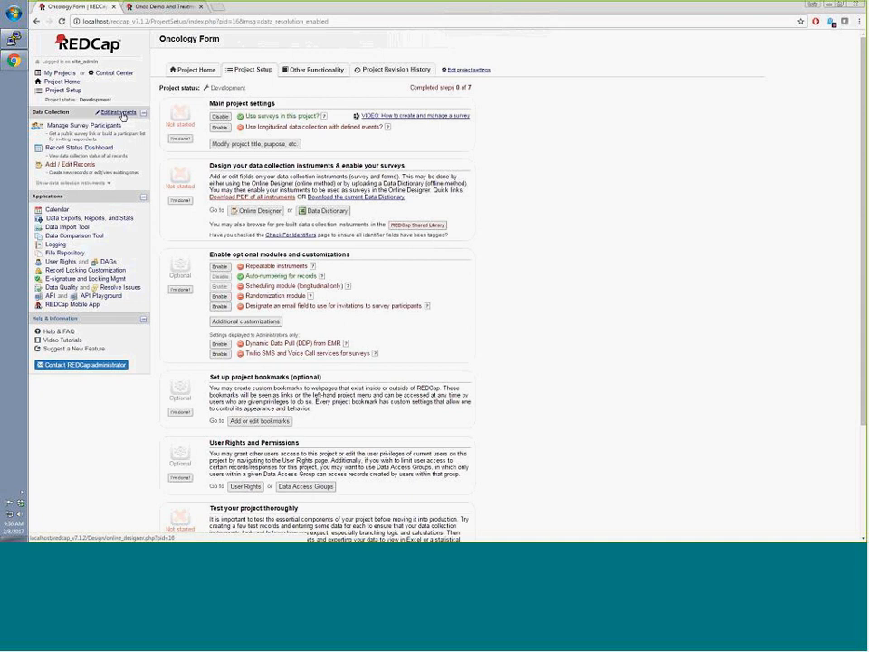
Open the Onco Demo And Treatment instrument for editing, inspect the SAK ID field's settings, and close them without saving.
{"action": "left_click", "coordinate": [123, 114]}
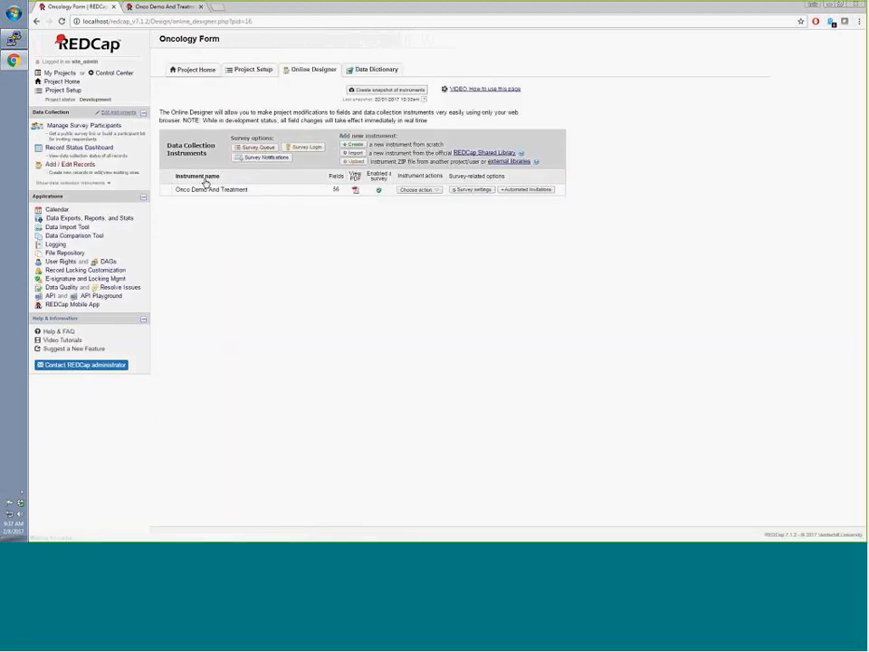
{"action": "left_click", "coordinate": [214, 191]}
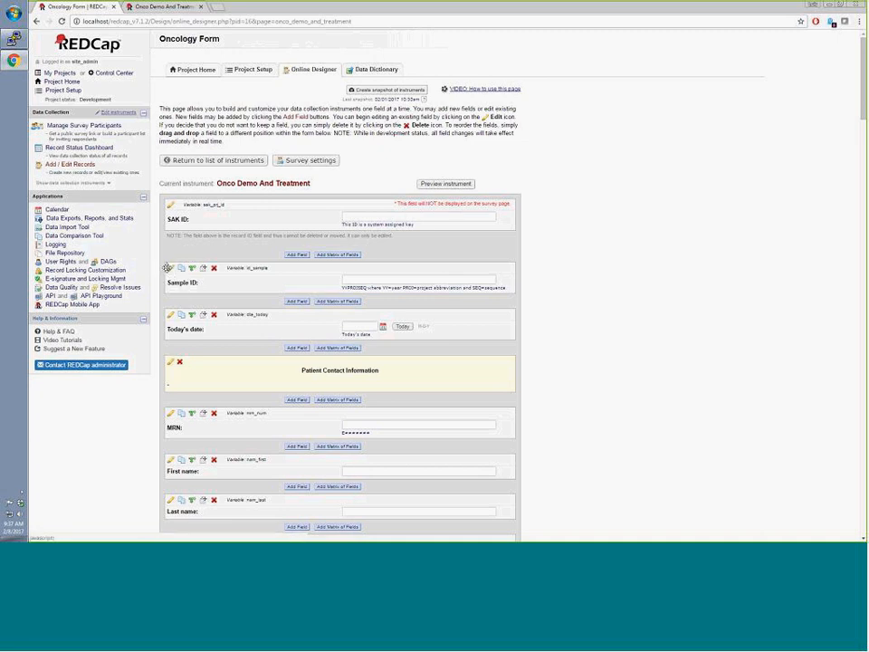
{"action": "left_click", "coordinate": [171, 206]}
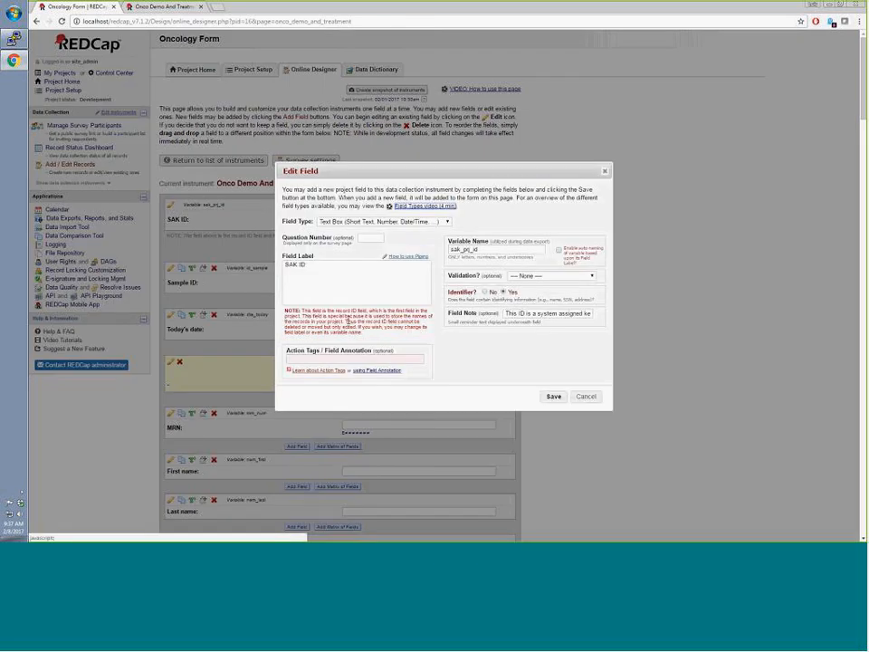
{"action": "triple_click", "coordinate": [344, 264]}
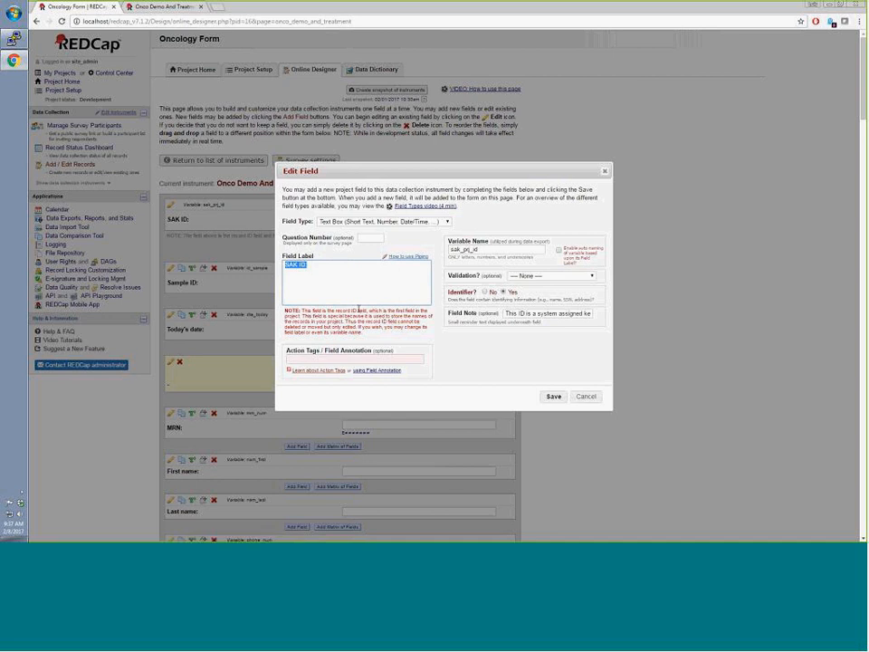
{"action": "left_click", "coordinate": [319, 299]}
{"action": "left_click", "coordinate": [586, 395]}
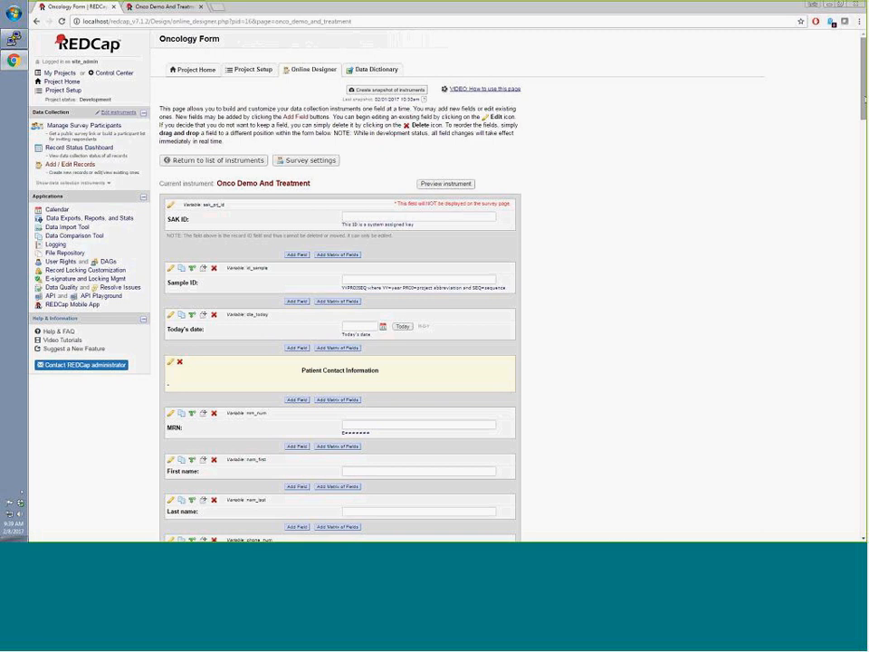
Look through the instrument's fields, and open the Onco Demo And Treatment form of record 1 from the Record Status Dashboard.
{"action": "left_click_drag", "start_coordinate": [857, 95], "coordinate": [856, 388]}
{"action": "left_click_drag", "start_coordinate": [859, 426], "coordinate": [822, 70]}
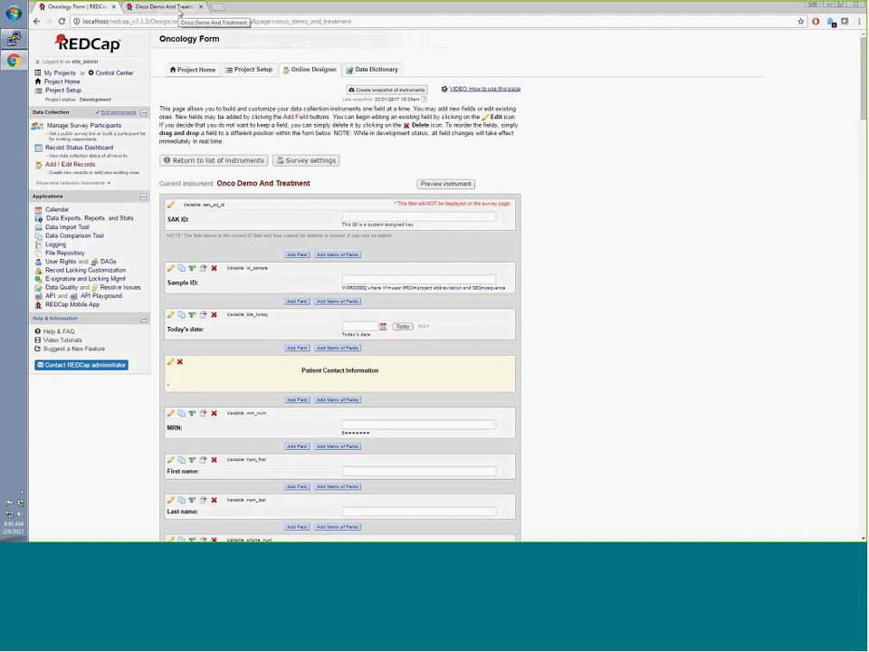
{"action": "left_click", "coordinate": [295, 160]}
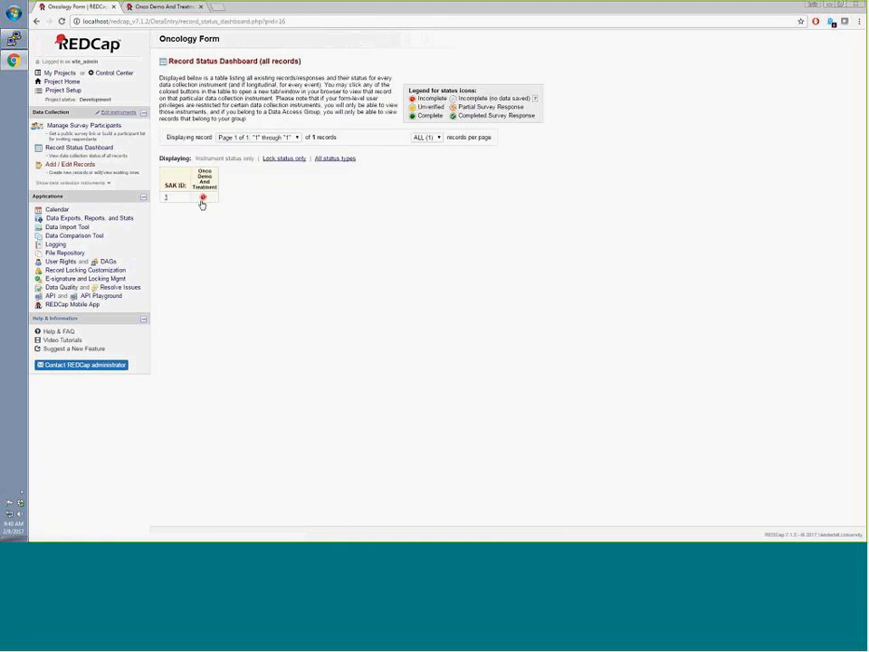
{"action": "left_click", "coordinate": [202, 198]}
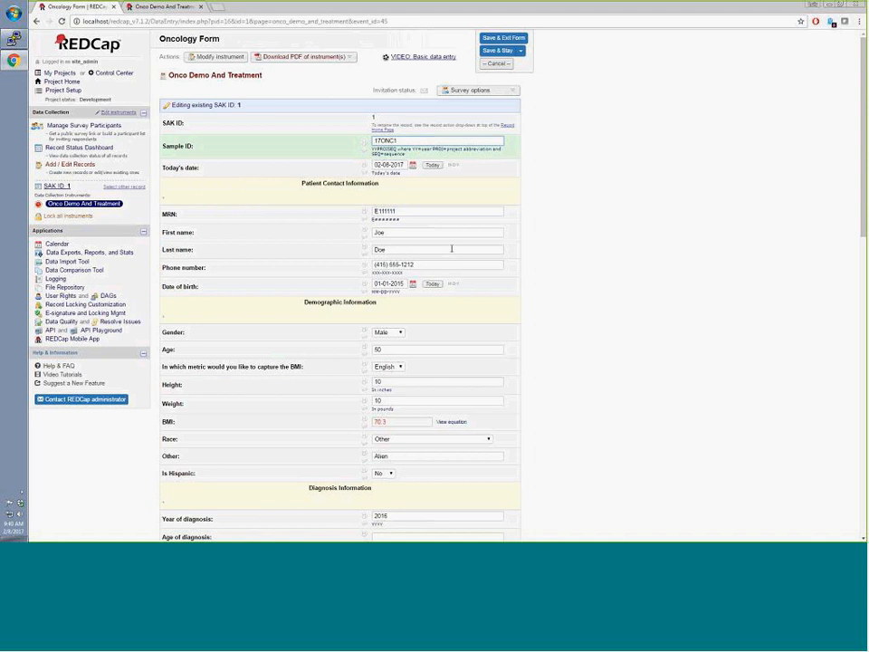
Check the answer choices of ER receptor and PR receptor in record 1, and leave the form without saving.
{"action": "left_click_drag", "start_coordinate": [864, 154], "coordinate": [864, 377]}
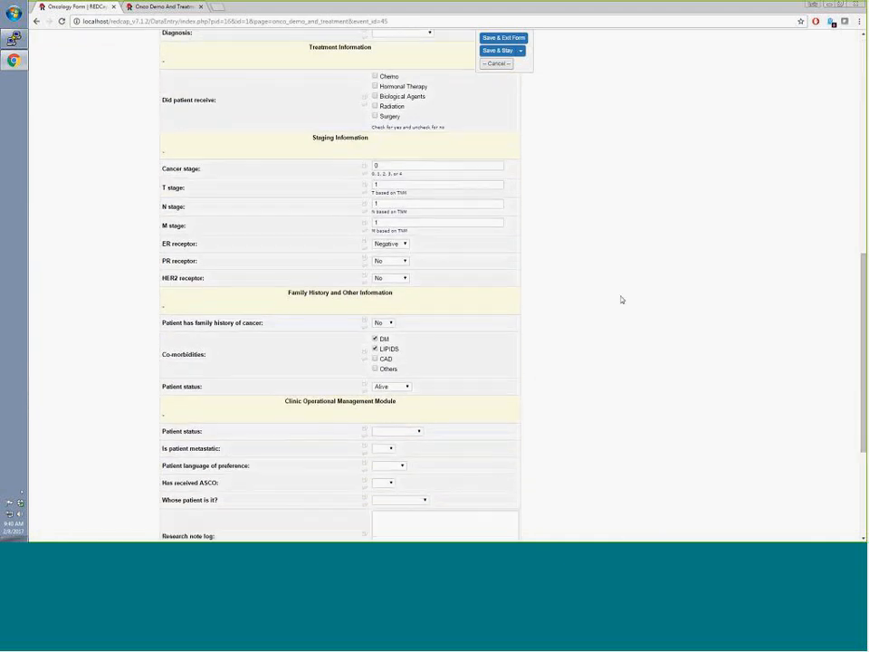
{"action": "left_click", "coordinate": [390, 244]}
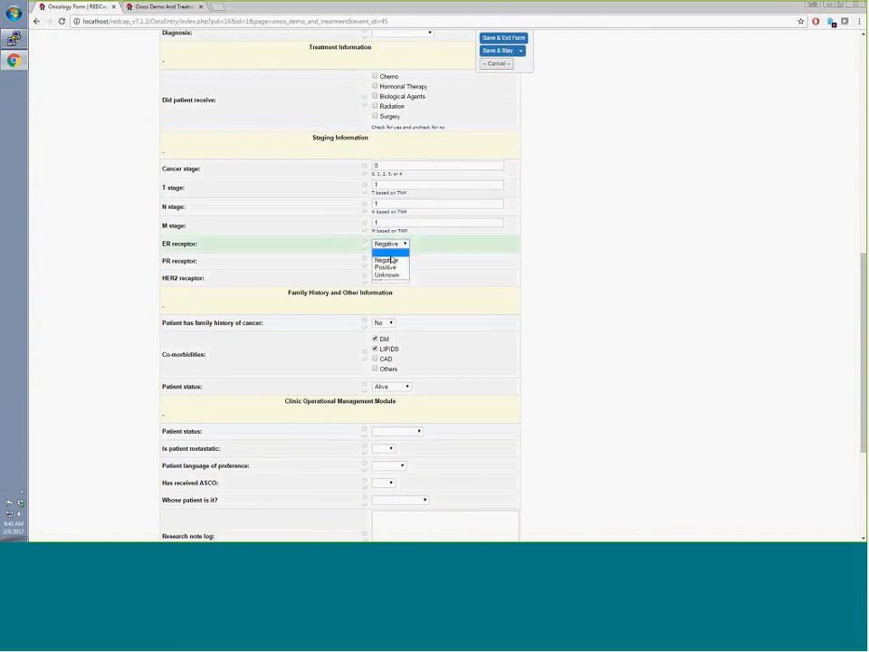
{"action": "left_click", "coordinate": [391, 262]}
{"action": "left_click", "coordinate": [391, 261]}
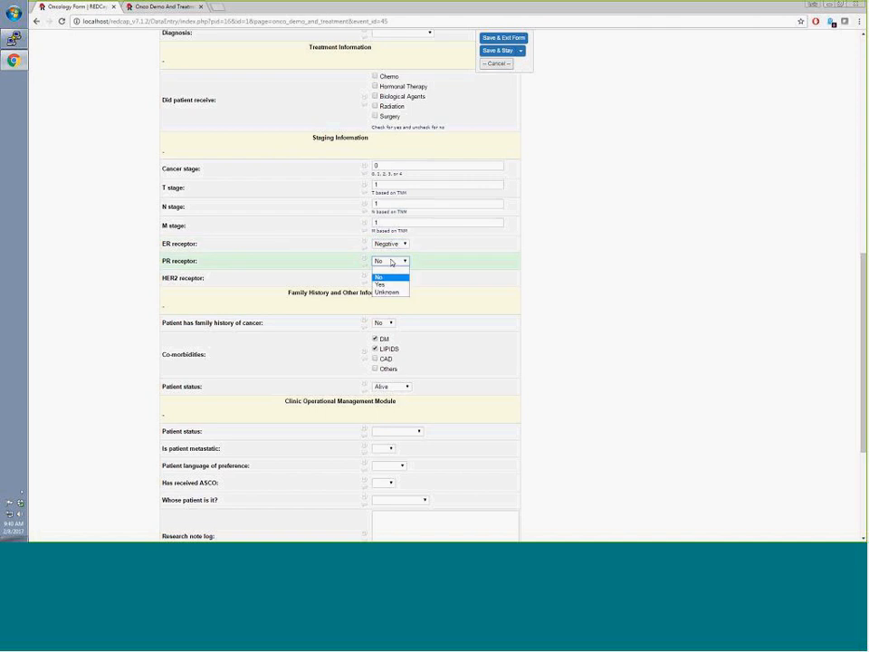
{"action": "left_click", "coordinate": [386, 276]}
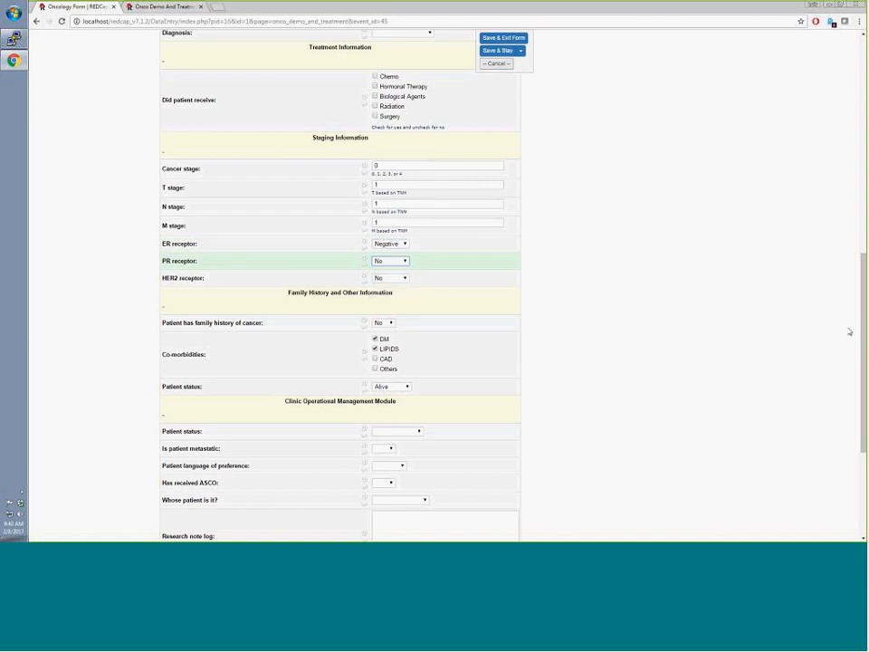
{"action": "left_click_drag", "start_coordinate": [865, 335], "coordinate": [846, 113]}
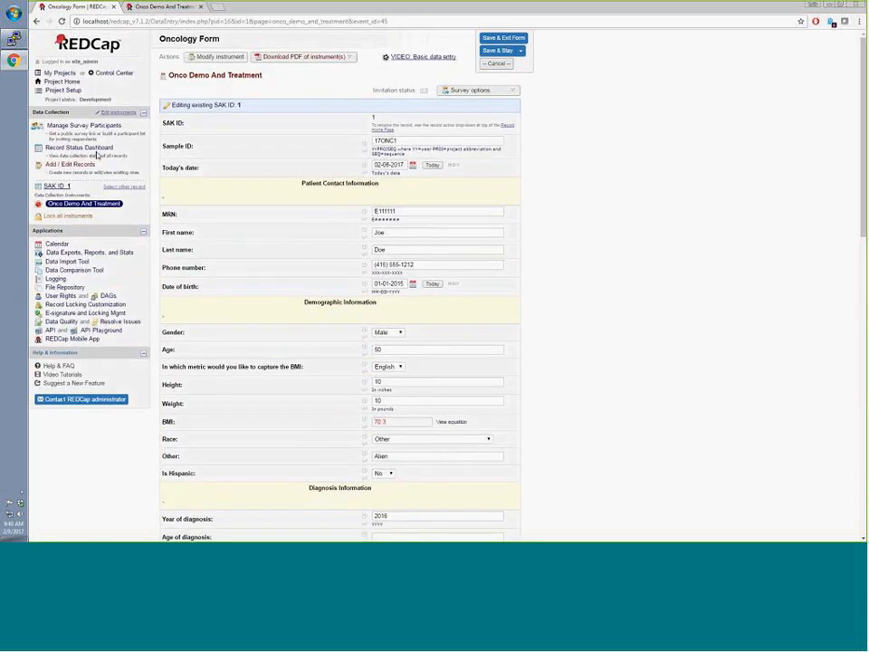
{"action": "left_click", "coordinate": [494, 64]}
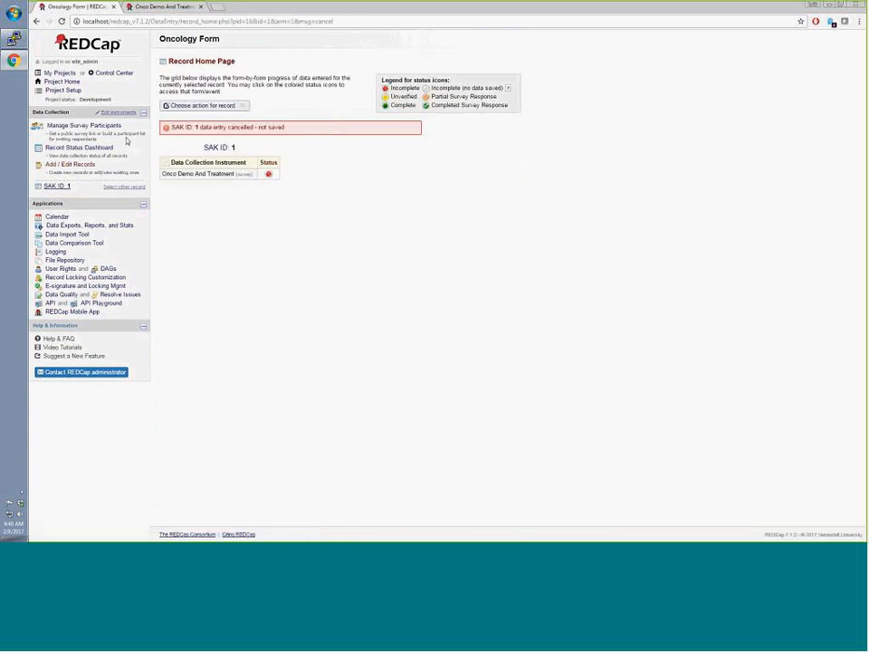
Look over the project setup page and the Onco Demo And Treatment instrument in the Online Designer, and return to the project home.
{"action": "left_click", "coordinate": [77, 92]}
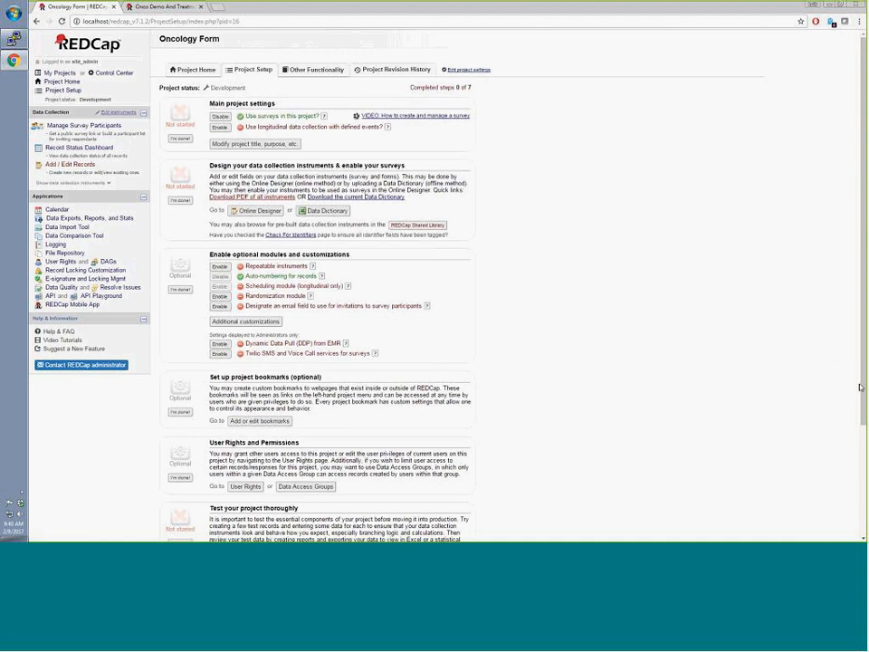
{"action": "scroll", "coordinate": [336, 510], "scroll_direction": "down", "scroll_amount": 5}
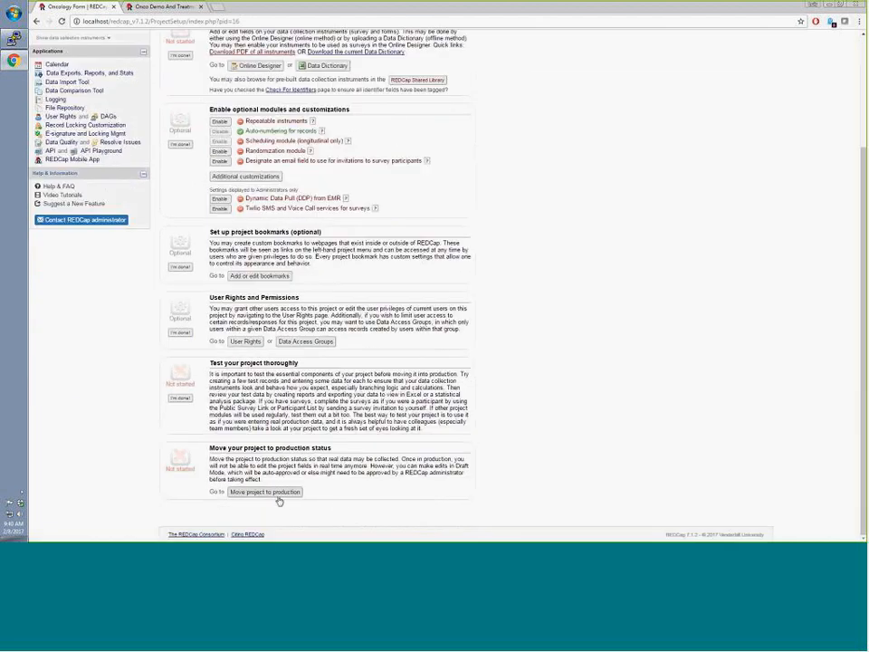
{"action": "scroll", "coordinate": [272, 272], "scroll_direction": "up", "scroll_amount": 2}
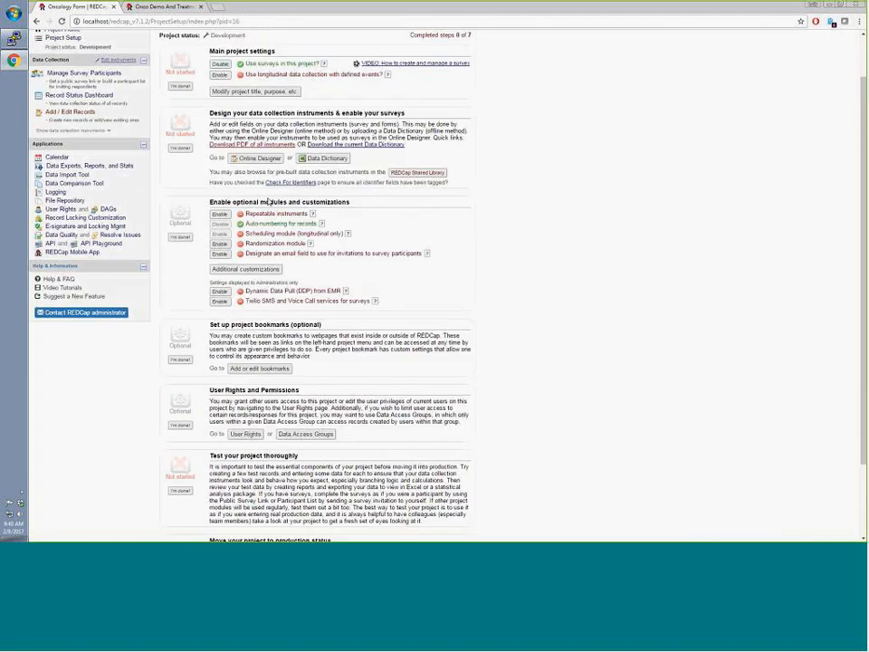
{"action": "left_click", "coordinate": [257, 159]}
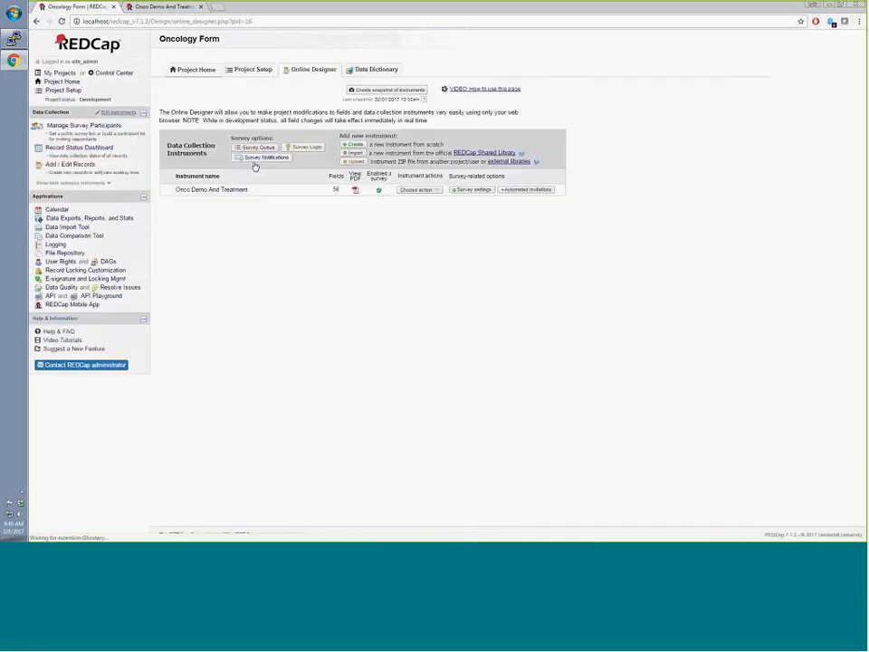
{"action": "left_click", "coordinate": [241, 193]}
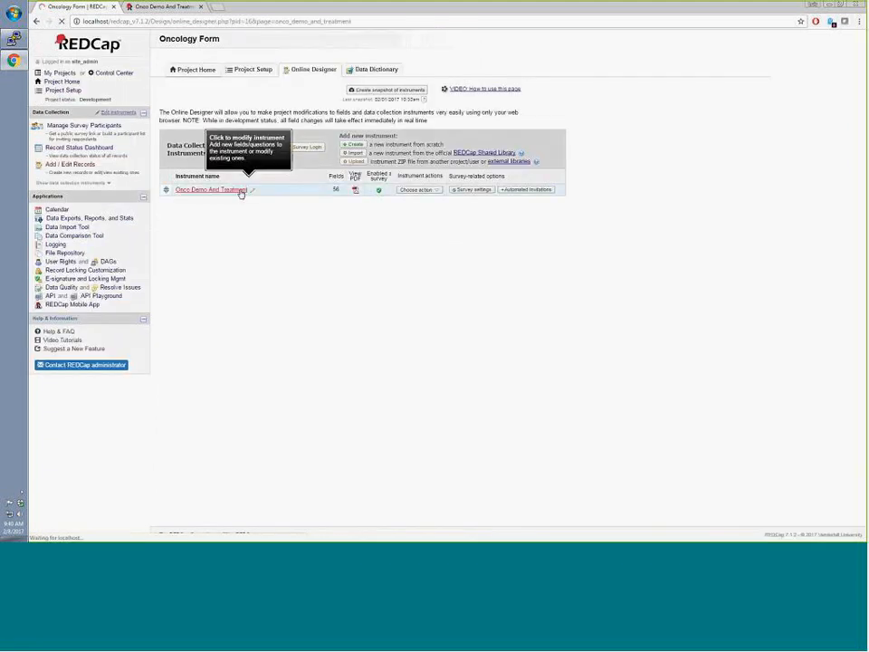
{"action": "left_click_drag", "start_coordinate": [838, 120], "coordinate": [839, 187]}
{"action": "left_click", "coordinate": [441, 119]}
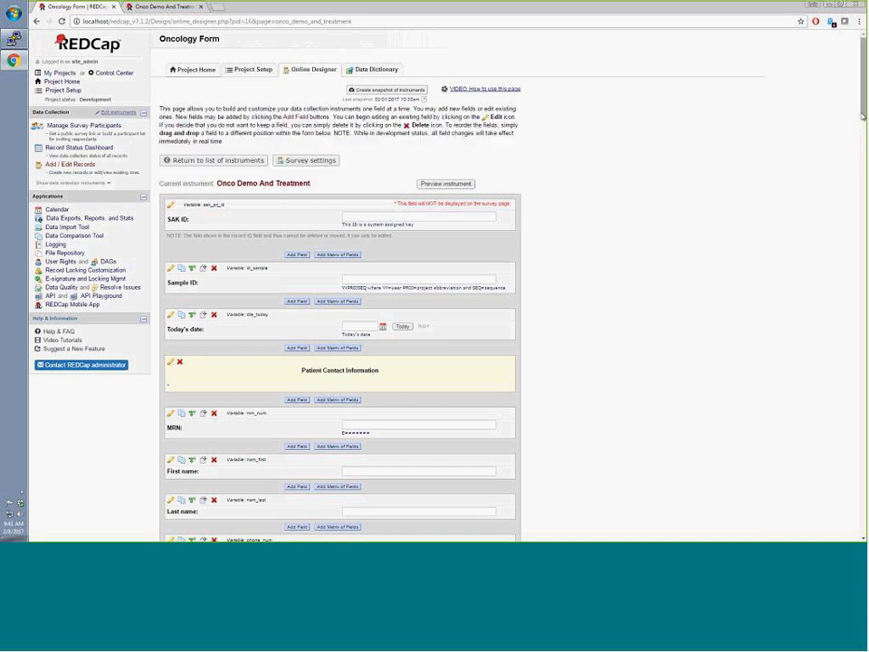
{"action": "left_click", "coordinate": [190, 70]}
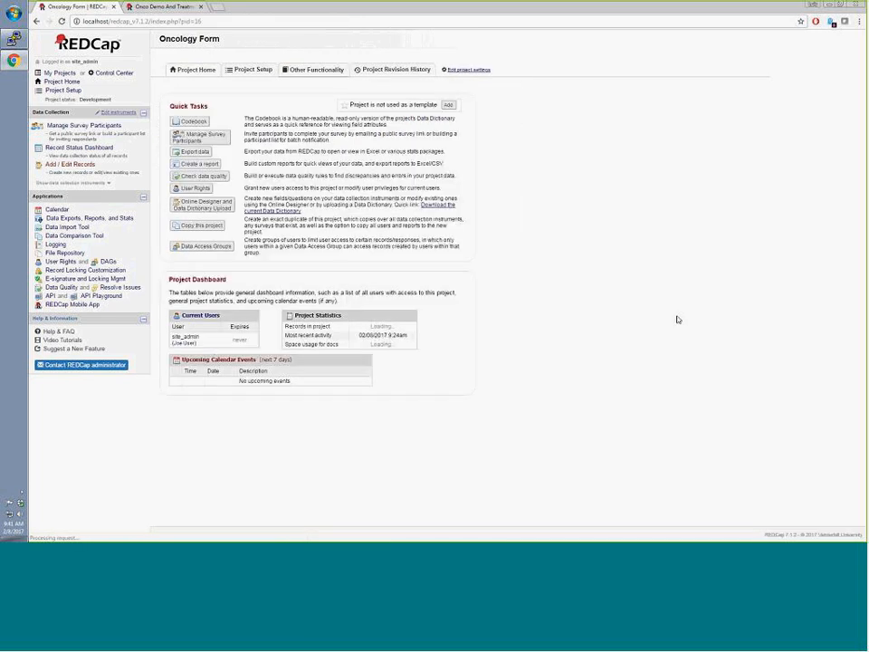
Move the project to production status from the project setup page, keeping all data saved so far.
{"action": "left_click", "coordinate": [66, 90]}
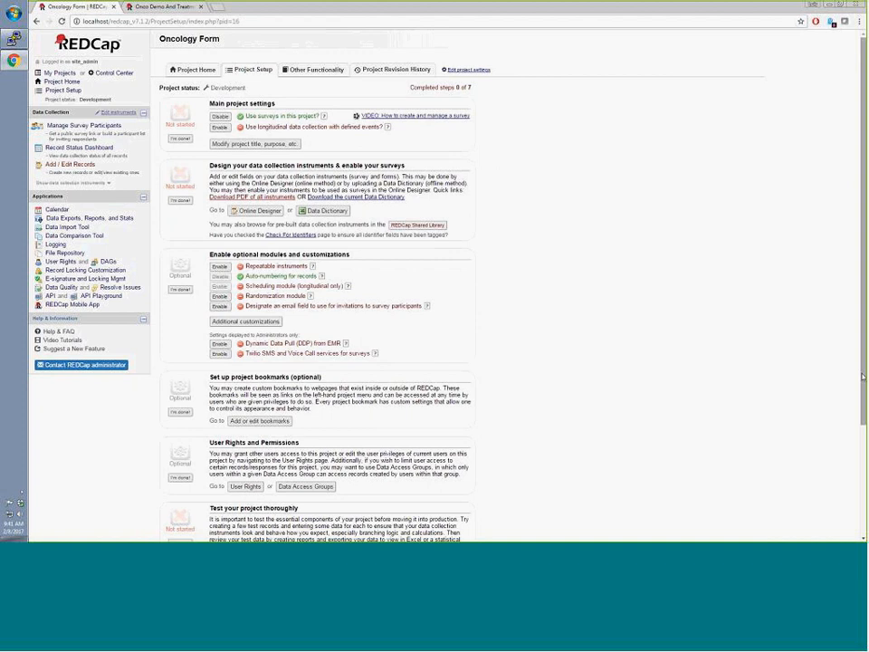
{"action": "scroll", "coordinate": [863, 378], "scroll_direction": "down", "scroll_amount": 5}
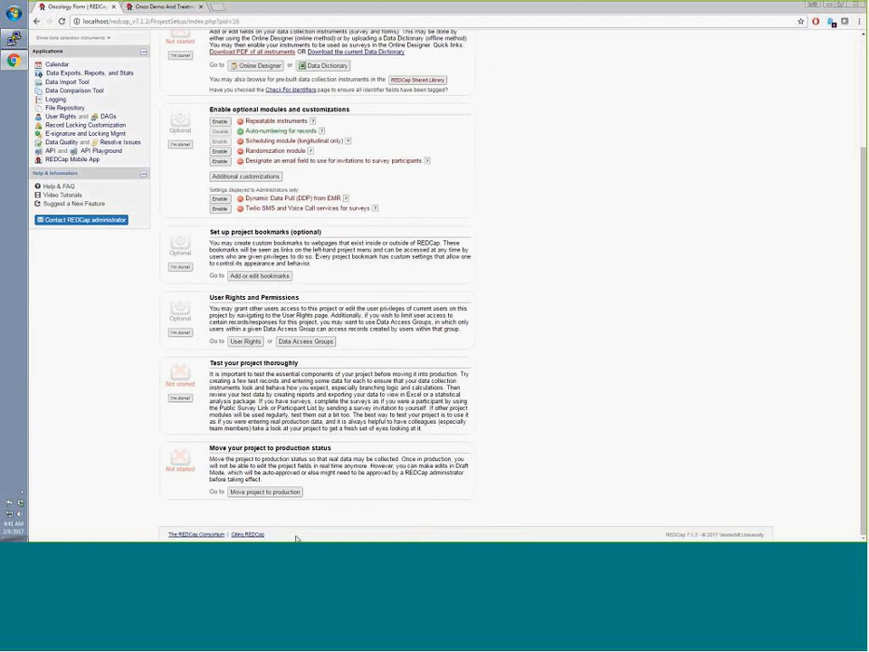
{"action": "left_click", "coordinate": [255, 493]}
{"action": "left_click", "coordinate": [357, 286]}
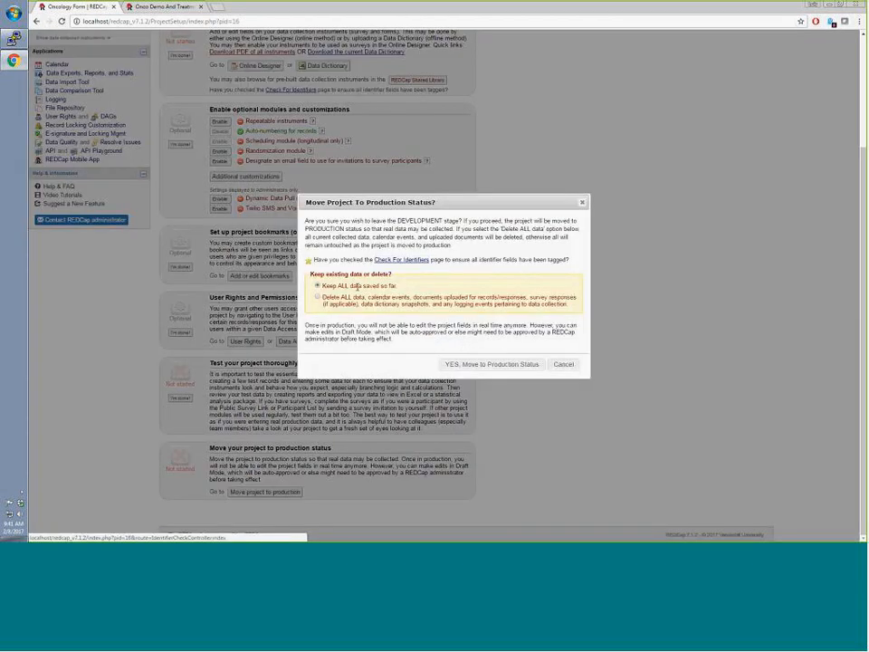
{"action": "left_click", "coordinate": [469, 364]}
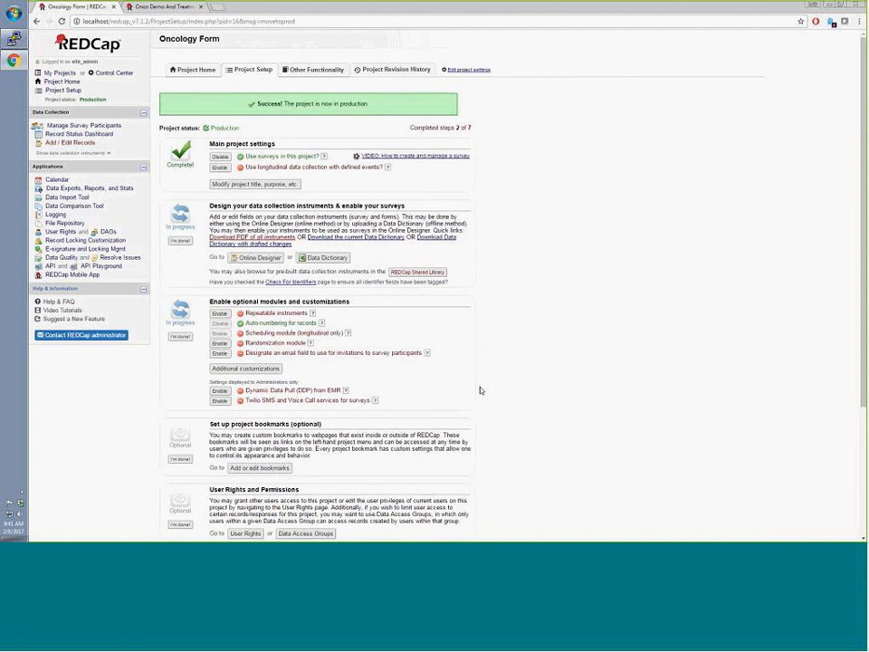
Look over the project setup checklist for the status of each setup section.
{"action": "scroll", "coordinate": [481, 390], "scroll_direction": "down", "scroll_amount": 2}
{"action": "scroll", "coordinate": [482, 387], "scroll_direction": "down", "scroll_amount": 3}
{"action": "scroll", "coordinate": [481, 388], "scroll_direction": "up", "scroll_amount": 3}
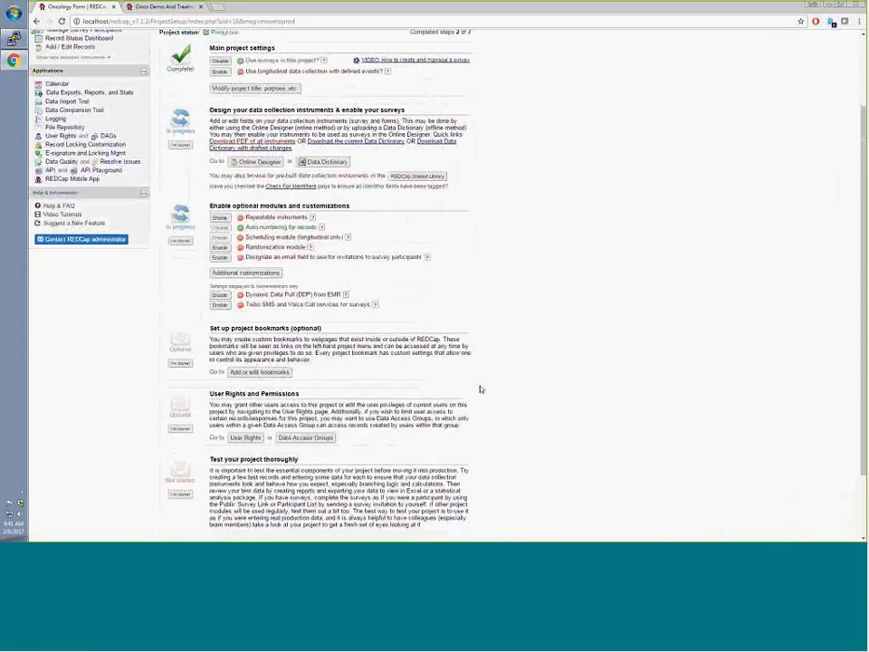
{"action": "scroll", "coordinate": [481, 390], "scroll_direction": "up", "scroll_amount": 2}
{"action": "scroll", "coordinate": [253, 206], "scroll_direction": "down", "scroll_amount": 1}
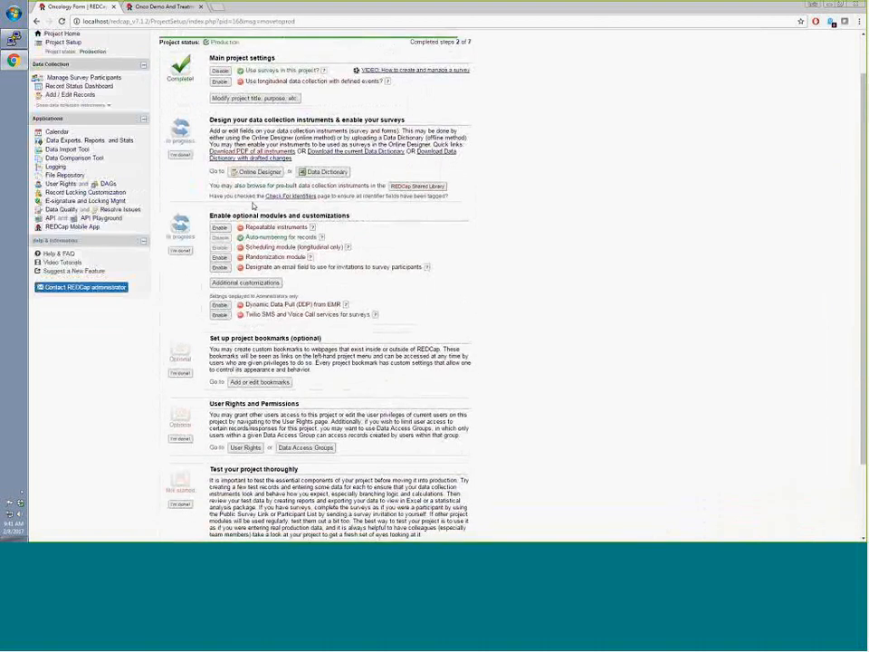
{"action": "scroll", "coordinate": [271, 254], "scroll_direction": "down", "scroll_amount": 1}
{"action": "scroll", "coordinate": [287, 299], "scroll_direction": "down", "scroll_amount": 1}
{"action": "scroll", "coordinate": [285, 299], "scroll_direction": "up", "scroll_amount": 3}
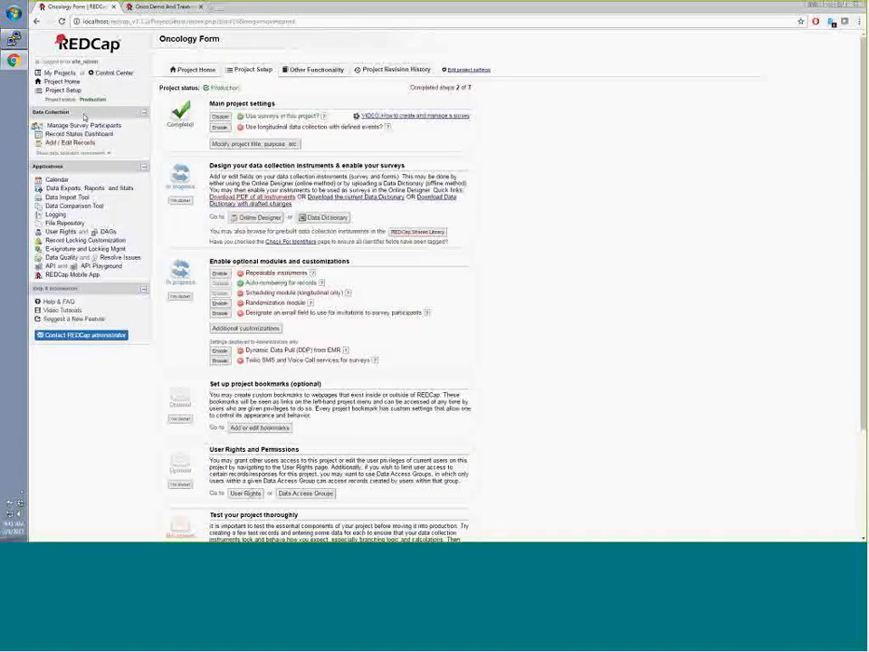
Put the production project into Draft Mode in the Online Designer.
{"action": "left_click", "coordinate": [65, 93]}
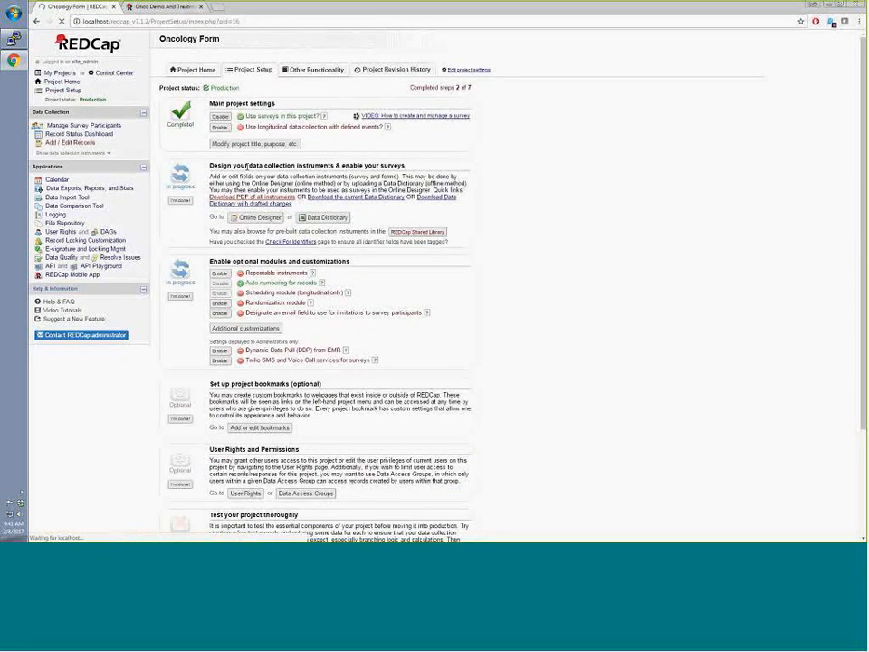
{"action": "left_click", "coordinate": [260, 217]}
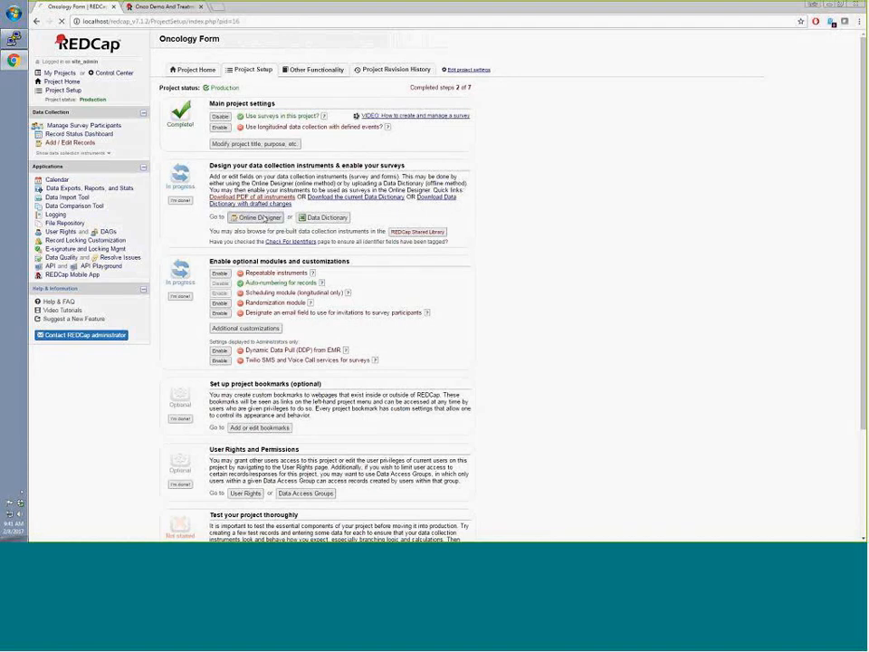
{"action": "left_click", "coordinate": [350, 146]}
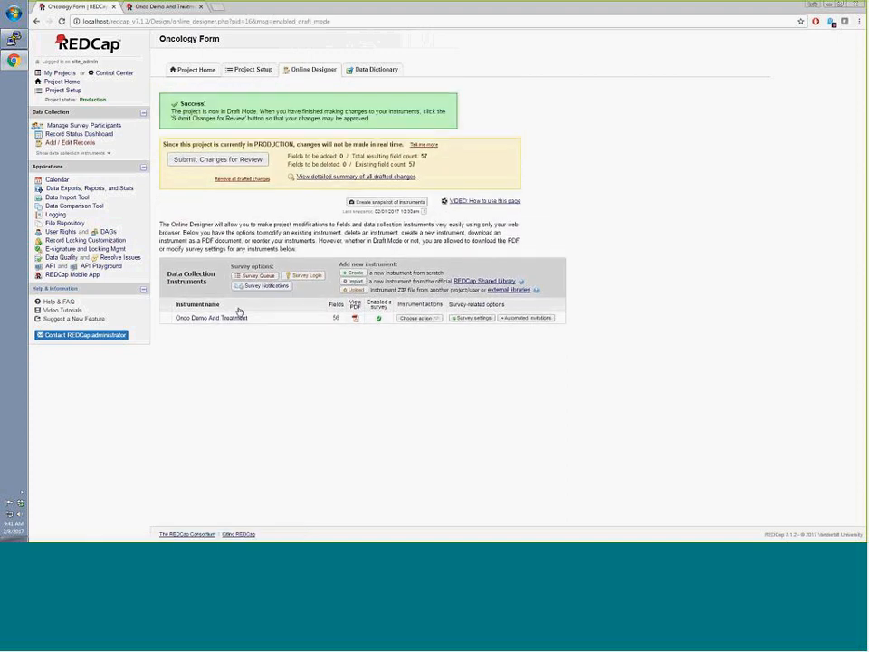
Copy the ER receptor field's answer choices in the Onco Demo And Treatment instrument, leaving that field unedited.
{"action": "left_click", "coordinate": [236, 321]}
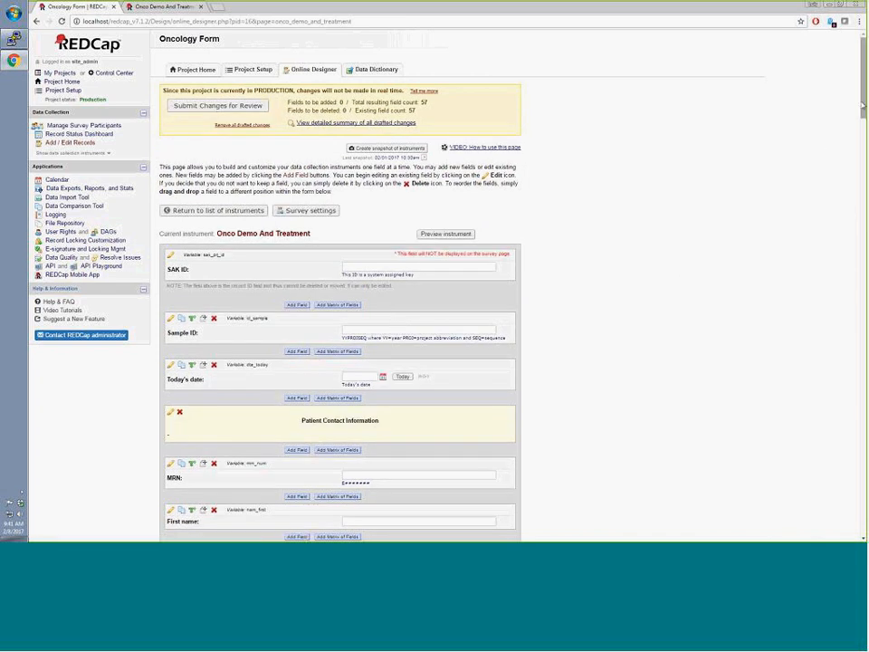
{"action": "scroll", "coordinate": [852, 235], "scroll_direction": "down", "scroll_amount": 10}
{"action": "scroll", "coordinate": [852, 240], "scroll_direction": "down", "scroll_amount": 10}
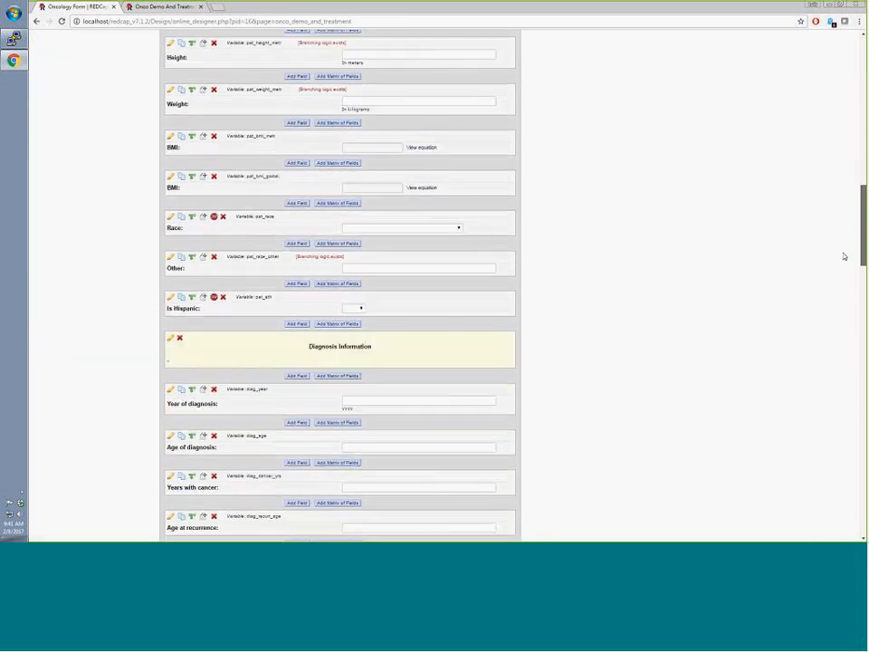
{"action": "scroll", "coordinate": [820, 325], "scroll_direction": "down", "scroll_amount": 10}
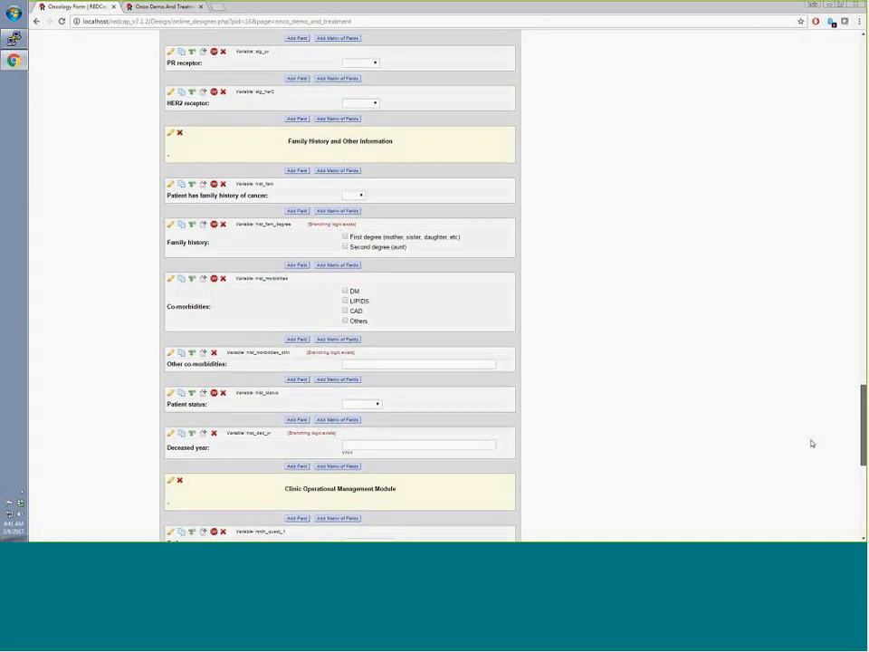
{"action": "scroll", "coordinate": [194, 151], "scroll_direction": "up", "scroll_amount": 2}
{"action": "left_click", "coordinate": [170, 104]}
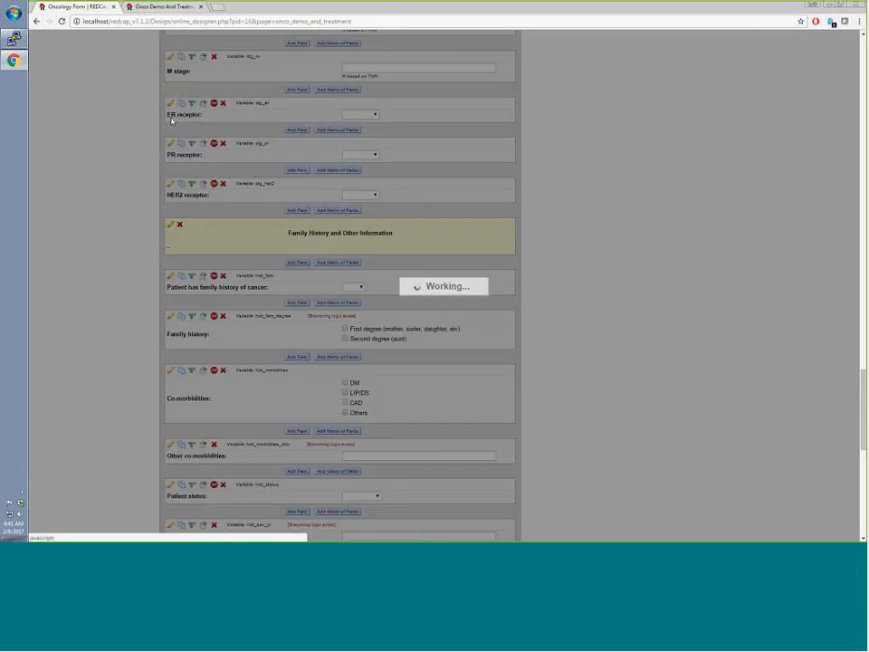
{"action": "left_click_drag", "start_coordinate": [284, 305], "coordinate": [315, 319]}
{"action": "right_click", "coordinate": [285, 311]}
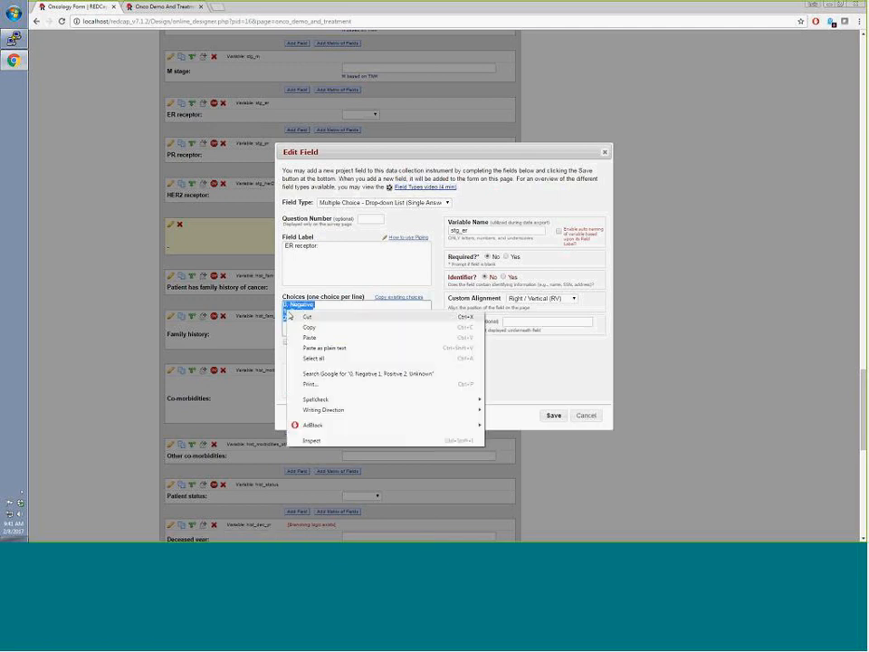
{"action": "left_click", "coordinate": [310, 332]}
{"action": "left_click", "coordinate": [585, 416]}
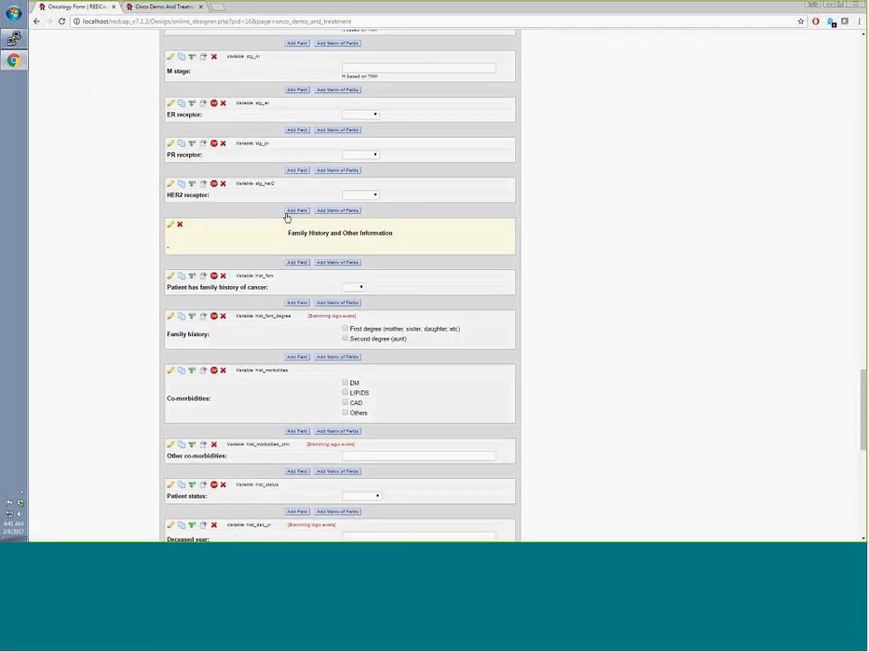
Replace the PR receptor field's choices with the copied 0, Negative; 1, Positive; 2, Unknown and save the field.
{"action": "left_click", "coordinate": [171, 145]}
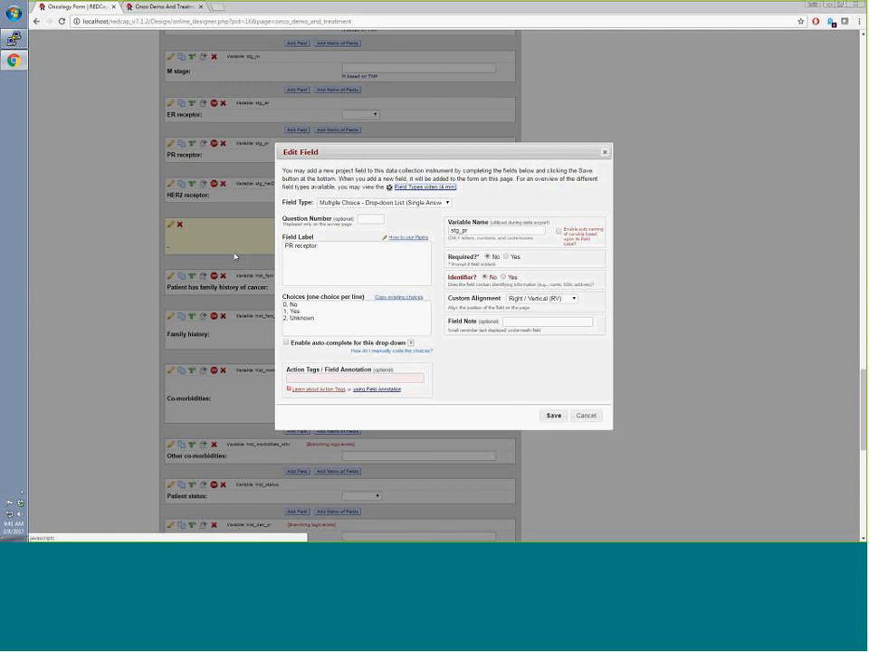
{"action": "left_click_drag", "start_coordinate": [315, 318], "coordinate": [268, 300]}
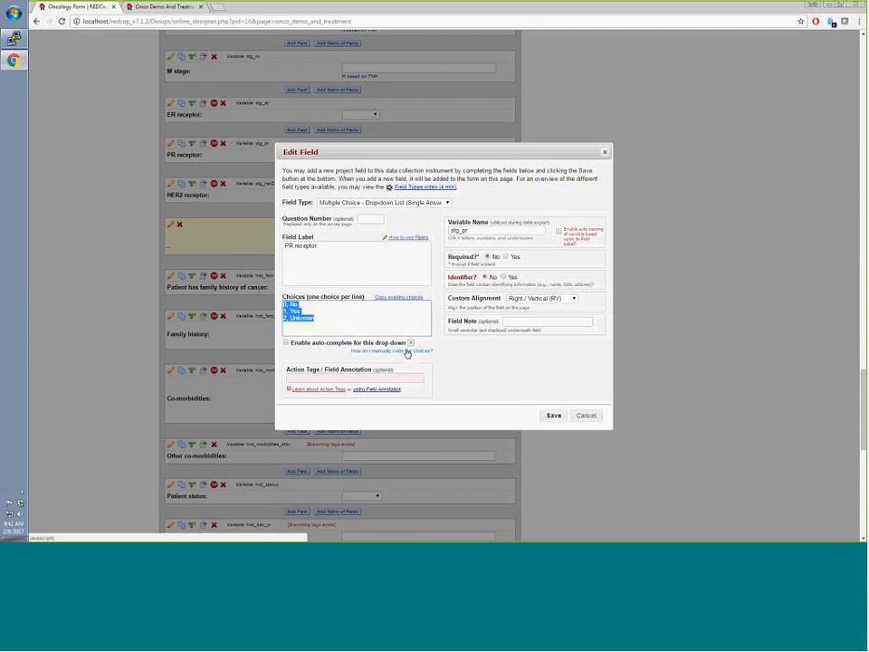
{"action": "key", "text": "ctrl+v"}
{"action": "left_click", "coordinate": [553, 416]}
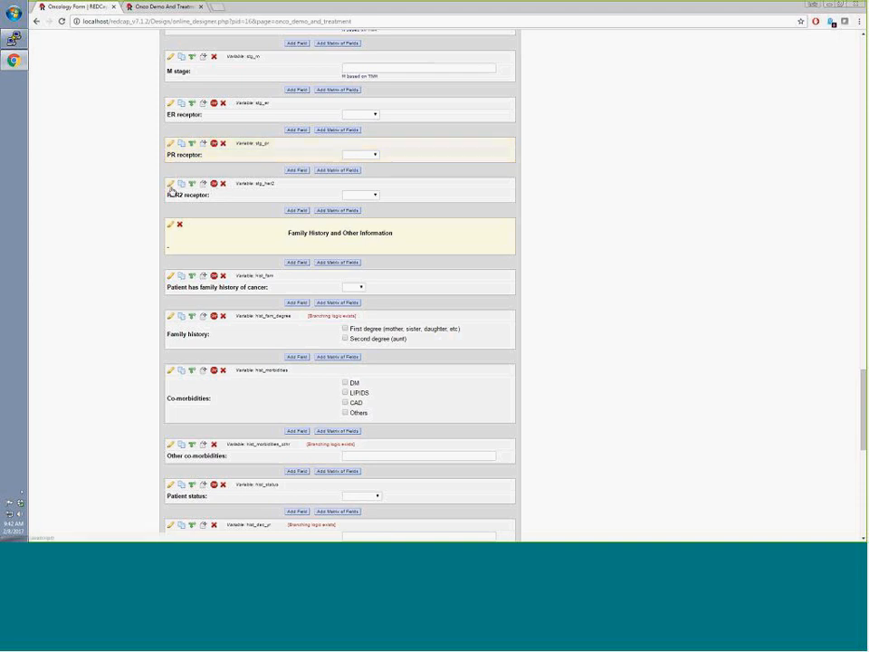
Replace the HER2 receptor field's choices with the copied 0, Negative; 1, Positive; 2, Unknown and save the field.
{"action": "left_click", "coordinate": [170, 183]}
{"action": "key", "text": "ctrl+a"}
{"action": "key", "text": "ctrl+v"}
{"action": "left_click", "coordinate": [543, 415]}
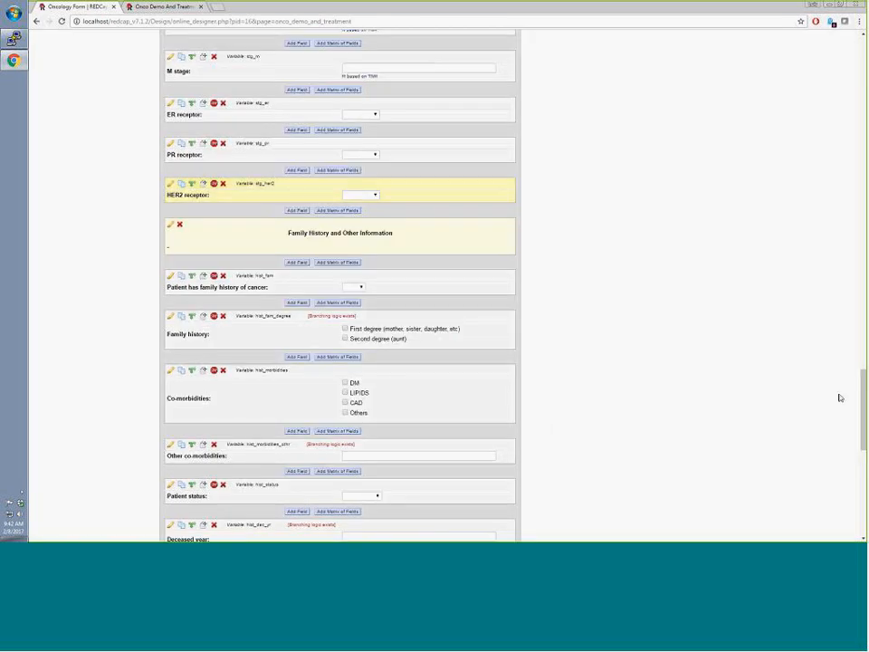
Submit the drafted instrument changes for administrator review and confirm the submission.
{"action": "left_click_drag", "start_coordinate": [864, 412], "coordinate": [835, 80]}
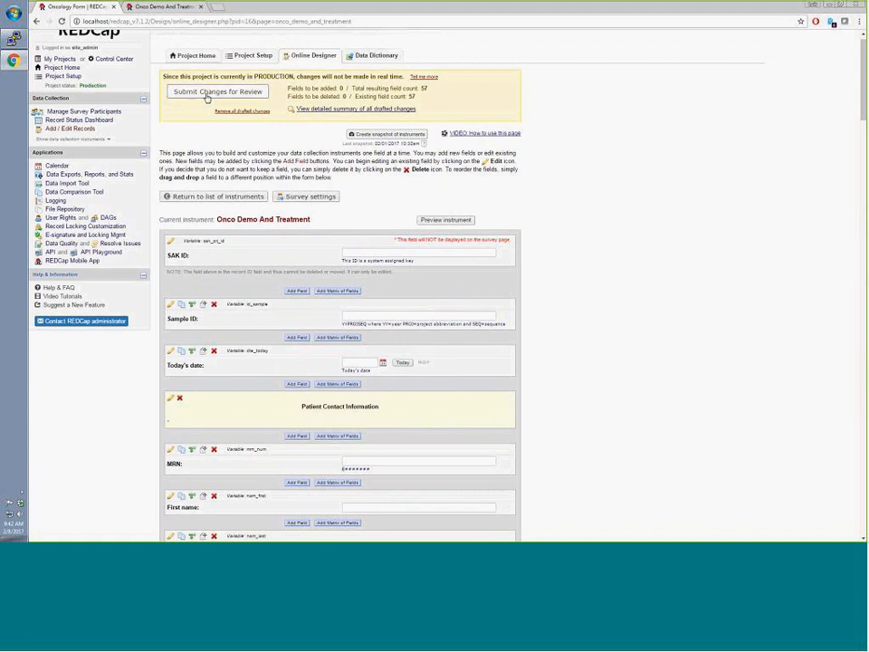
{"action": "left_click", "coordinate": [209, 93]}
{"action": "left_click", "coordinate": [513, 340]}
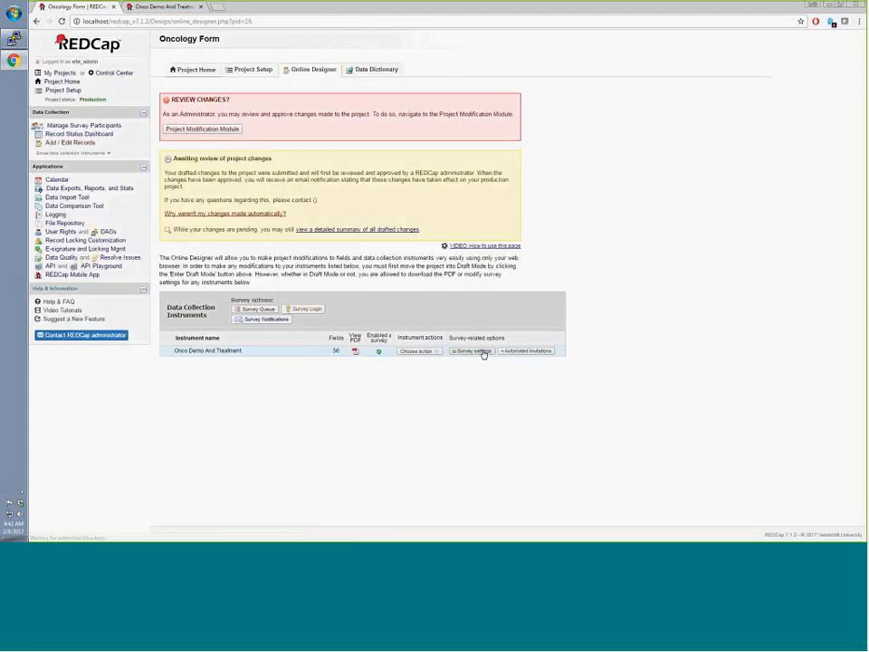
Review the drafted PR and HER2 receptor choice changes in the Project Modification Module and commit them to the project.
{"action": "left_click", "coordinate": [175, 134]}
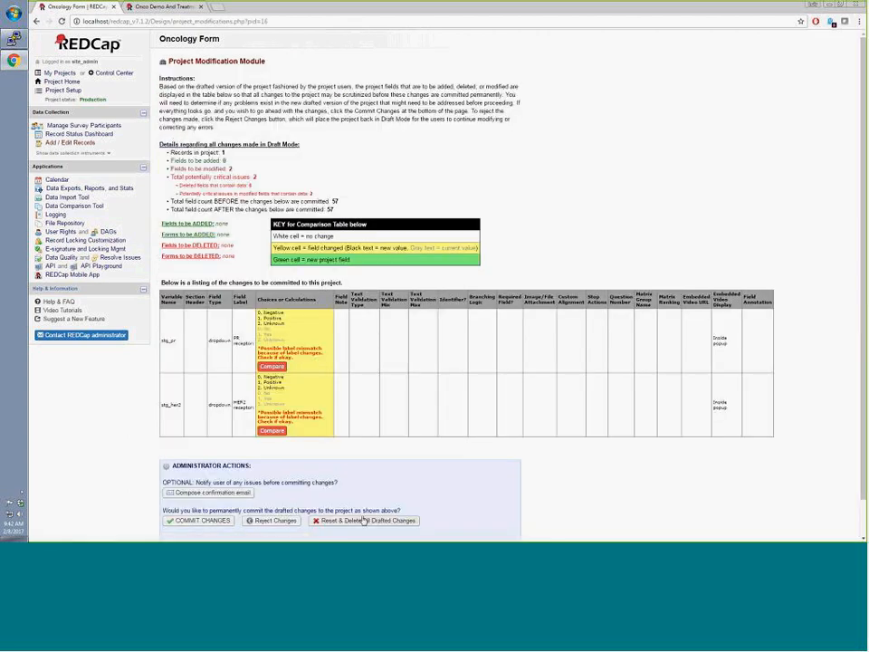
{"action": "scroll", "coordinate": [364, 521], "scroll_direction": "down", "scroll_amount": 1}
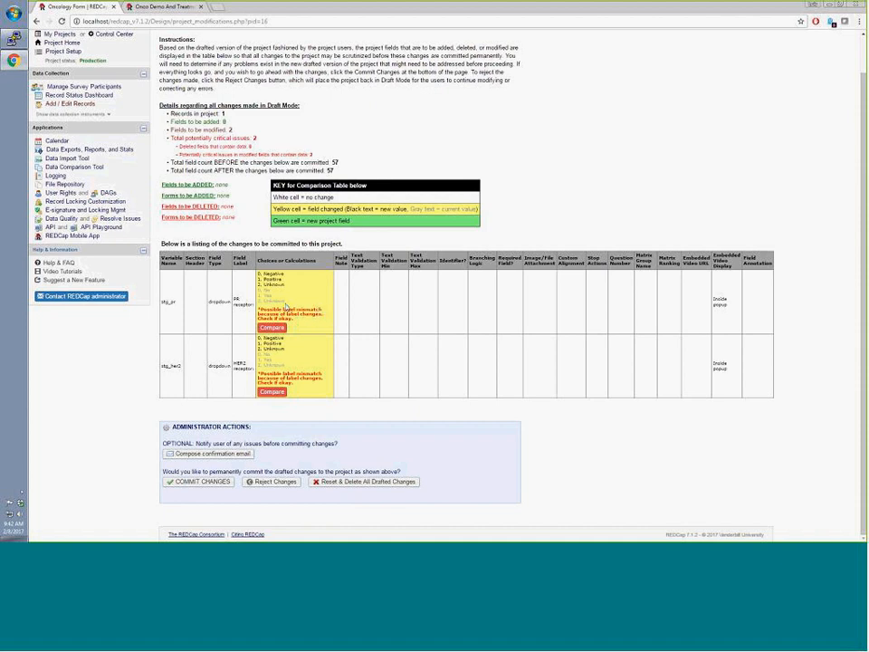
{"action": "left_click_drag", "start_coordinate": [293, 319], "coordinate": [258, 273]}
{"action": "left_click_drag", "start_coordinate": [257, 314], "coordinate": [254, 276]}
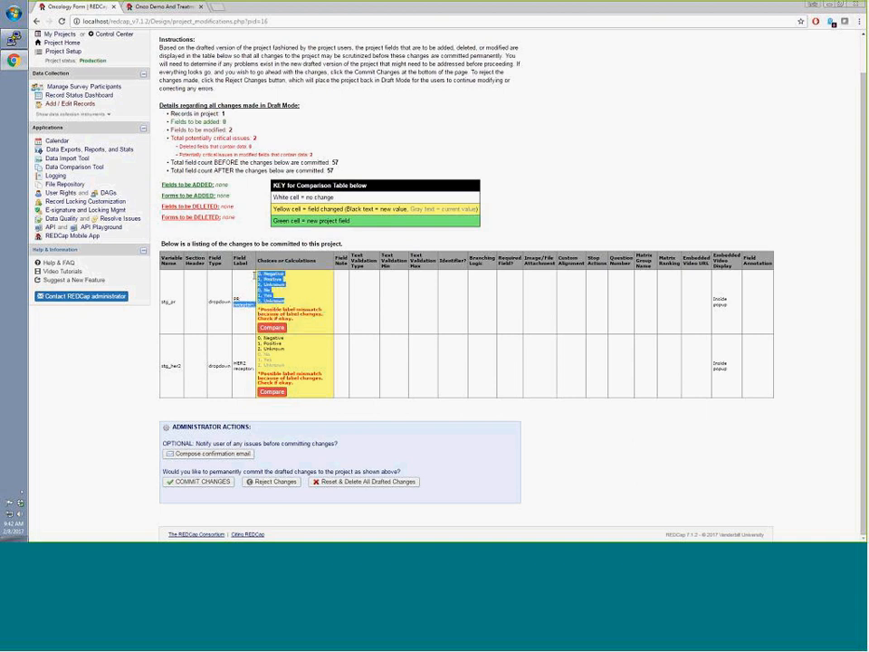
{"action": "left_click_drag", "start_coordinate": [259, 138], "coordinate": [172, 138]}
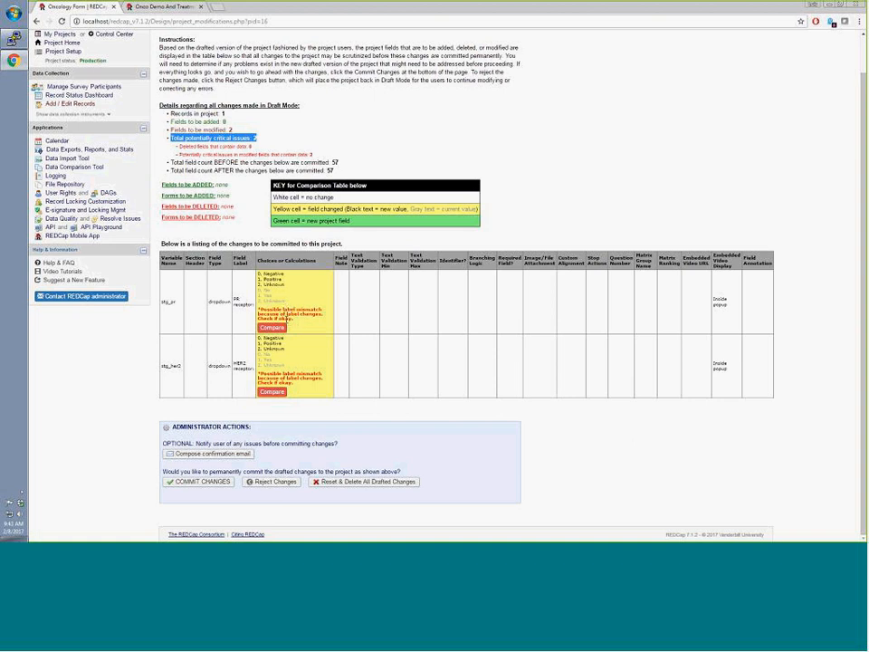
{"action": "left_click", "coordinate": [209, 482]}
{"action": "left_click", "coordinate": [474, 309]}
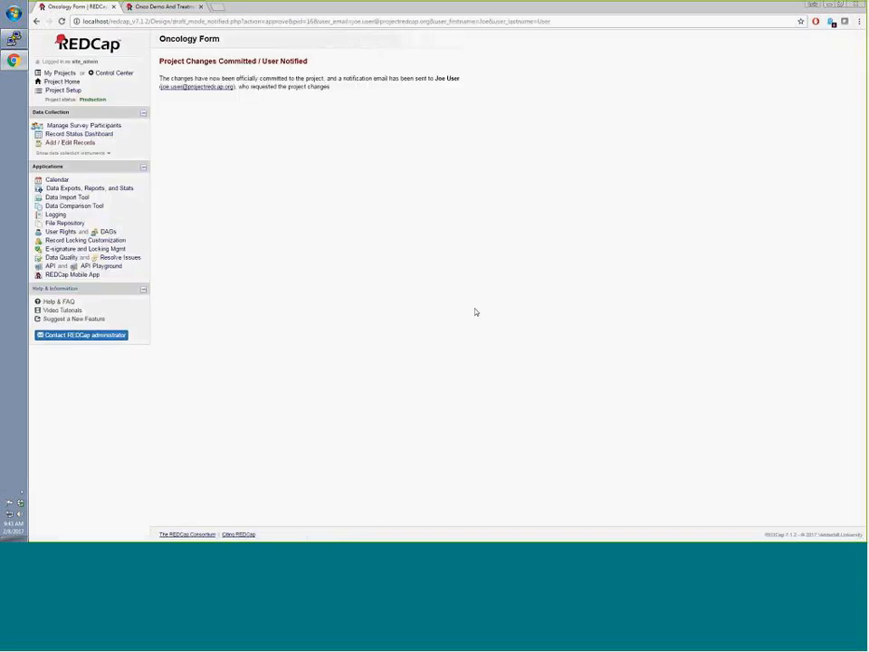
Open record 1's Onco Demo And Treatment form from the Record Status Dashboard and examine its receptor values.
{"action": "left_click", "coordinate": [90, 135]}
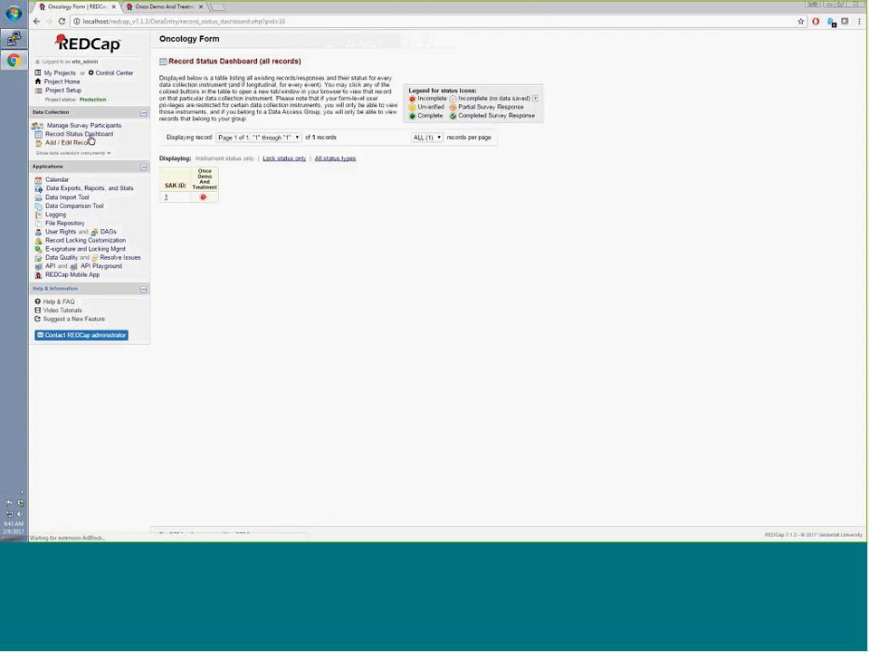
{"action": "left_click", "coordinate": [204, 200]}
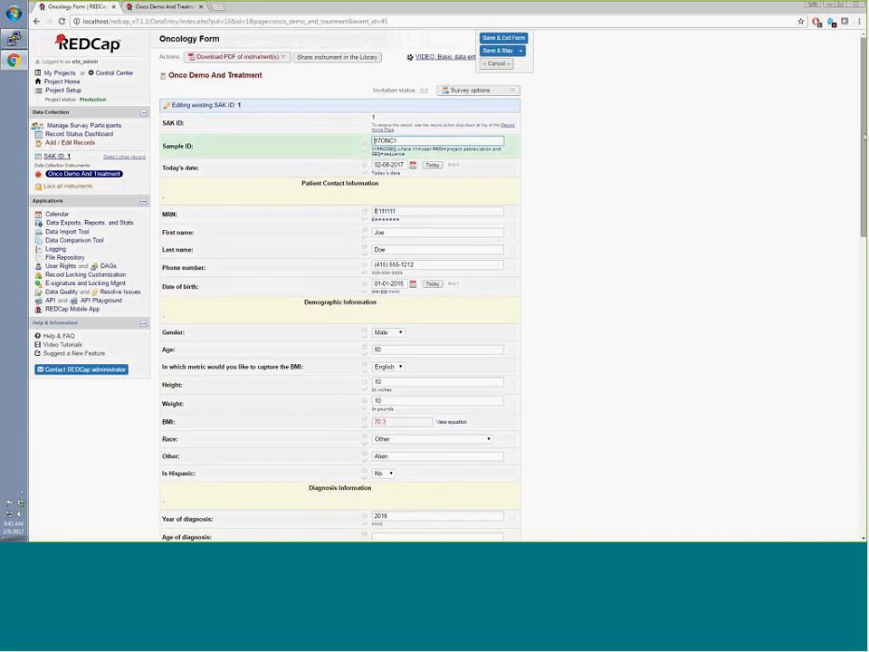
{"action": "scroll", "coordinate": [340, 317], "scroll_direction": "down", "scroll_amount": 7}
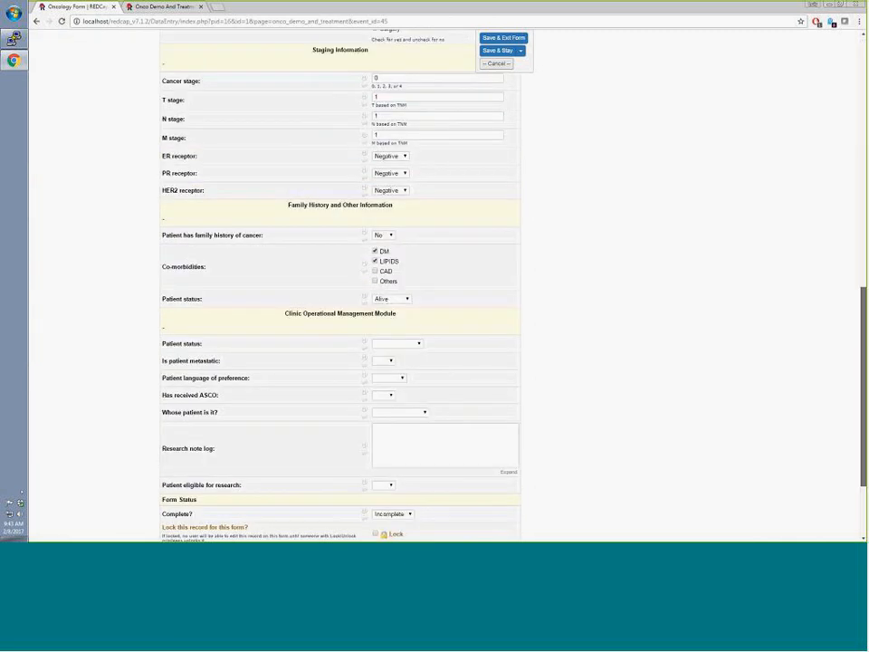
{"action": "scroll", "coordinate": [510, 292], "scroll_direction": "up", "scroll_amount": 2}
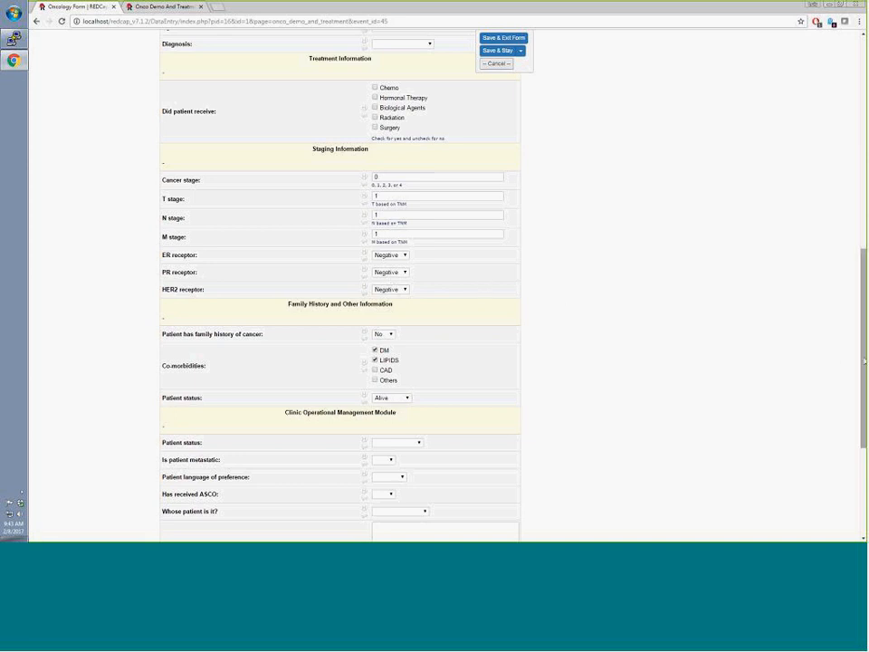
{"action": "scroll", "coordinate": [650, 238], "scroll_direction": "up", "scroll_amount": 10}
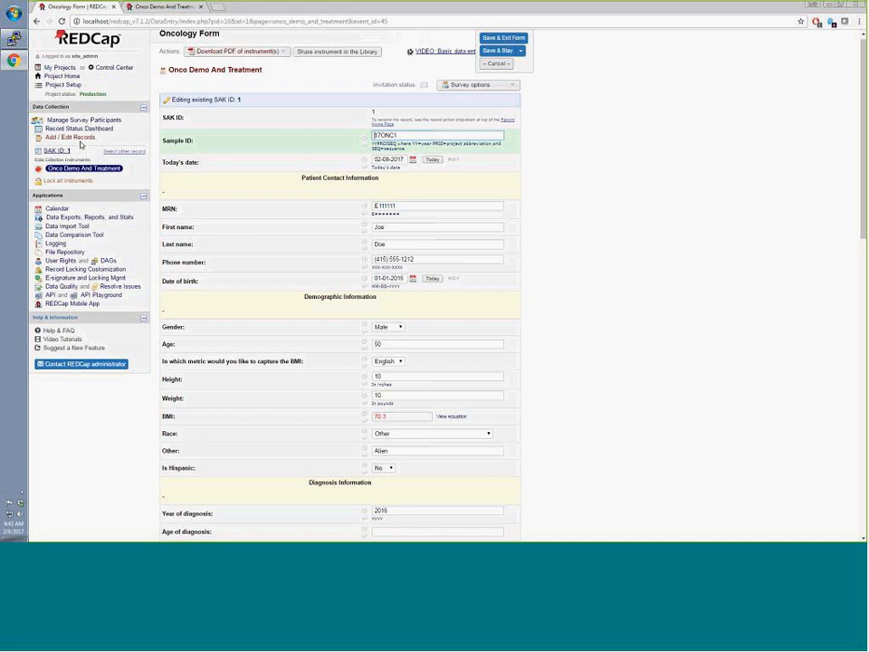
Open a new record form to view its SAK ID, leave it unsaved, and check the record total and existing SAK IDs.
{"action": "left_click", "coordinate": [78, 140]}
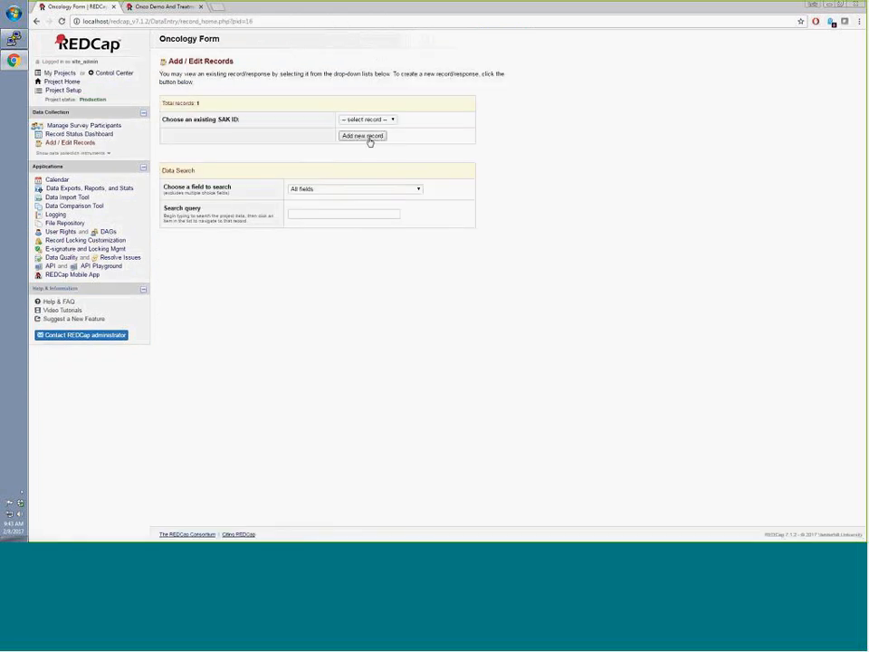
{"action": "left_click", "coordinate": [369, 140]}
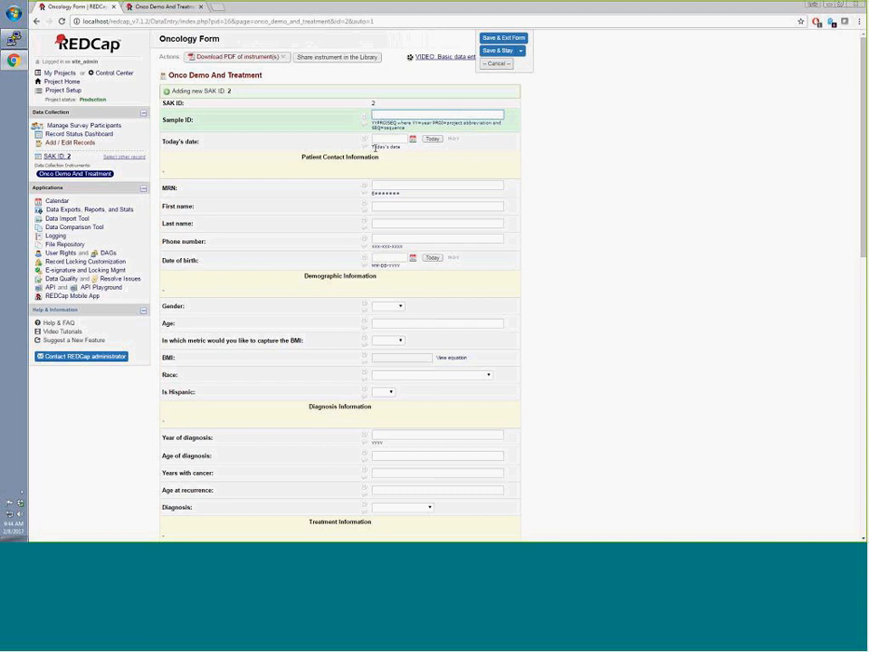
{"action": "double_click", "coordinate": [372, 102]}
{"action": "left_click", "coordinate": [60, 143]}
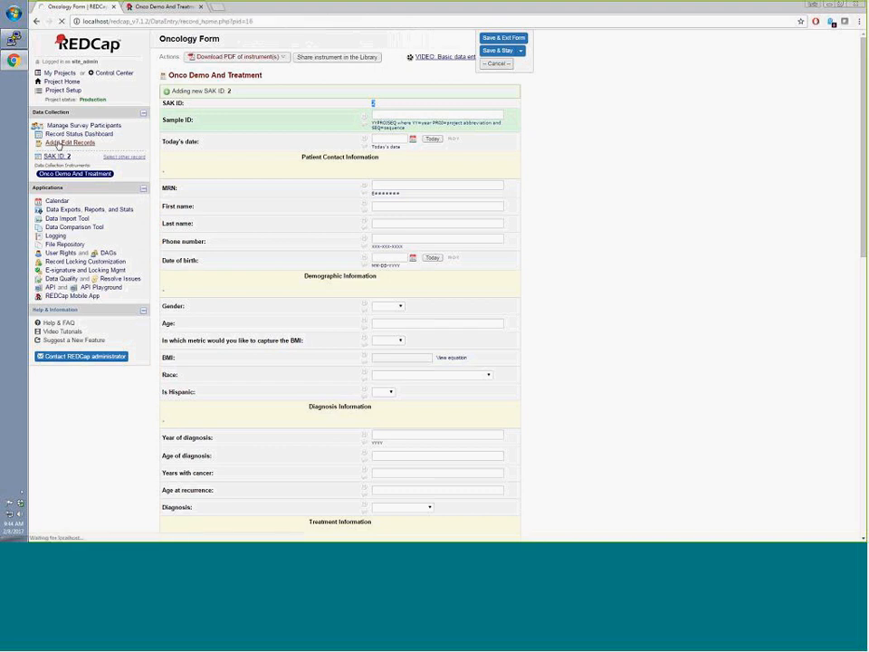
{"action": "triple_click", "coordinate": [195, 102]}
{"action": "left_click", "coordinate": [354, 120]}
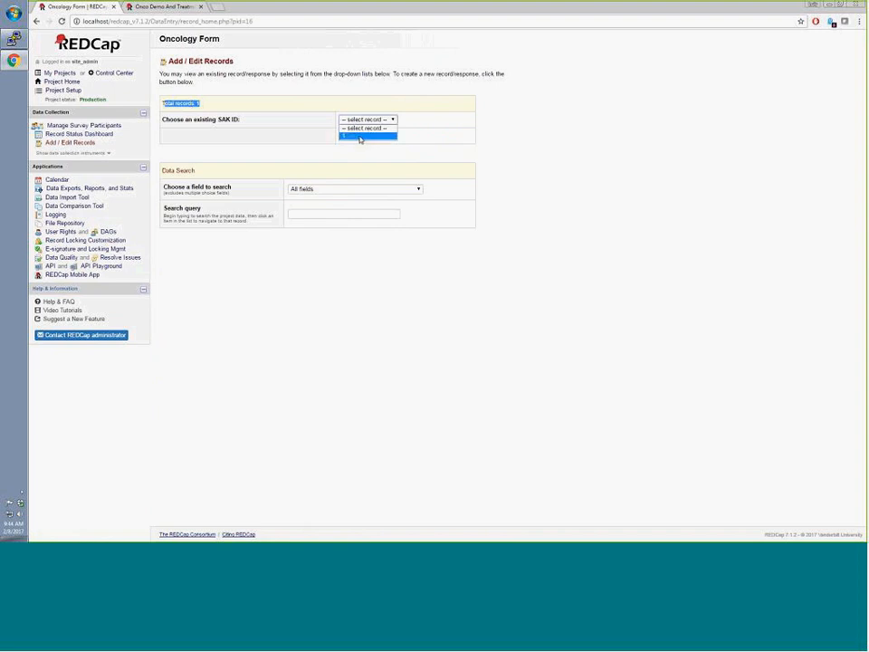
{"action": "left_click", "coordinate": [372, 117]}
Open another new record form, check its assigned SAK ID, and return unsaved to recheck the record total.
{"action": "left_click", "coordinate": [359, 140]}
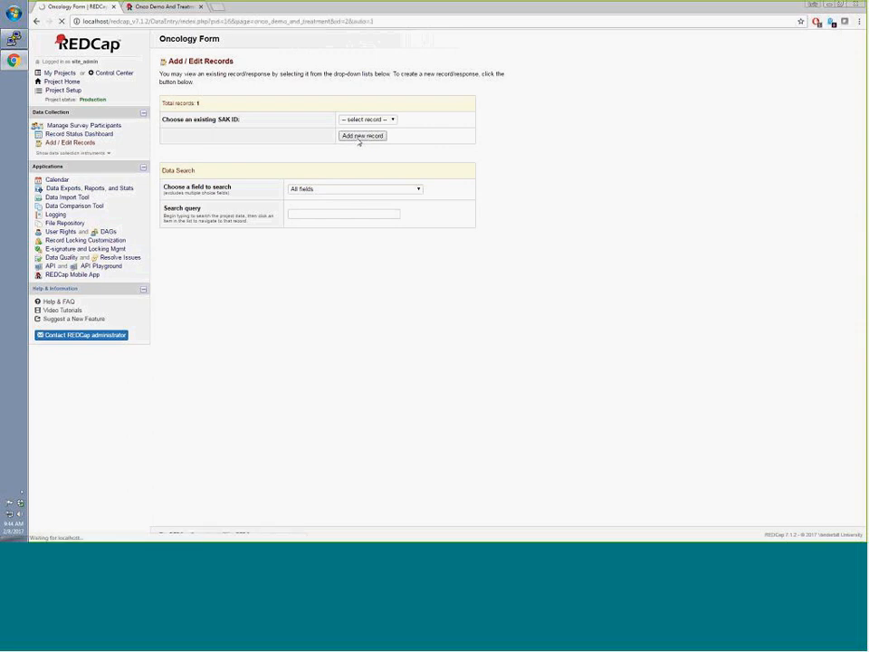
{"action": "double_click", "coordinate": [373, 103]}
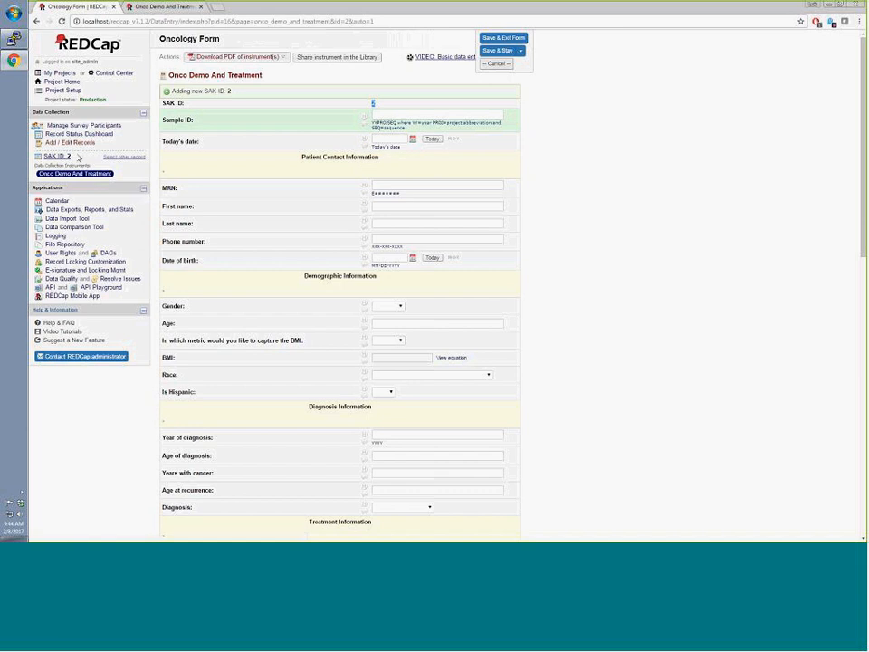
{"action": "left_click", "coordinate": [79, 143]}
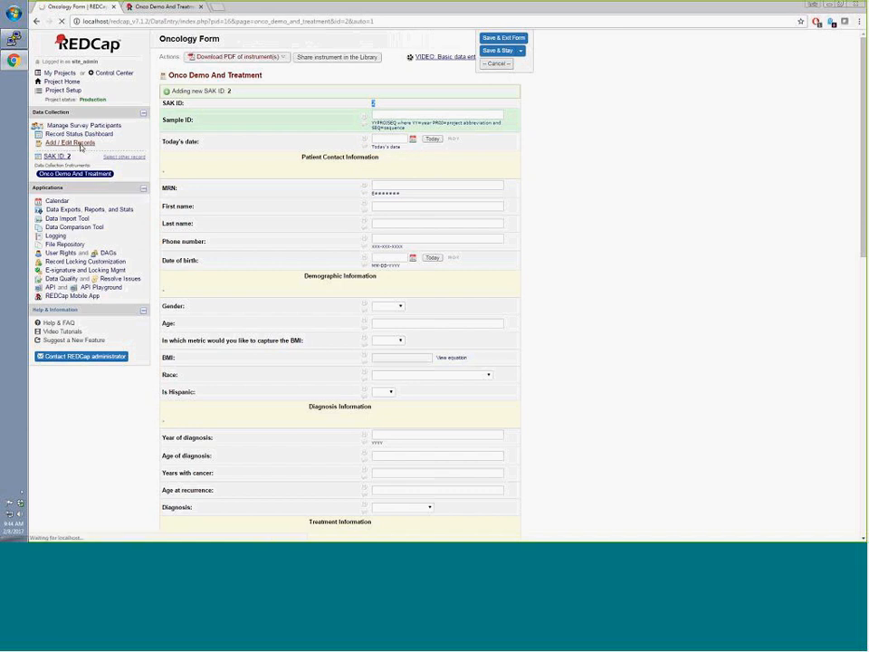
{"action": "left_click_drag", "start_coordinate": [199, 104], "coordinate": [163, 103]}
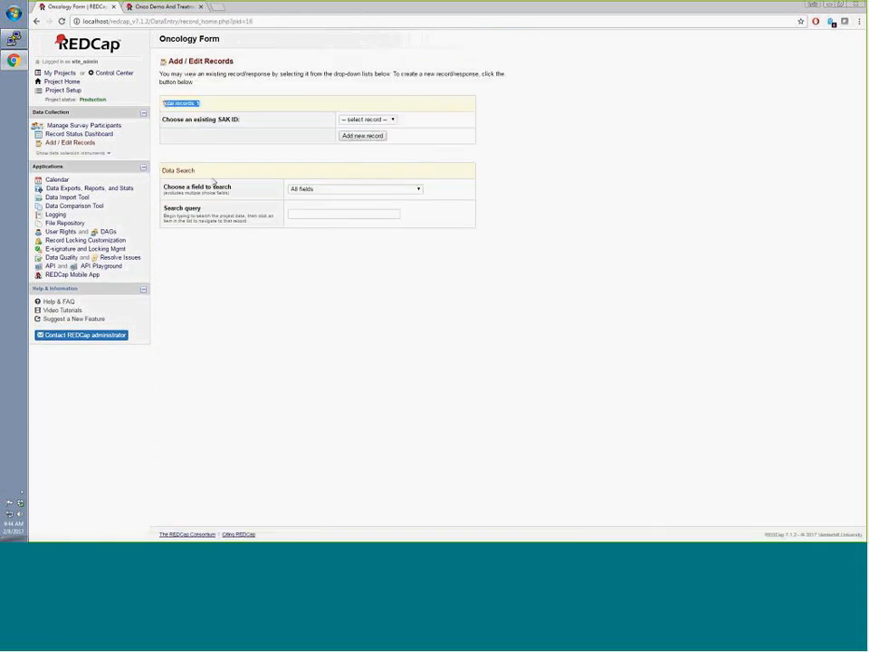
Add a new blank record, save and exit its form, and check the list of existing SAK IDs.
{"action": "left_click", "coordinate": [357, 136]}
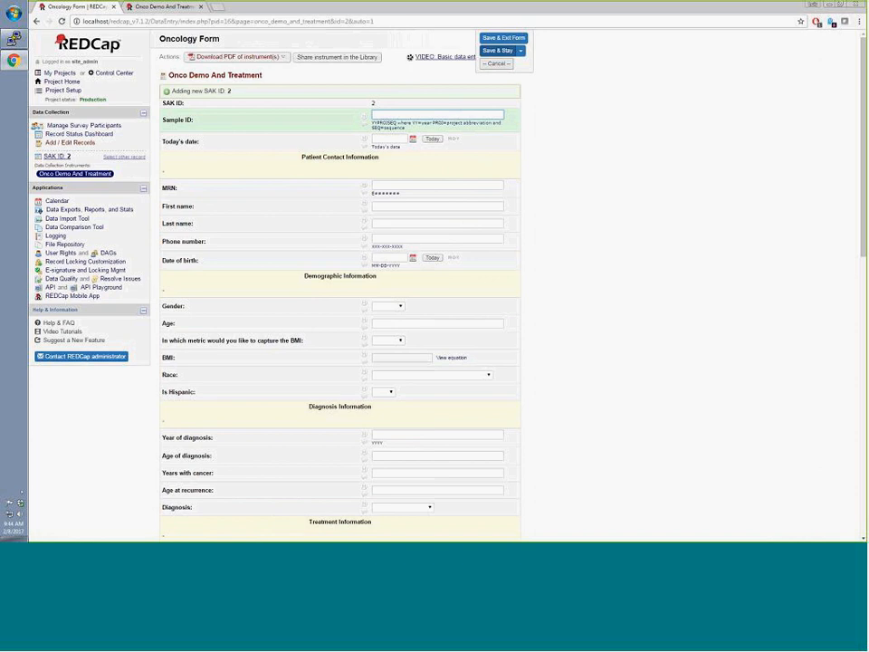
{"action": "left_click", "coordinate": [504, 40]}
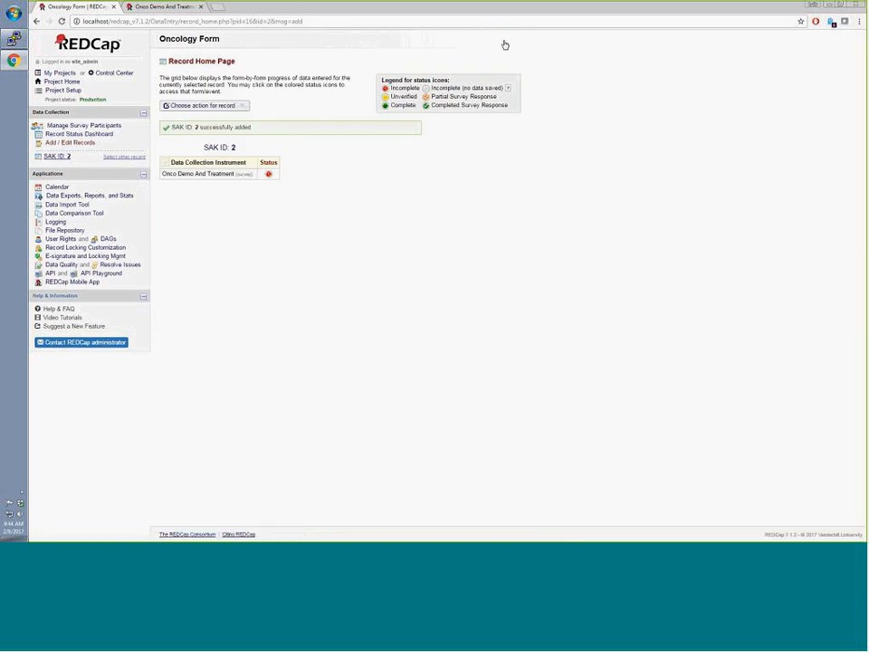
{"action": "left_click_drag", "start_coordinate": [255, 128], "coordinate": [163, 127]}
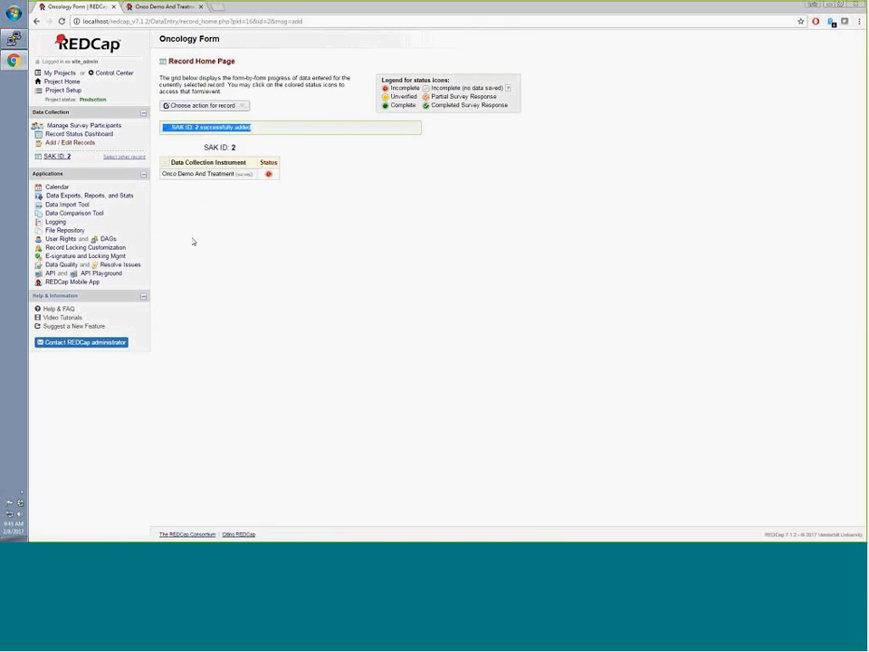
{"action": "left_click", "coordinate": [90, 145]}
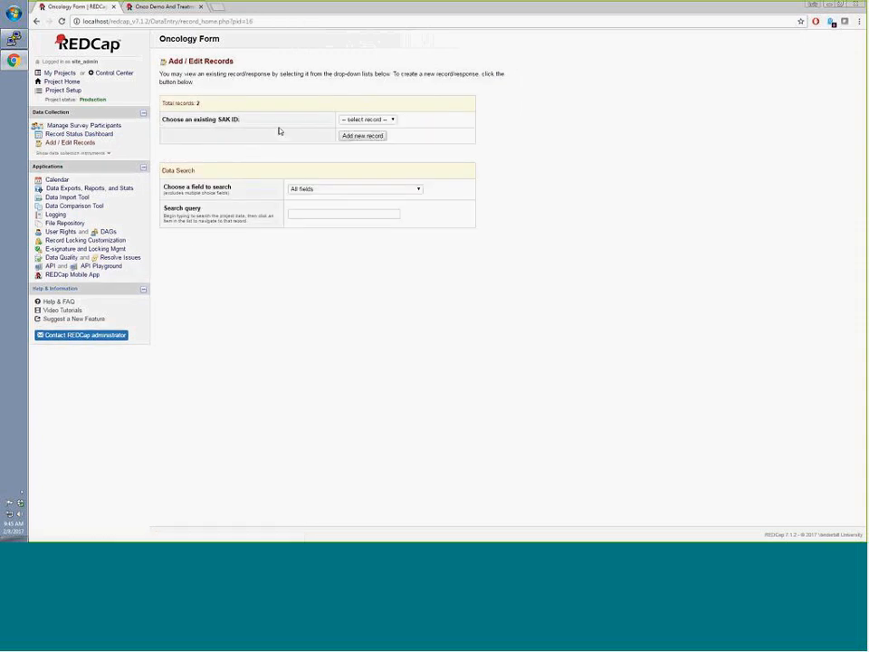
{"action": "left_click", "coordinate": [349, 118]}
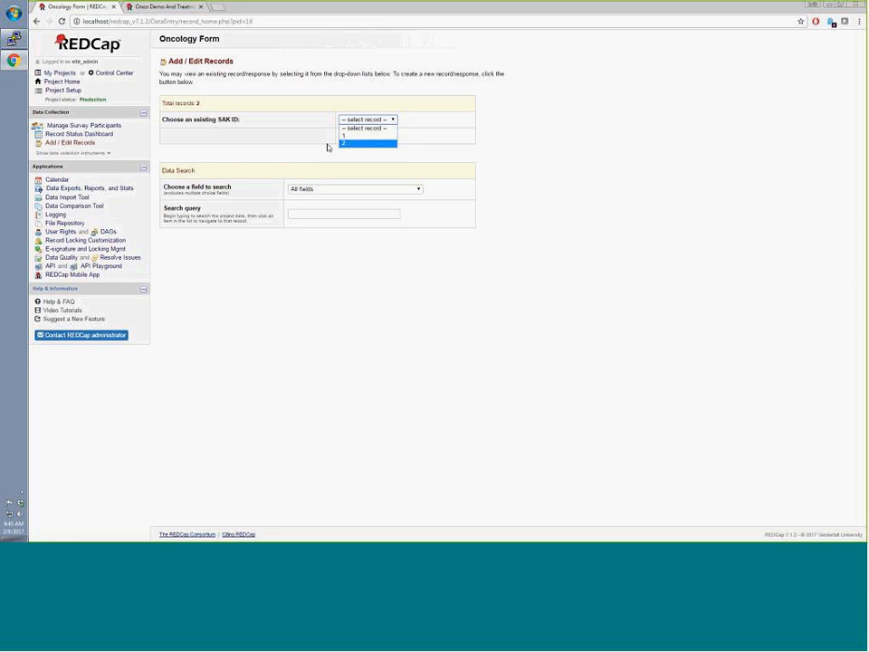
Check the record total, open record 2's Onco Demo And Treatment form from the Record Status Dashboard, and view its additional save options.
{"action": "left_click", "coordinate": [207, 106]}
{"action": "triple_click", "coordinate": [207, 106]}
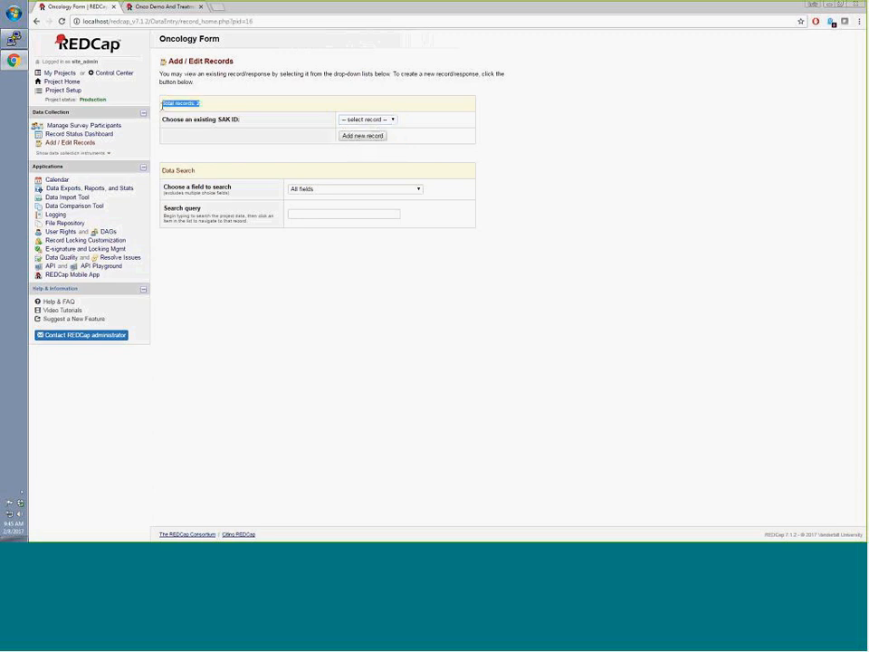
{"action": "left_click", "coordinate": [107, 140]}
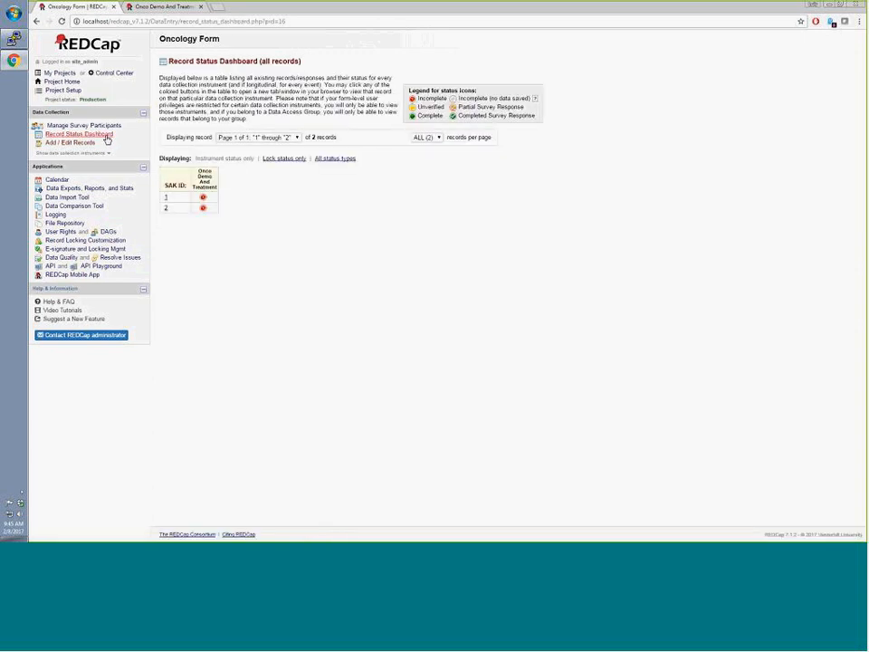
{"action": "left_click", "coordinate": [203, 210]}
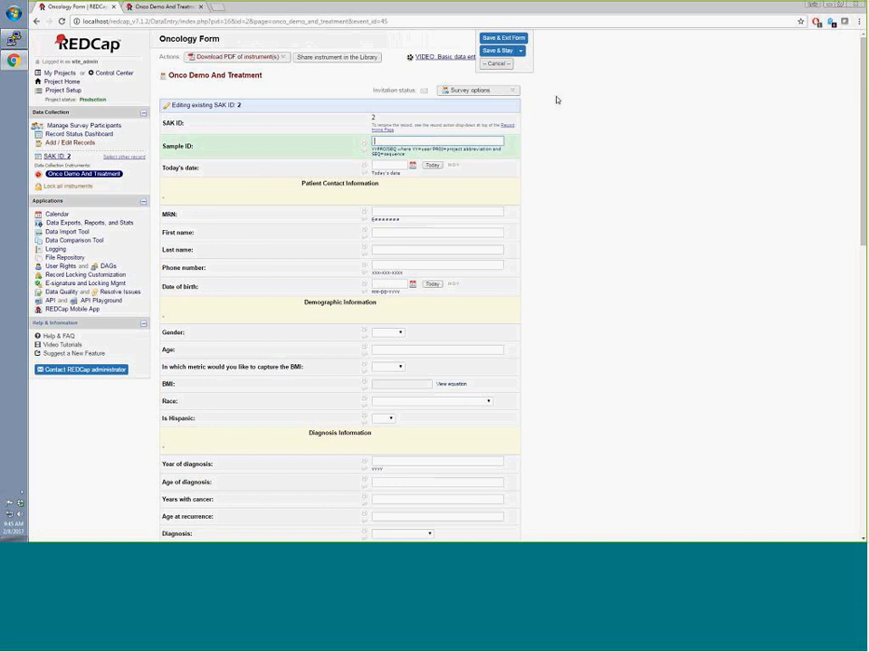
{"action": "left_click", "coordinate": [520, 52]}
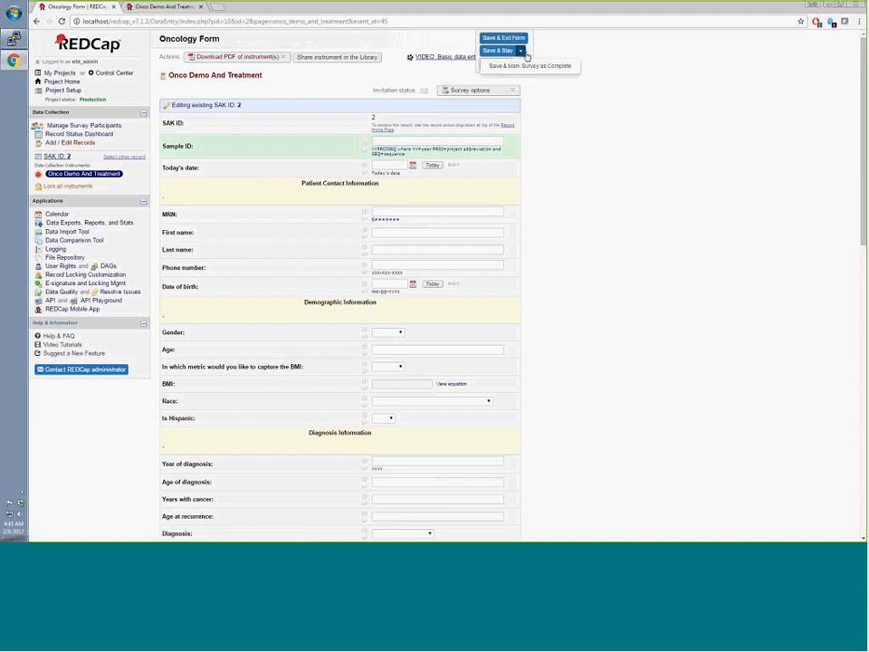
{"action": "left_click", "coordinate": [524, 52]}
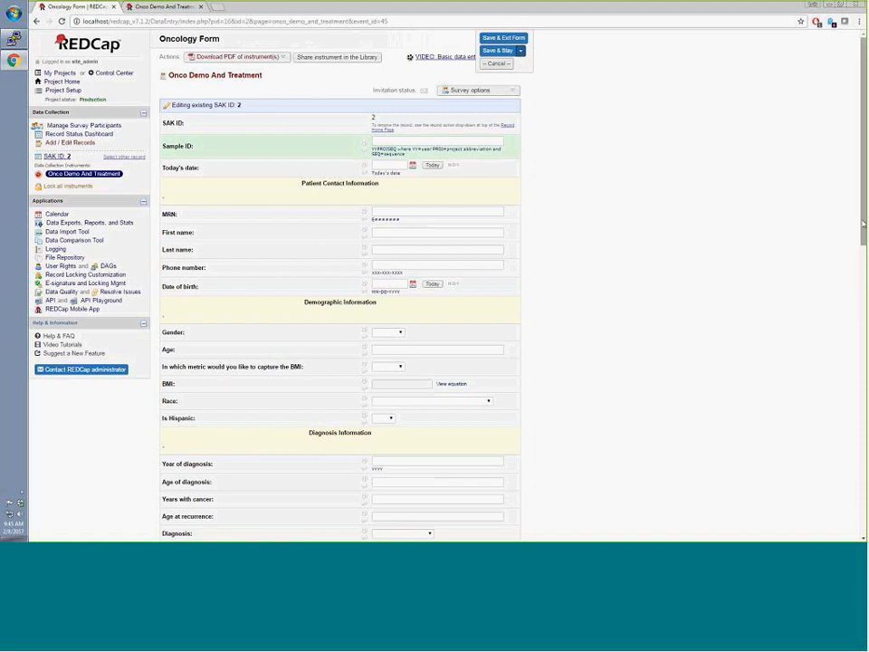
Examine the save options and the note about deleting the entire record at the end of record 2's form, and open its Record Home Page.
{"action": "scroll", "coordinate": [828, 523], "scroll_direction": "down", "scroll_amount": 10}
{"action": "scroll", "coordinate": [827, 523], "scroll_direction": "down", "scroll_amount": 2}
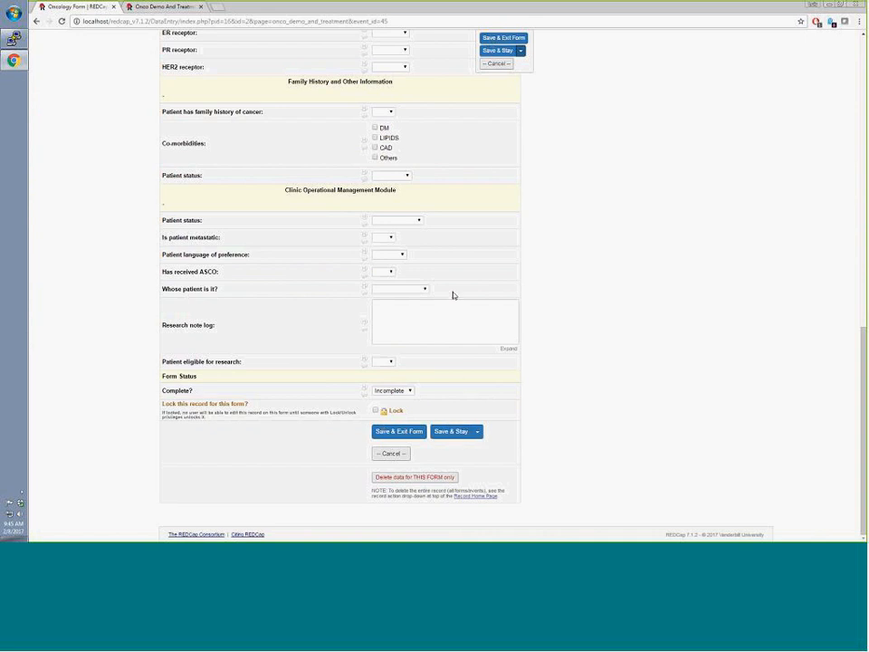
{"action": "left_click", "coordinate": [479, 433]}
{"action": "left_click", "coordinate": [517, 454]}
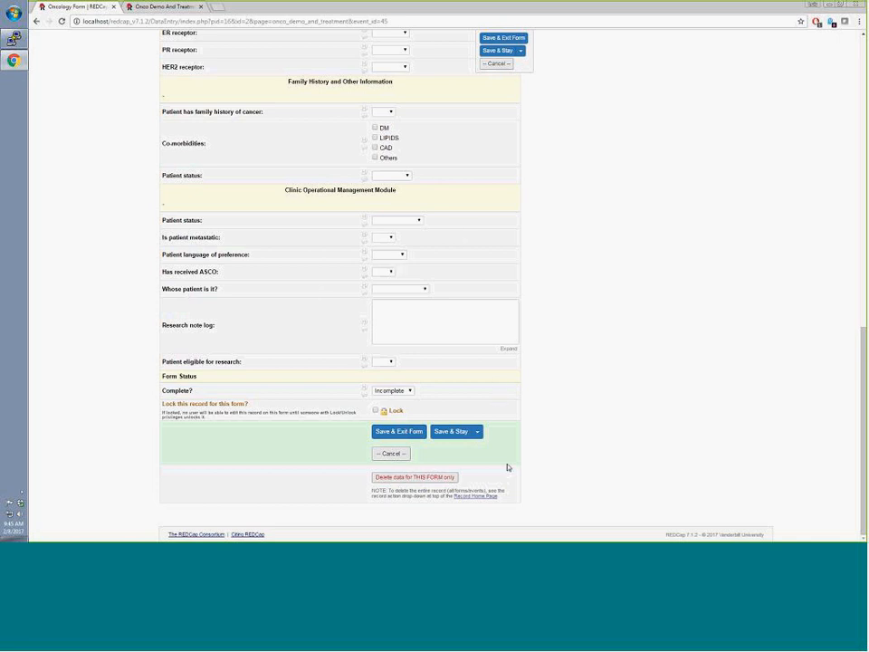
{"action": "left_click_drag", "start_coordinate": [387, 490], "coordinate": [504, 491]}
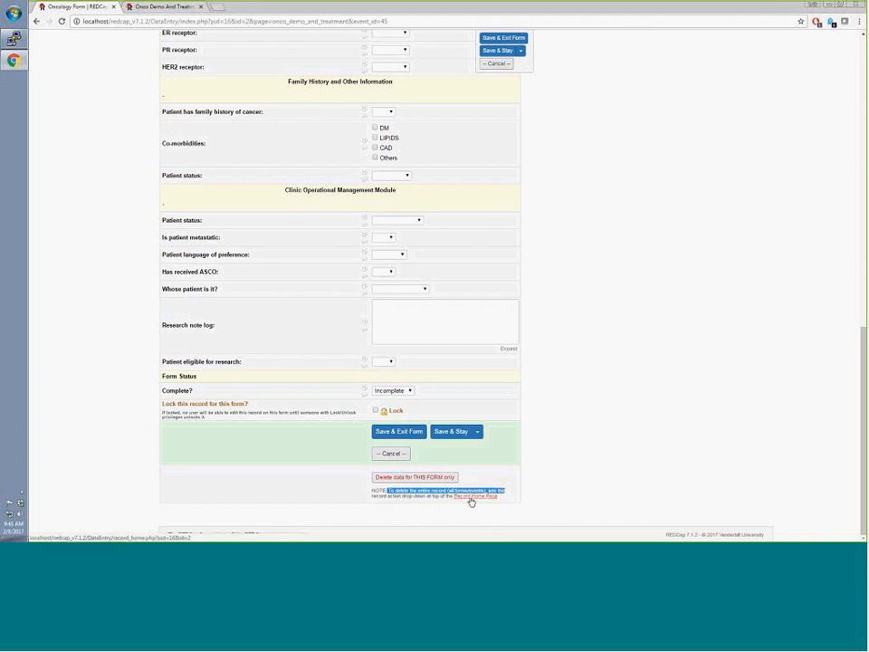
{"action": "left_click", "coordinate": [472, 496]}
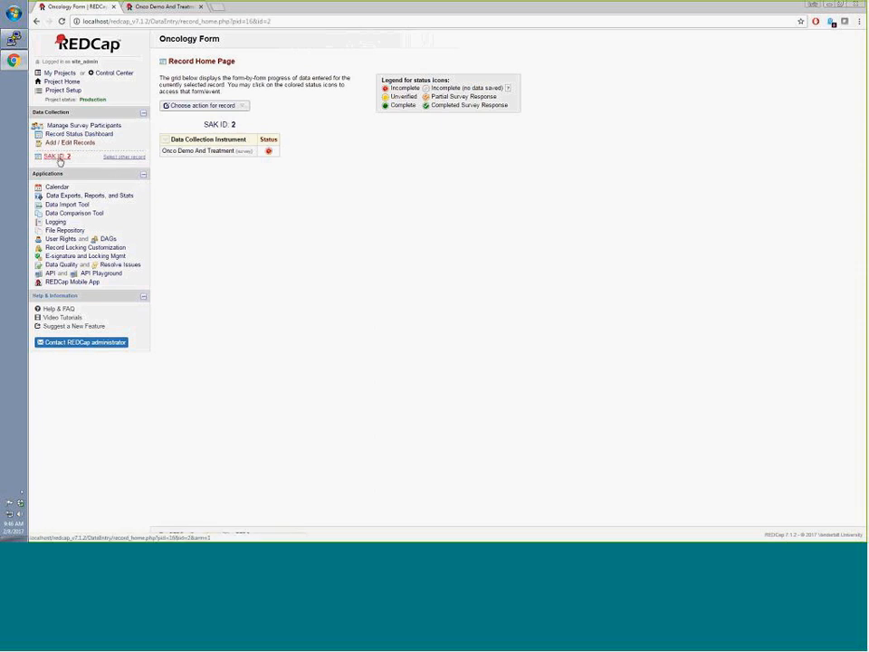
Return to the Record Status Dashboard and reopen record 2's form at its deletion options.
{"action": "left_click", "coordinate": [125, 157]}
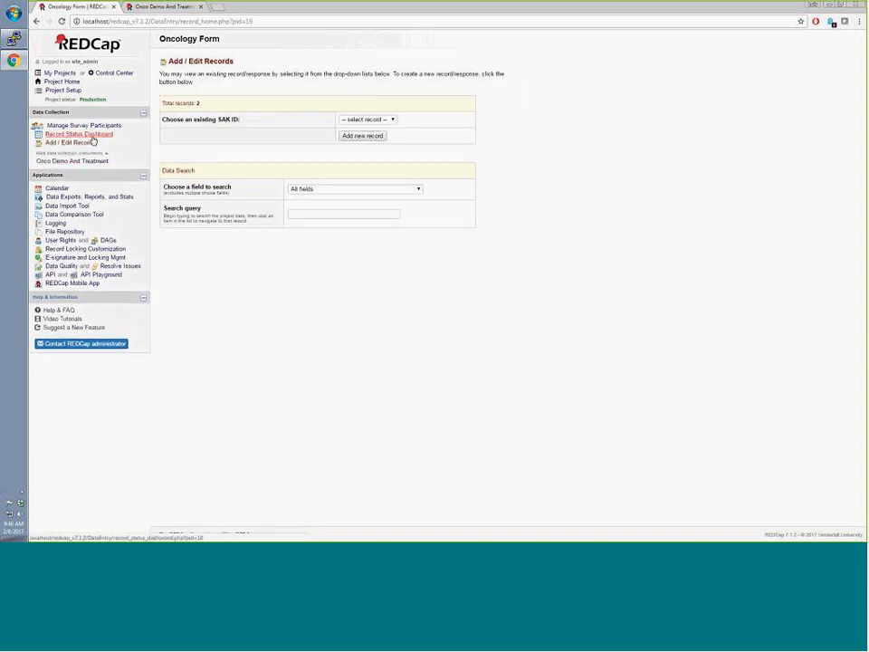
{"action": "left_click", "coordinate": [94, 139]}
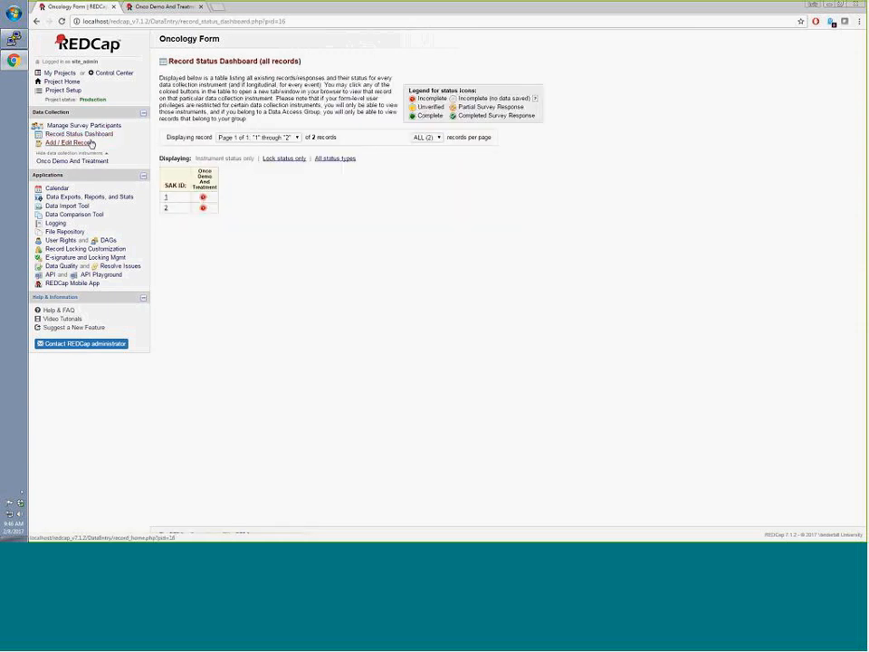
{"action": "left_click", "coordinate": [204, 209]}
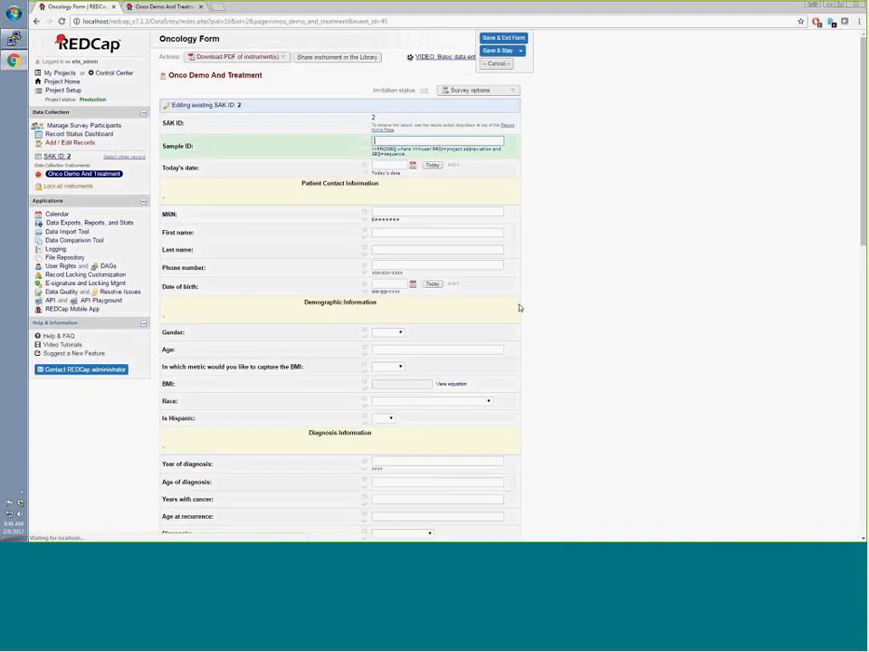
{"action": "scroll", "coordinate": [549, 329], "scroll_direction": "down", "scroll_amount": 1}
{"action": "scroll", "coordinate": [551, 328], "scroll_direction": "down", "scroll_amount": 1}
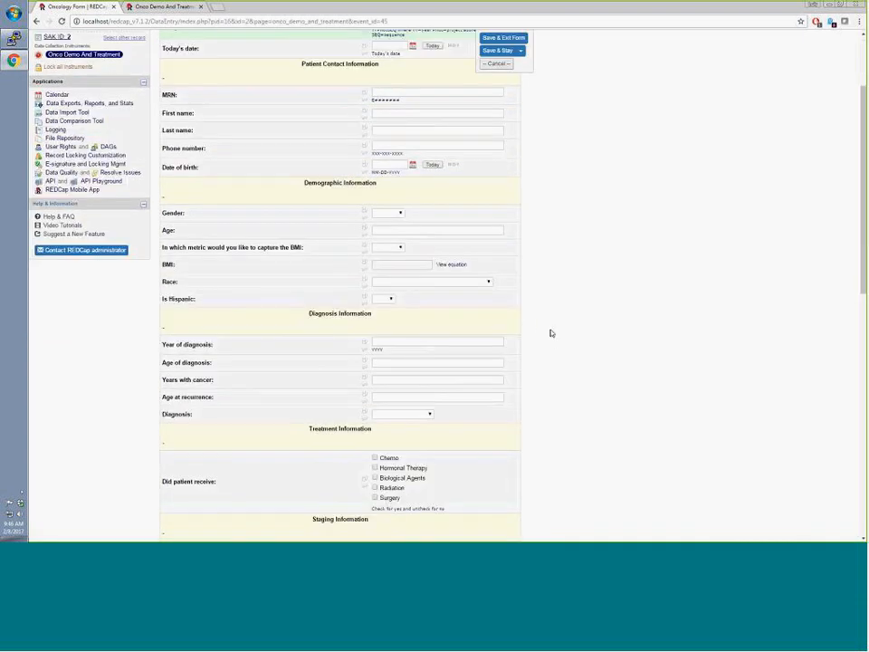
{"action": "scroll", "coordinate": [550, 332], "scroll_direction": "down", "scroll_amount": 10}
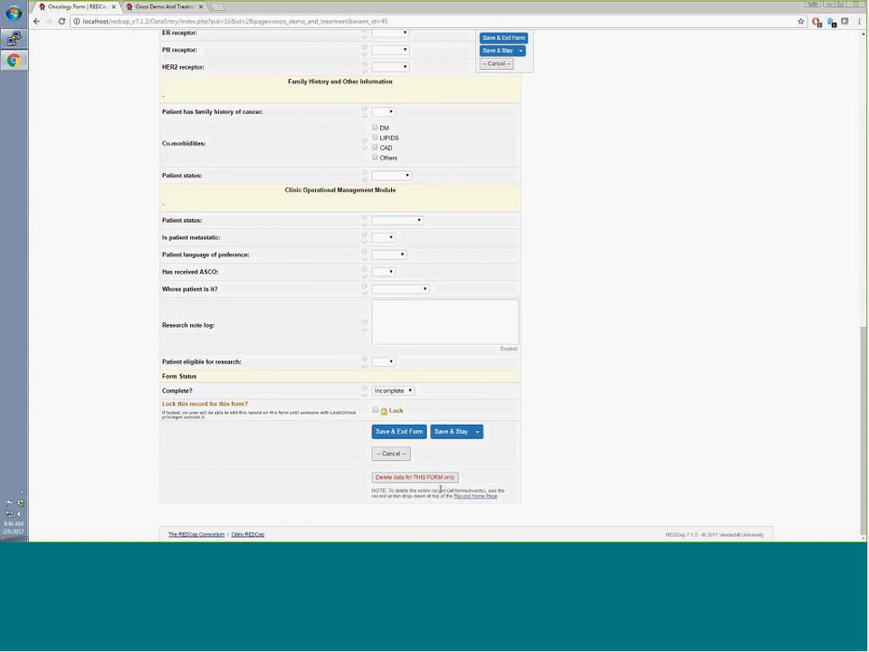
Permanently delete record 2 with all its forms from its Record Home Page.
{"action": "left_click", "coordinate": [470, 497]}
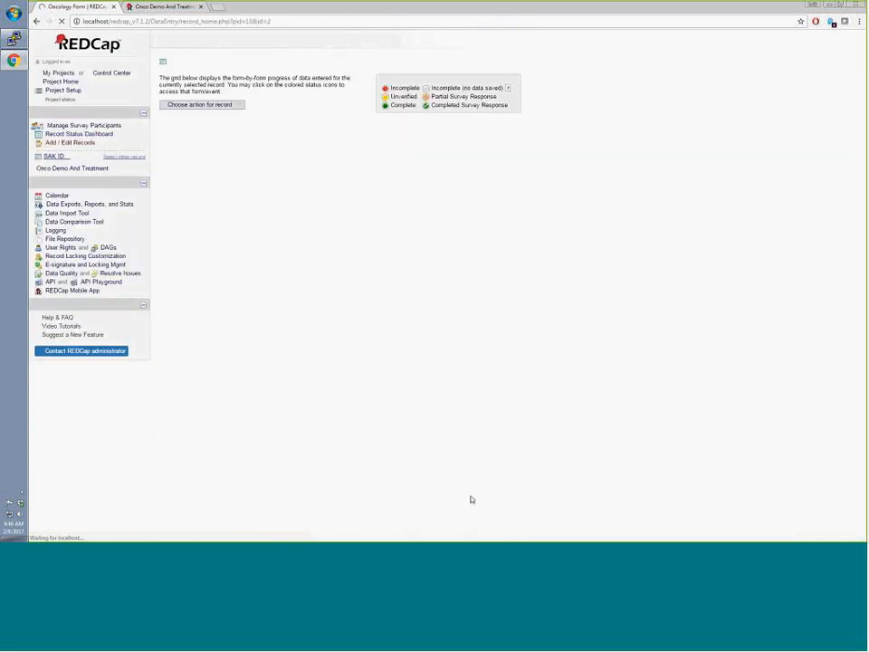
{"action": "left_click", "coordinate": [242, 106]}
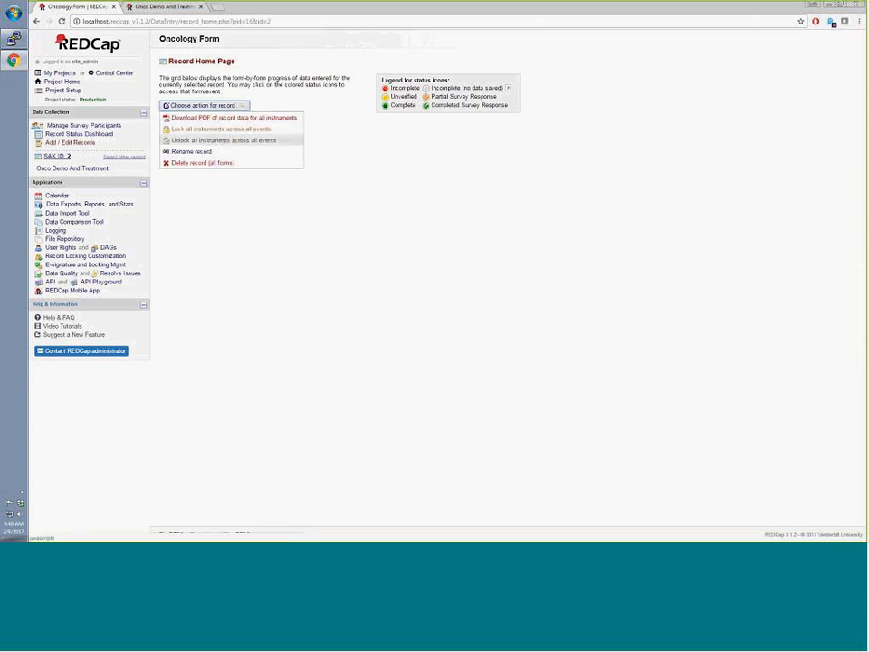
{"action": "left_click", "coordinate": [214, 168]}
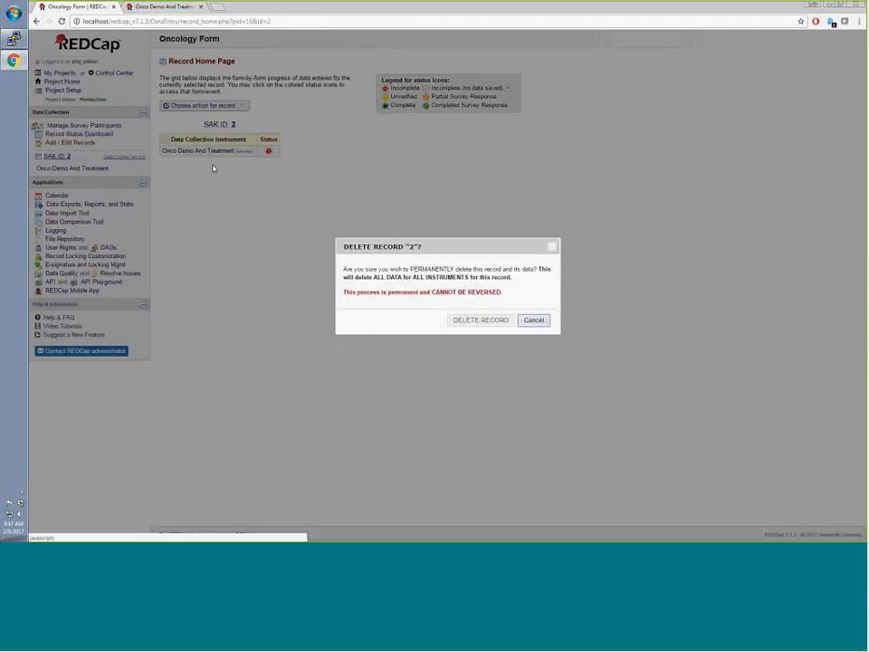
{"action": "left_click", "coordinate": [479, 320]}
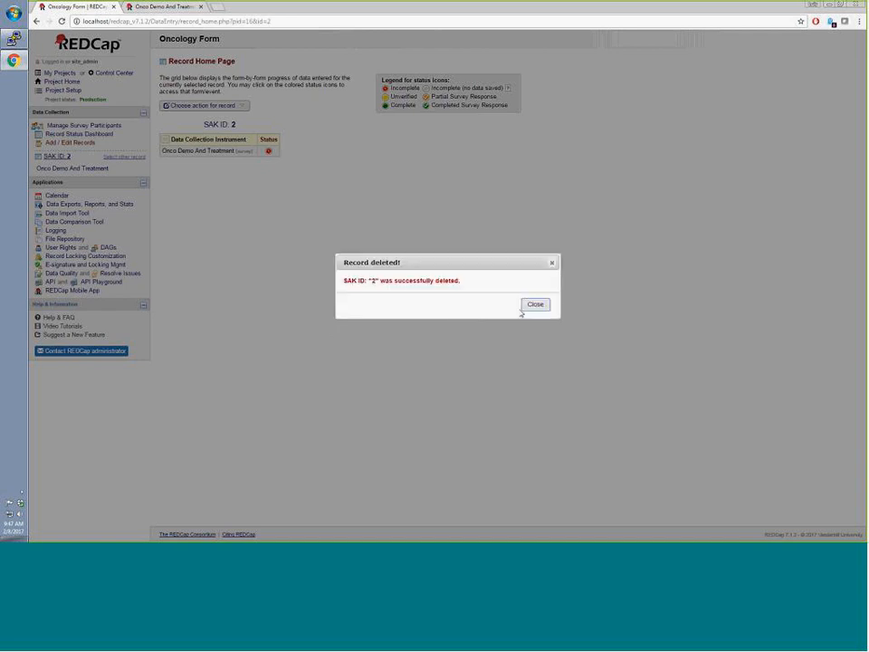
{"action": "left_click", "coordinate": [532, 308]}
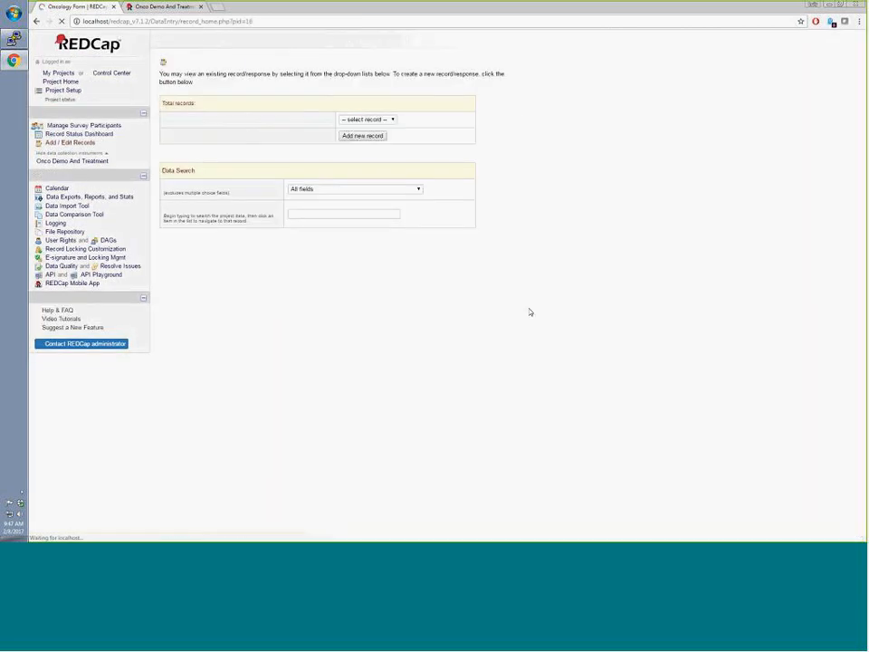
Check the total number of records and the list of existing SAK IDs.
{"action": "left_click_drag", "start_coordinate": [203, 104], "coordinate": [161, 103]}
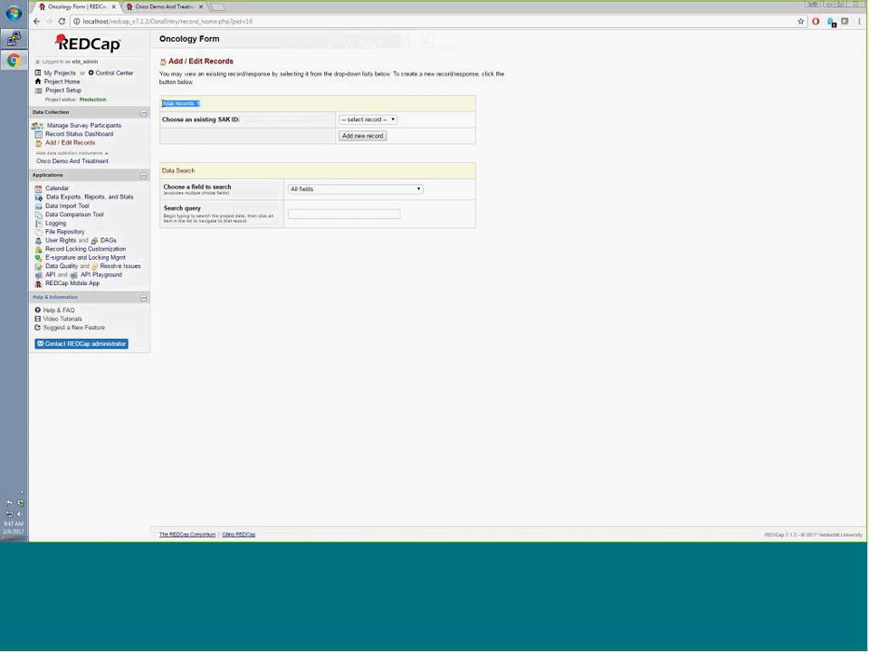
{"action": "left_click", "coordinate": [362, 118]}
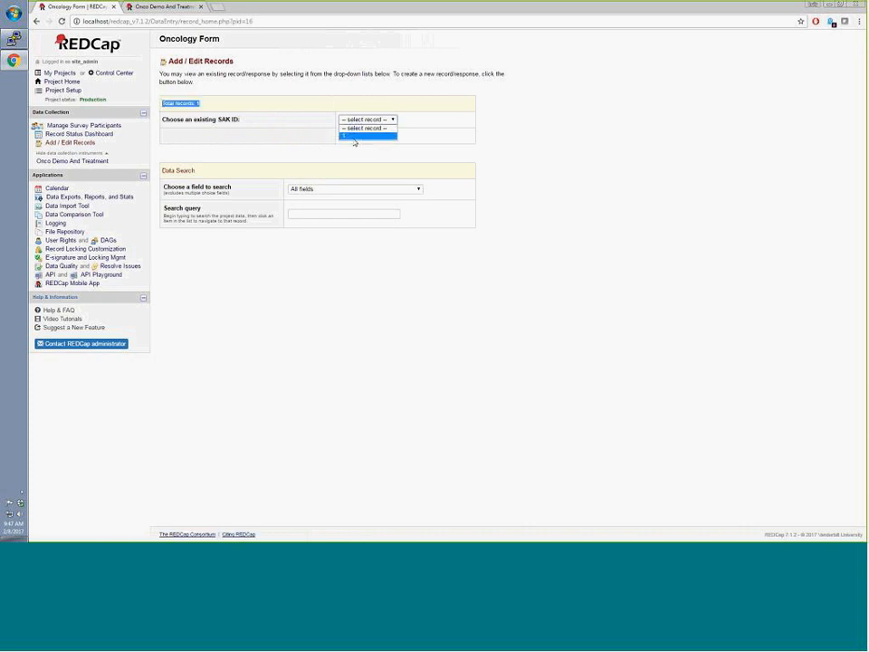
{"action": "left_click", "coordinate": [283, 104]}
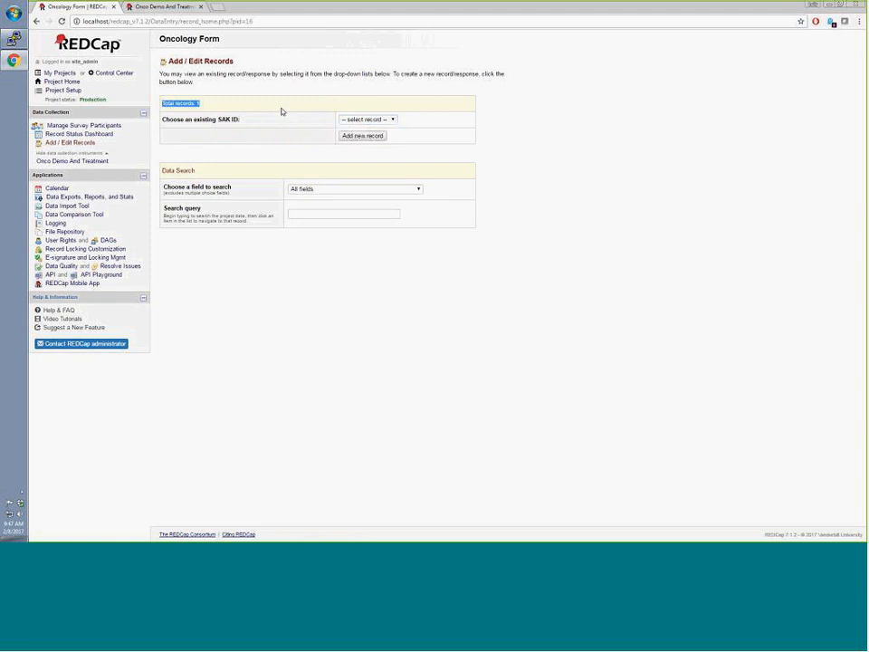
{"action": "left_click", "coordinate": [291, 148]}
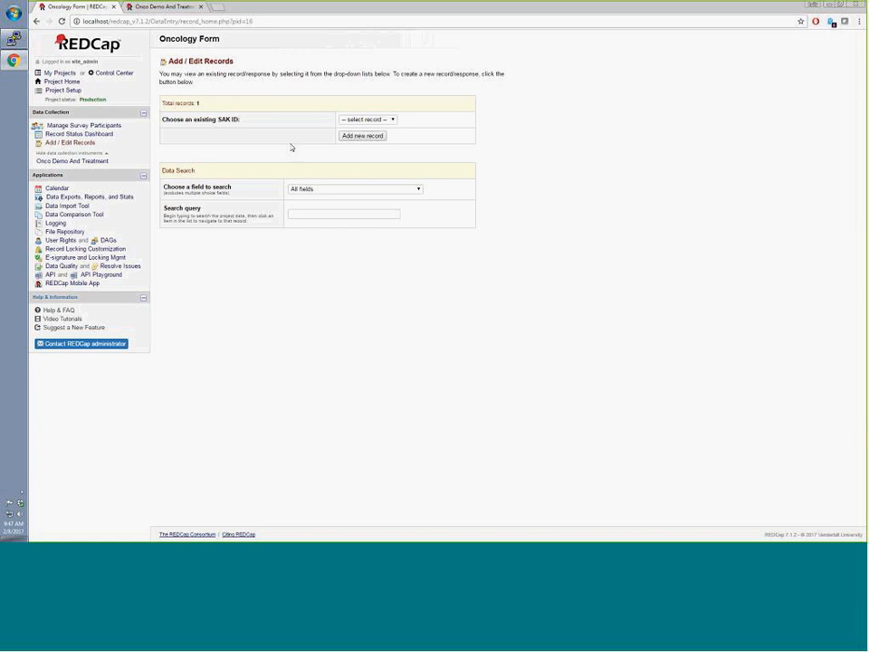
Switch to the Onco Demo And Treatment survey and toggle its Patient Contact Information section, leaving it collapsed.
{"action": "left_click", "coordinate": [172, 13]}
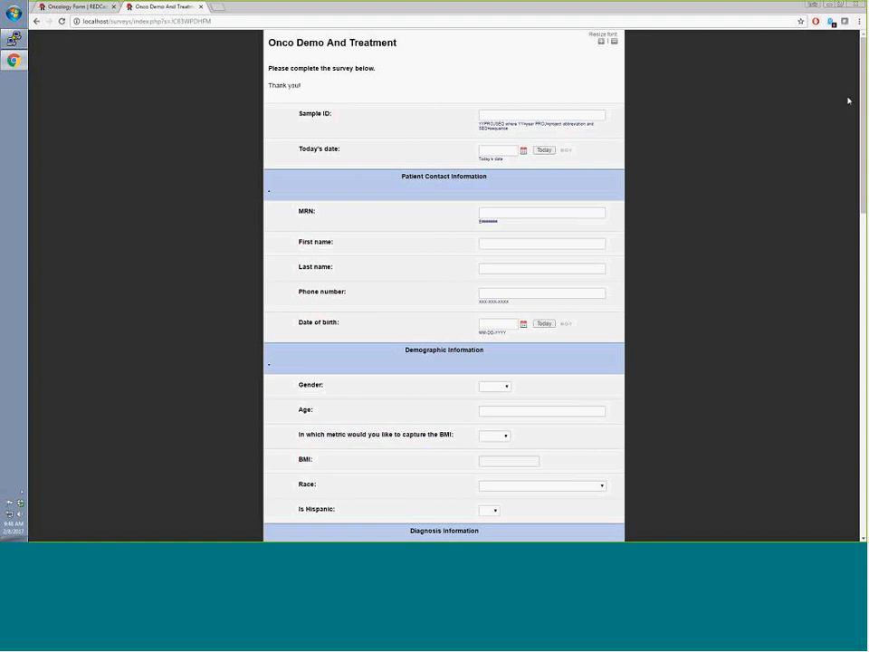
{"action": "left_click_drag", "start_coordinate": [865, 95], "coordinate": [431, 168]}
{"action": "left_click", "coordinate": [269, 193]}
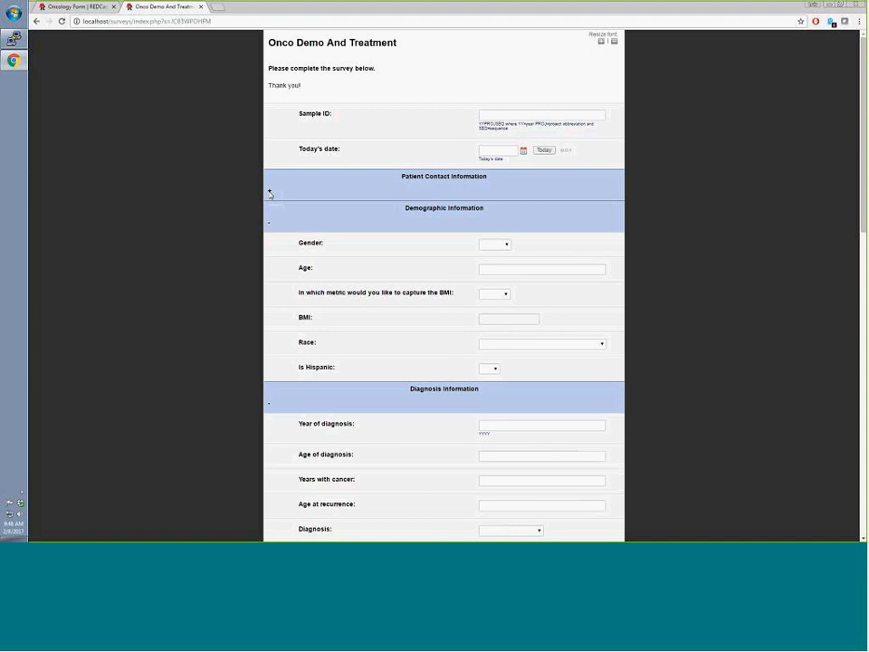
{"action": "left_click", "coordinate": [269, 193]}
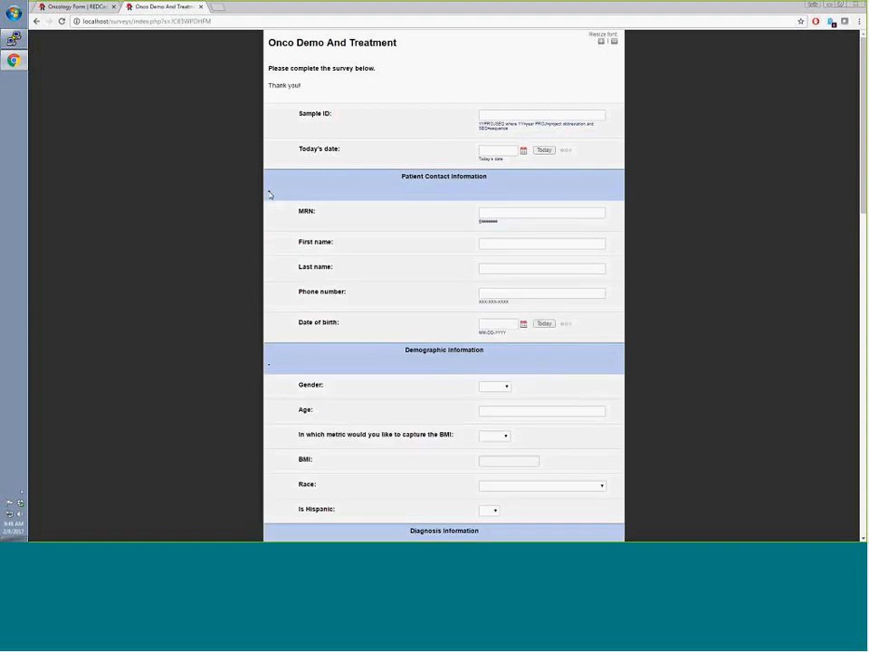
{"action": "left_click", "coordinate": [269, 192]}
{"action": "left_click", "coordinate": [269, 193]}
{"action": "left_click", "coordinate": [269, 193]}
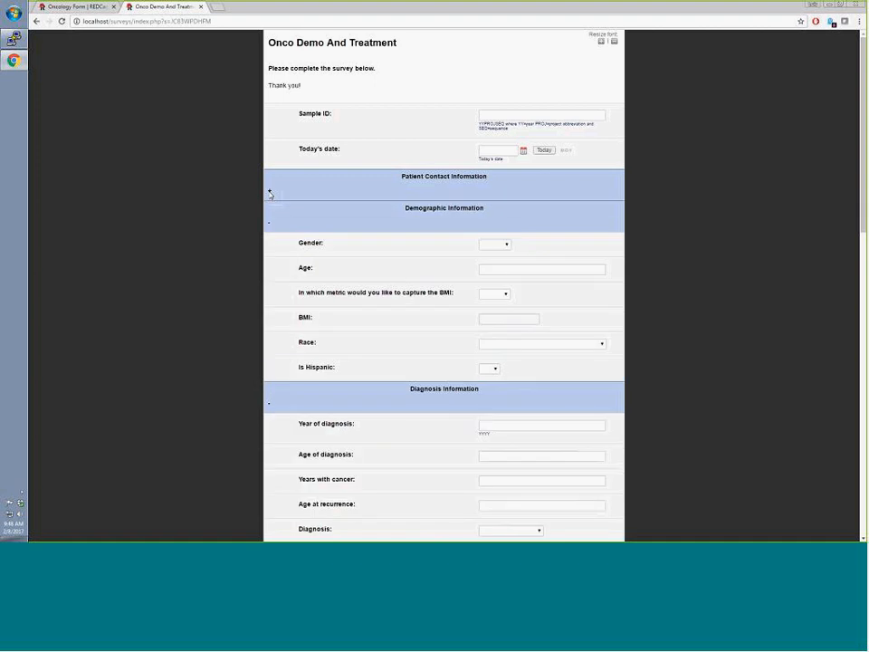
Toggle the survey's Demographic Information section repeatedly and leave it collapsed.
{"action": "left_click", "coordinate": [269, 223]}
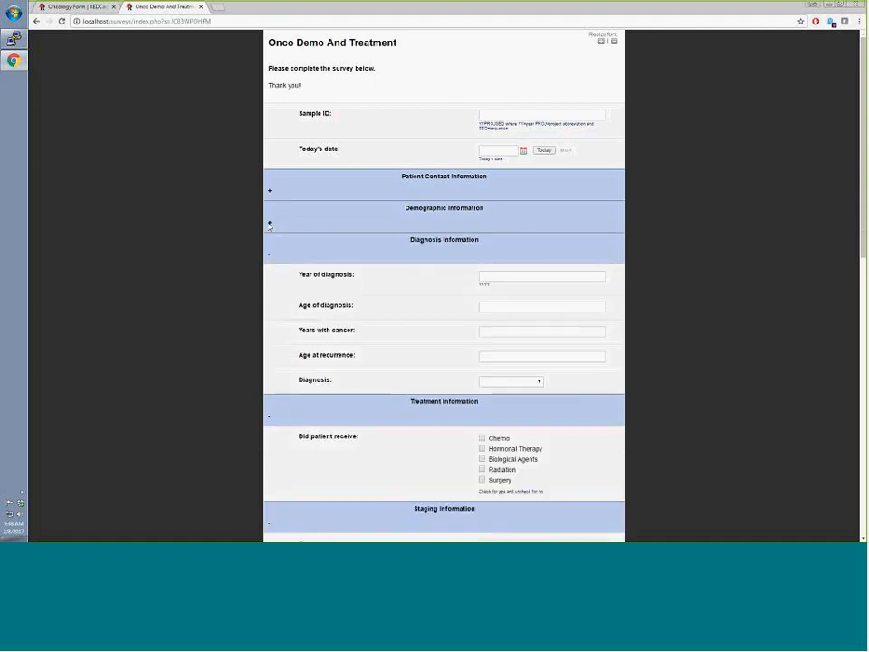
{"action": "left_click", "coordinate": [269, 223]}
{"action": "left_click", "coordinate": [269, 225]}
{"action": "left_click", "coordinate": [269, 224]}
{"action": "left_click", "coordinate": [269, 225]}
Toggle the Diagnosis, Treatment and Staging Information sections of the survey, leaving all three collapsed.
{"action": "left_click", "coordinate": [269, 255]}
{"action": "left_click", "coordinate": [269, 256]}
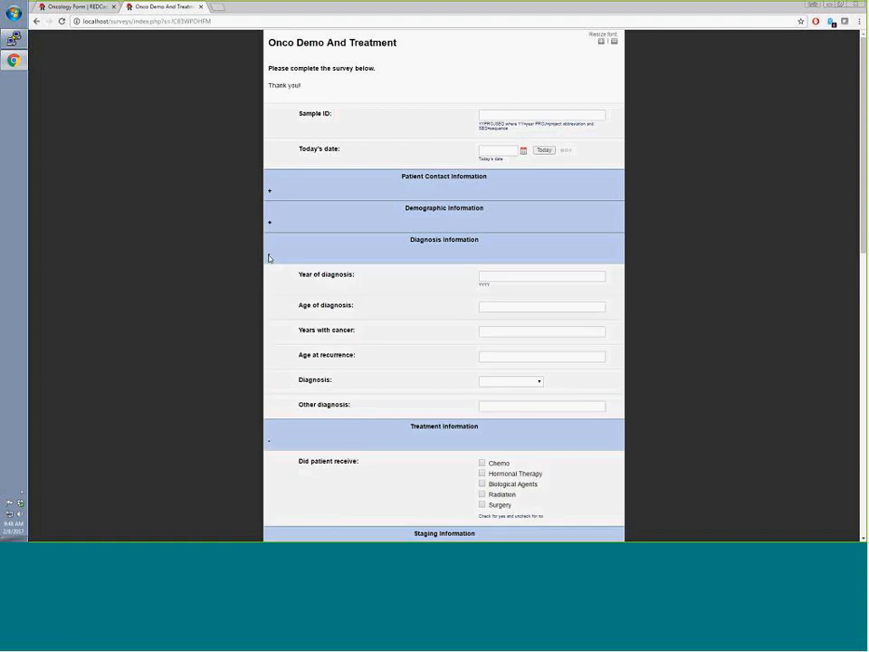
{"action": "left_click", "coordinate": [269, 257]}
{"action": "left_click", "coordinate": [269, 286]}
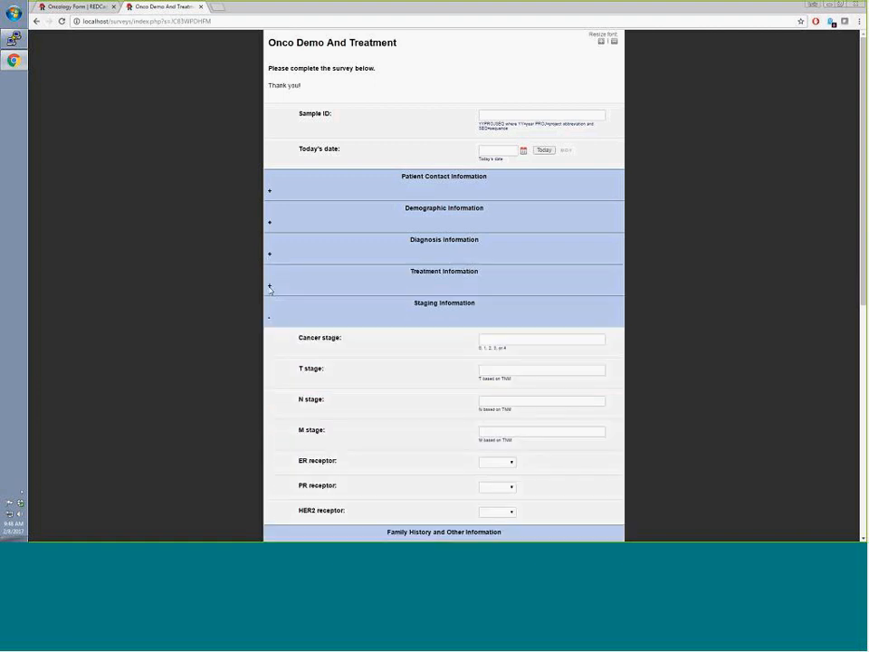
{"action": "left_click", "coordinate": [269, 286]}
{"action": "left_click", "coordinate": [269, 286]}
{"action": "left_click", "coordinate": [268, 318]}
{"action": "left_click", "coordinate": [269, 319]}
{"action": "left_click", "coordinate": [270, 319]}
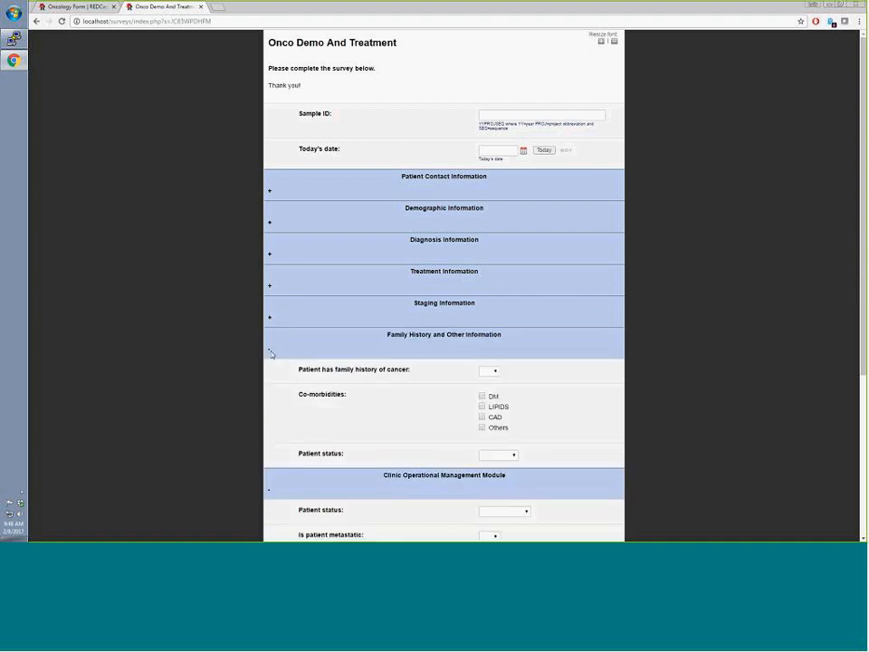
Collapse the survey's Family History and Other Information section and its Clinic Operational Management Module section.
{"action": "left_click", "coordinate": [269, 351]}
{"action": "left_click", "coordinate": [270, 352]}
{"action": "left_click", "coordinate": [270, 351]}
{"action": "left_click", "coordinate": [269, 352]}
{"action": "left_click", "coordinate": [270, 351]}
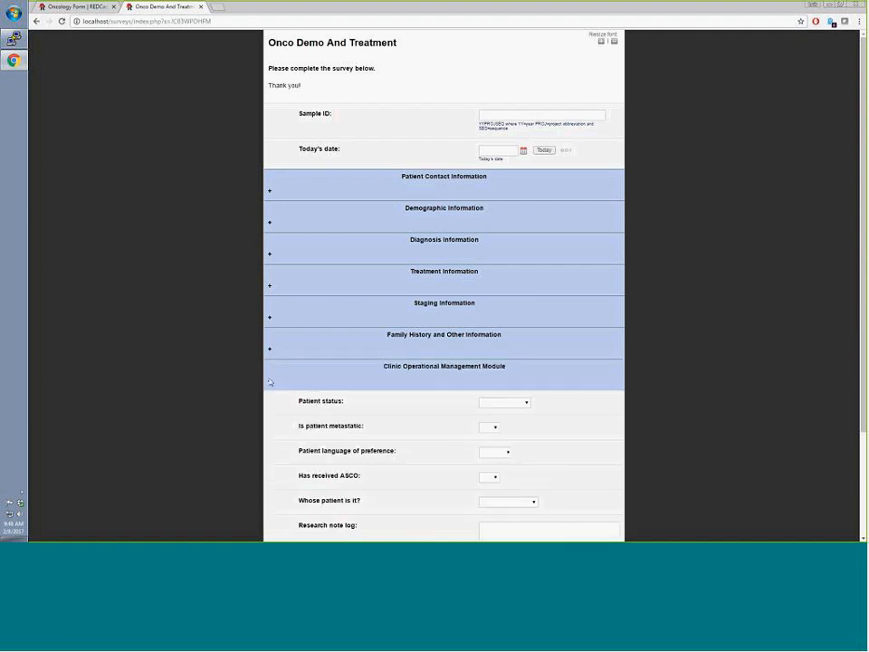
{"action": "left_click", "coordinate": [270, 381]}
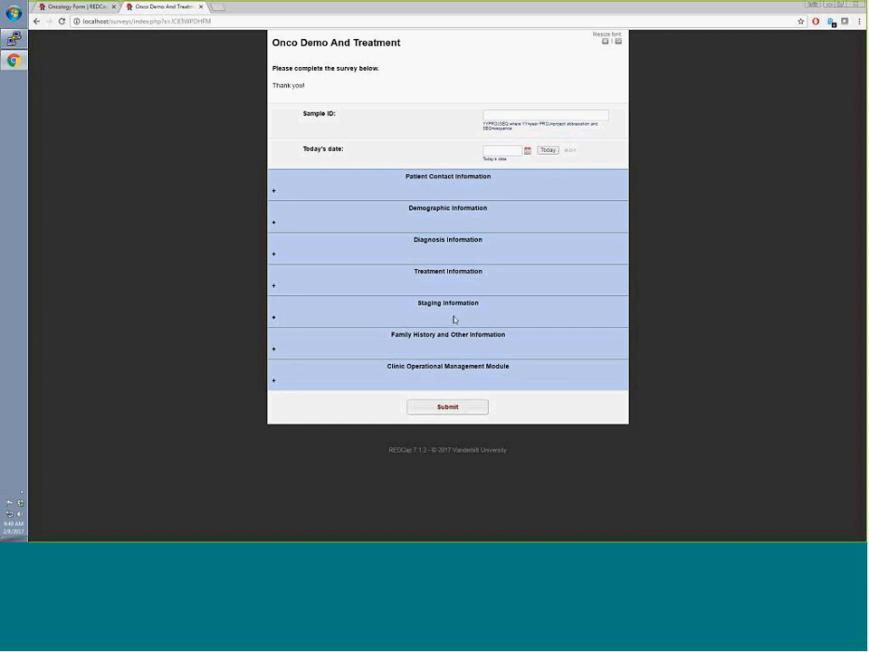
Expand the Patient Contact Information section to view its fields and collapse it again.
{"action": "left_click", "coordinate": [274, 192]}
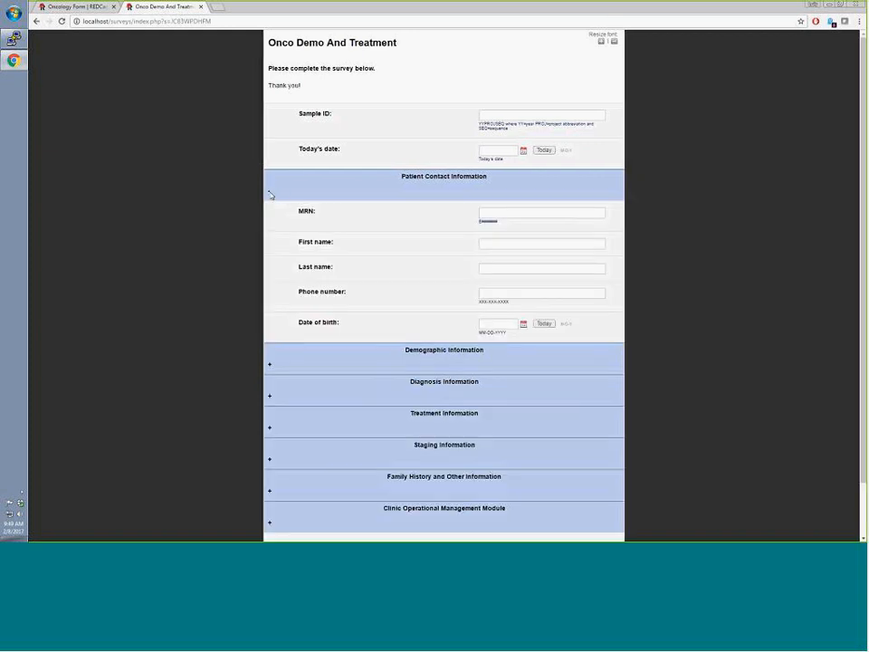
{"action": "left_click", "coordinate": [270, 193]}
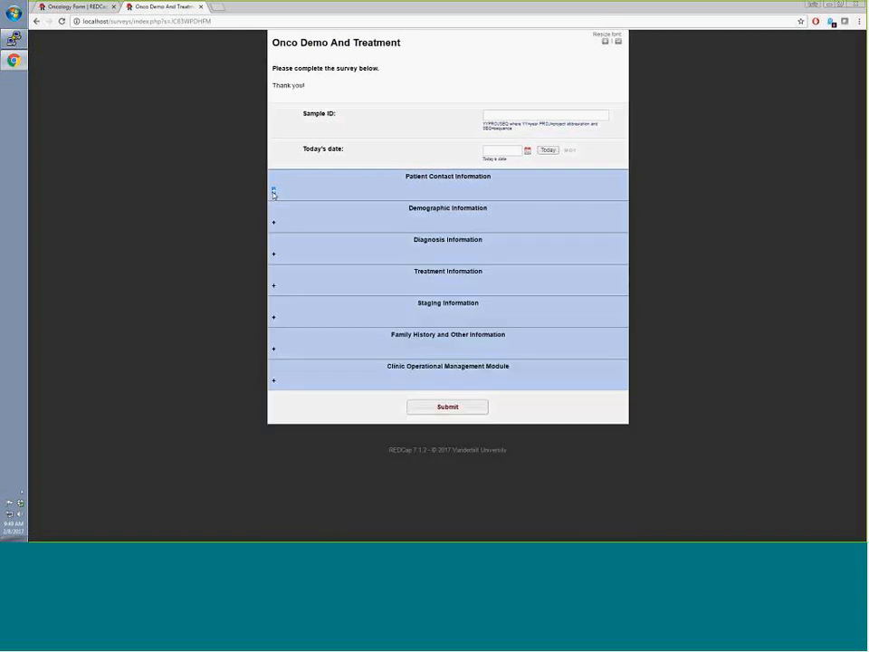
Expand and collapse the Patient Contact Information section twice more, leaving it collapsed.
{"action": "left_click", "coordinate": [274, 194]}
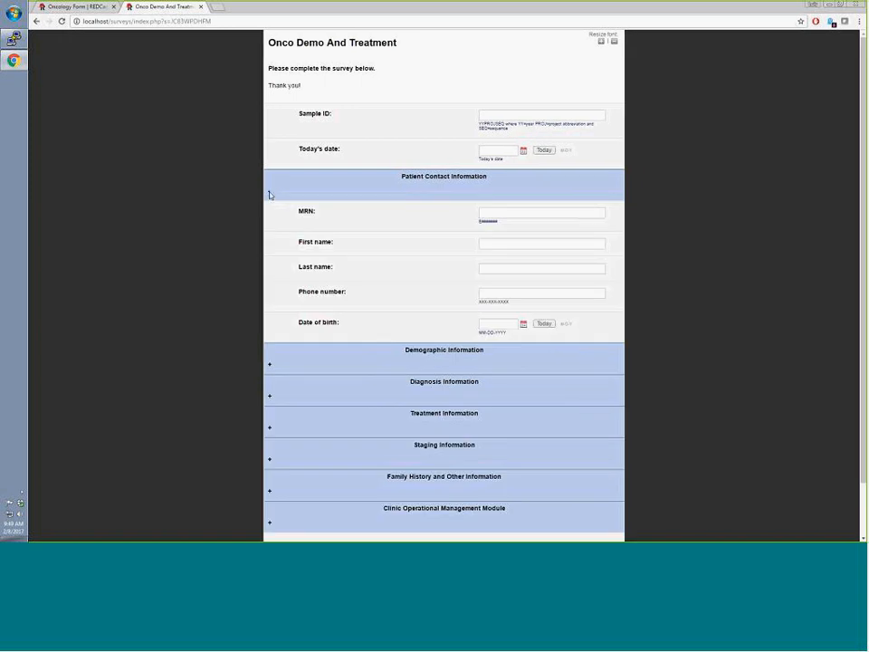
{"action": "left_click", "coordinate": [270, 192]}
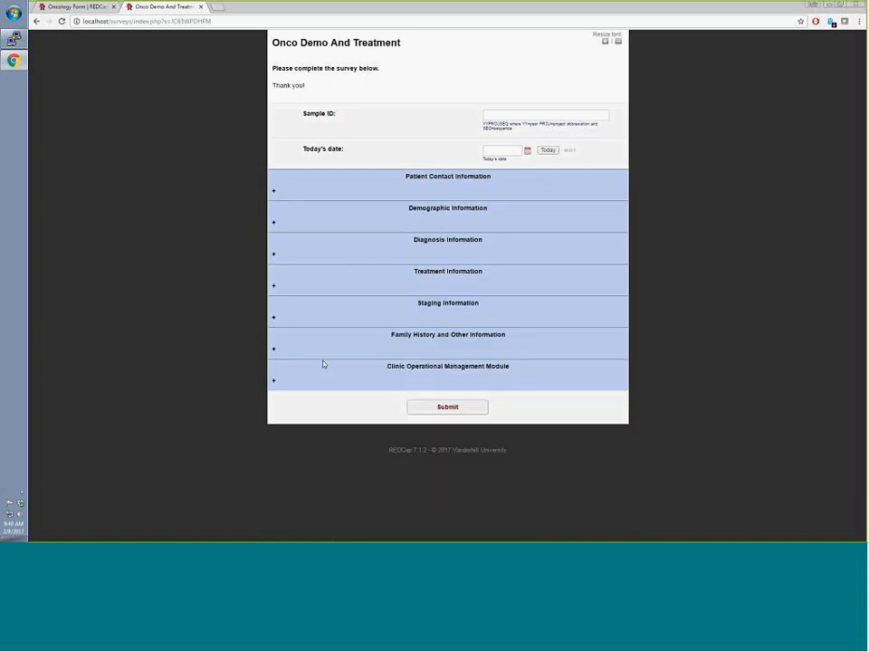
{"action": "left_click", "coordinate": [275, 193]}
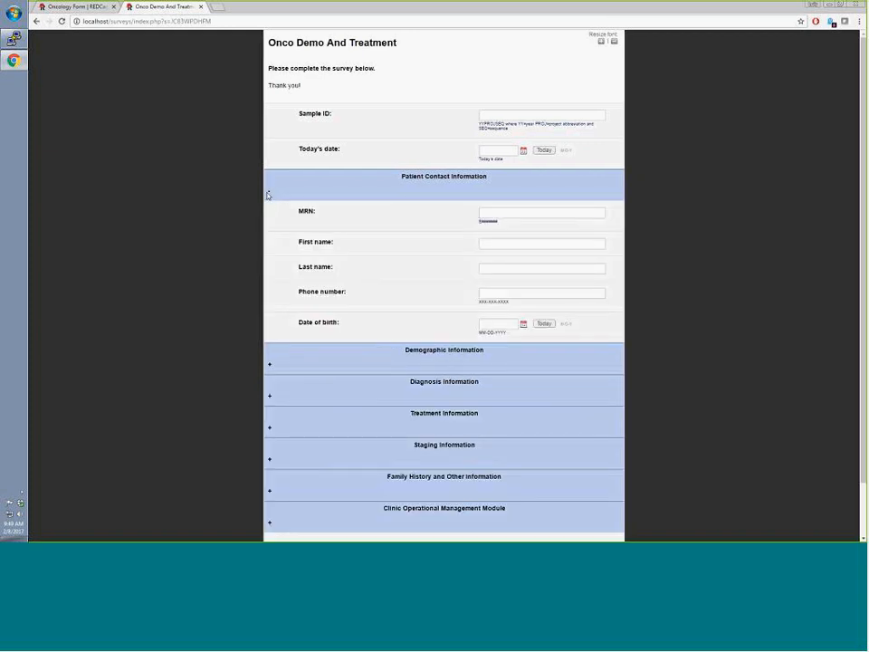
{"action": "left_click", "coordinate": [268, 194]}
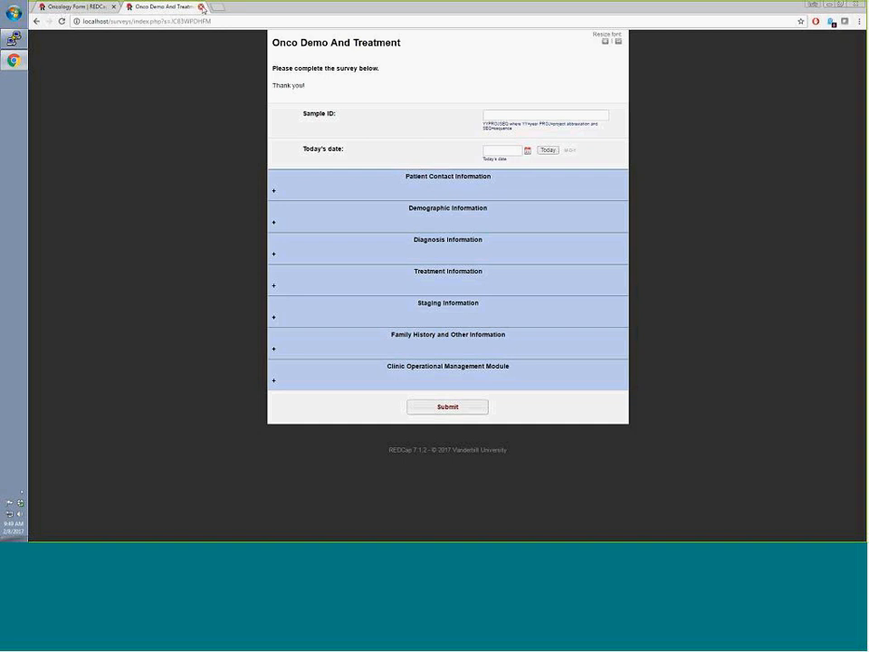
Close the survey page and open the Onco Demo And Treatment form of existing record 1.
{"action": "left_click", "coordinate": [202, 7]}
{"action": "left_click", "coordinate": [366, 119]}
{"action": "left_click", "coordinate": [363, 134]}
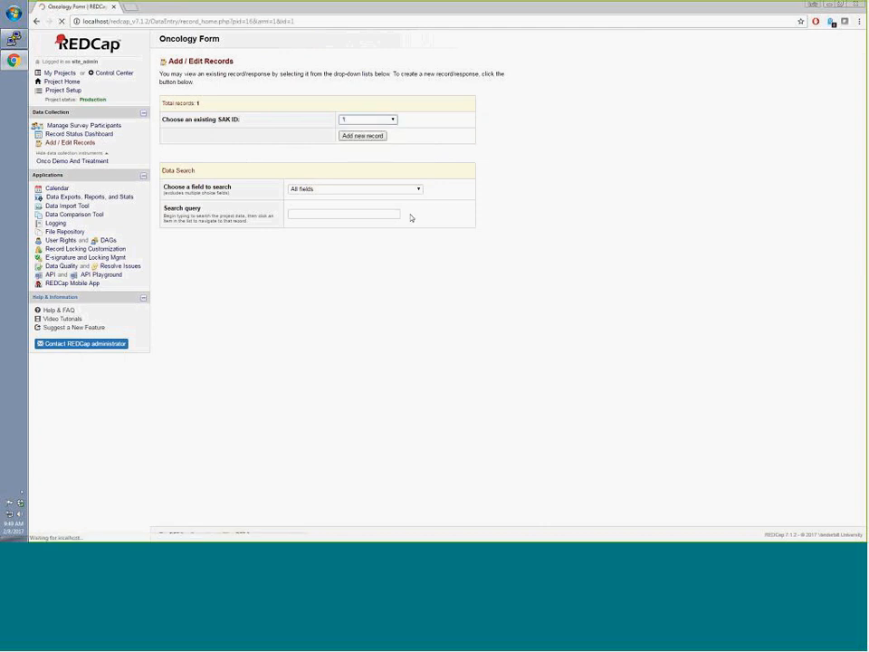
{"action": "left_click", "coordinate": [269, 152]}
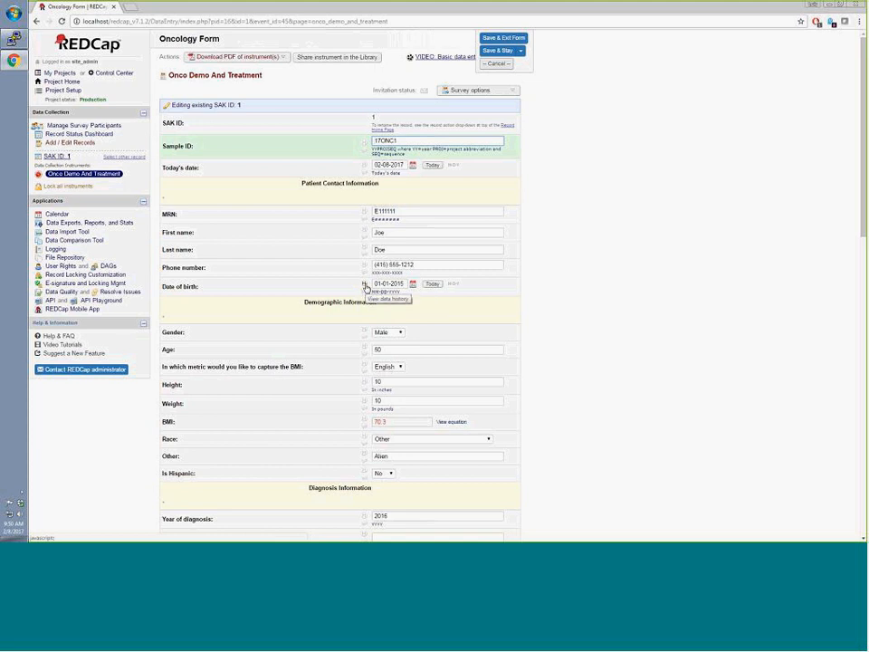
View the data history of the date of birth field, examine each change's time and value, and close the history.
{"action": "left_click", "coordinate": [365, 286]}
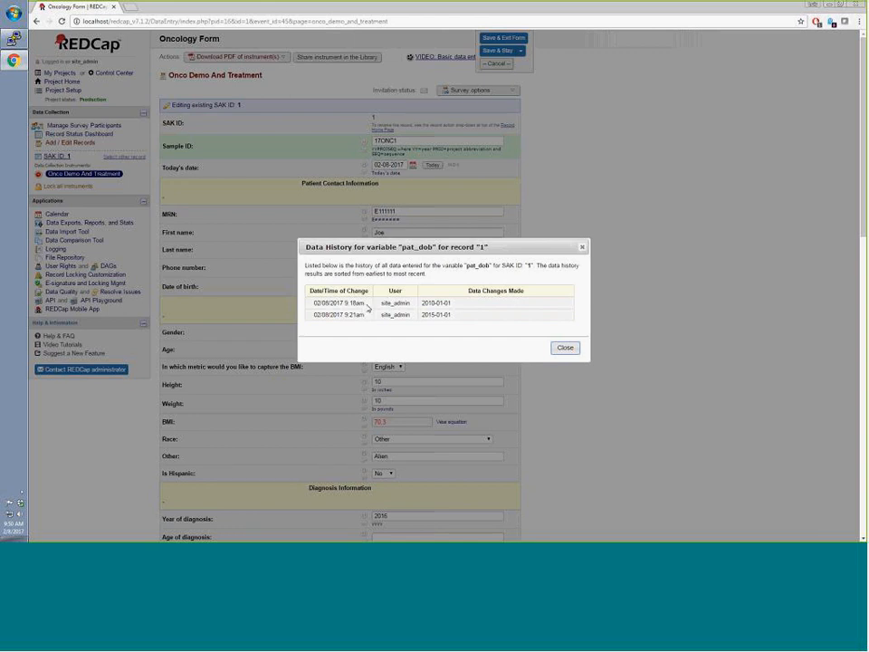
{"action": "triple_click", "coordinate": [328, 305]}
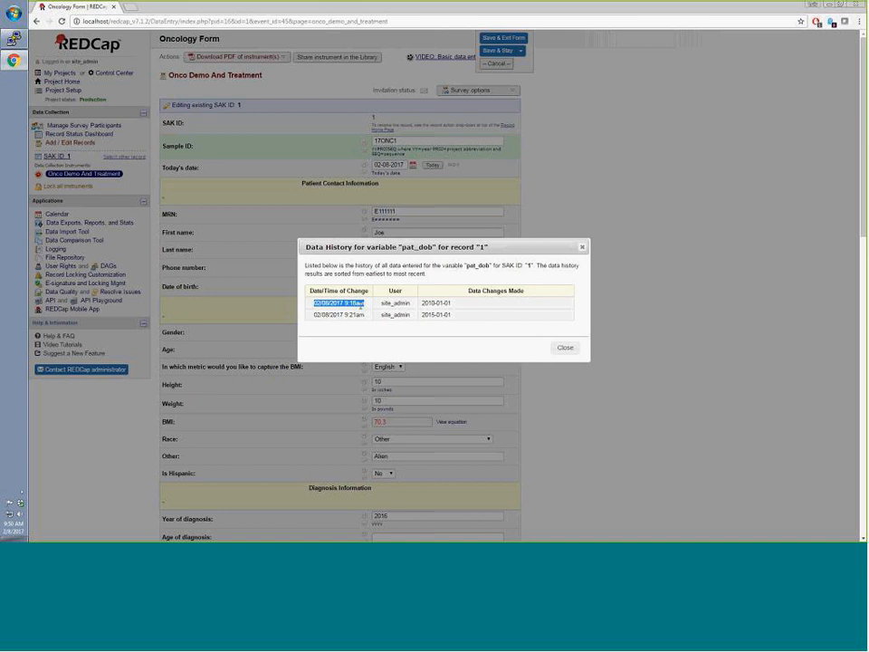
{"action": "triple_click", "coordinate": [435, 303]}
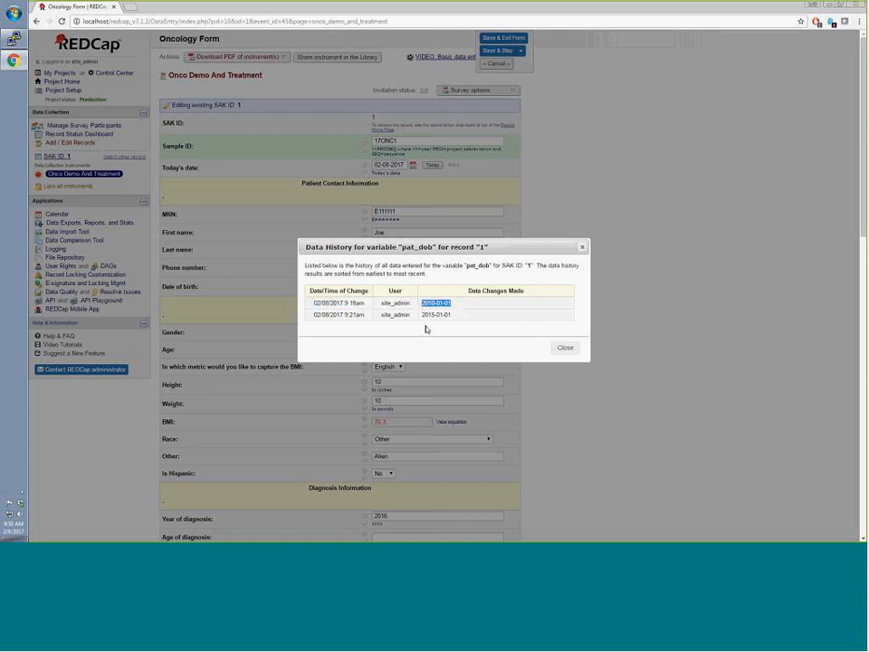
{"action": "triple_click", "coordinate": [362, 315]}
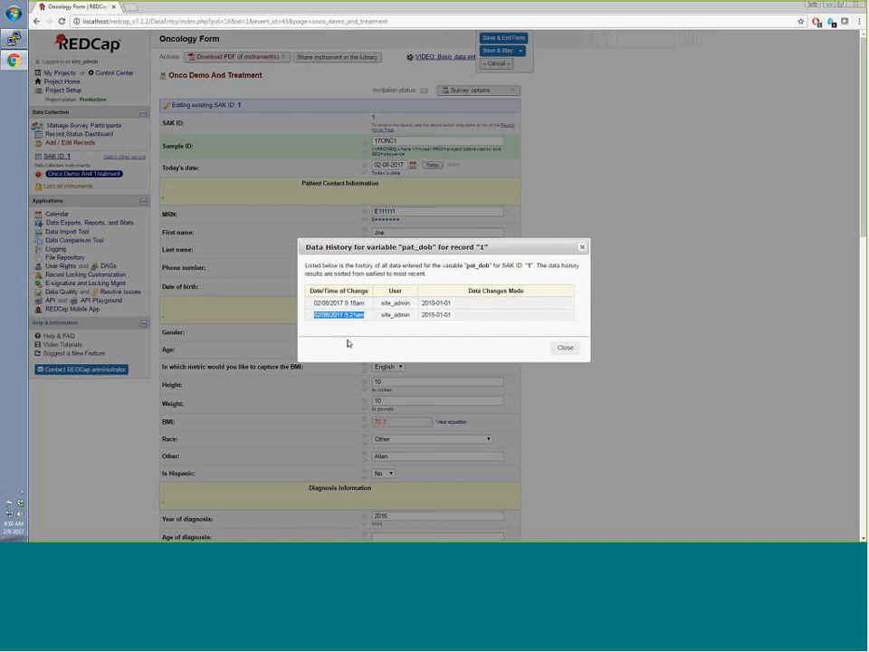
{"action": "triple_click", "coordinate": [436, 316]}
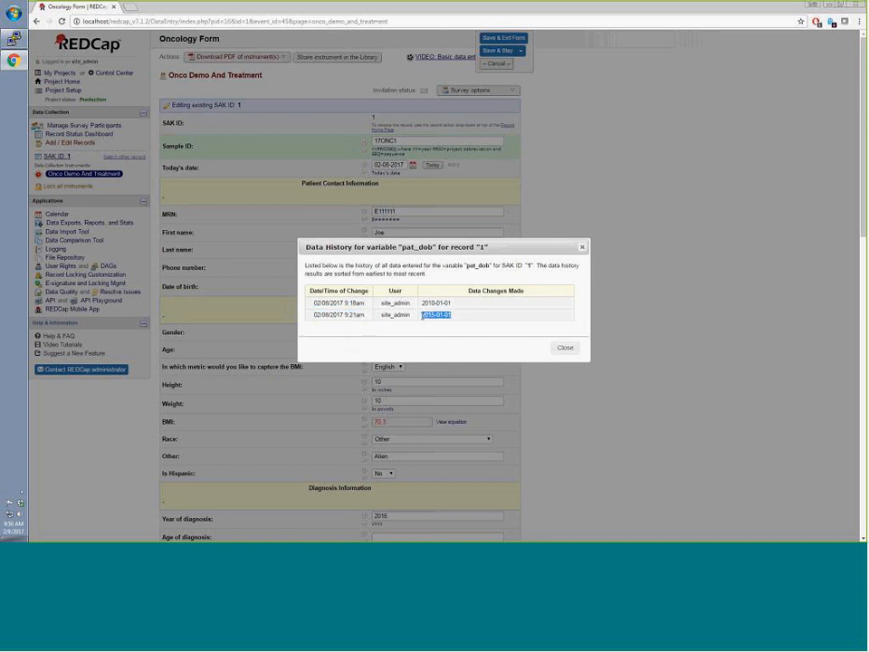
{"action": "left_click", "coordinate": [562, 349]}
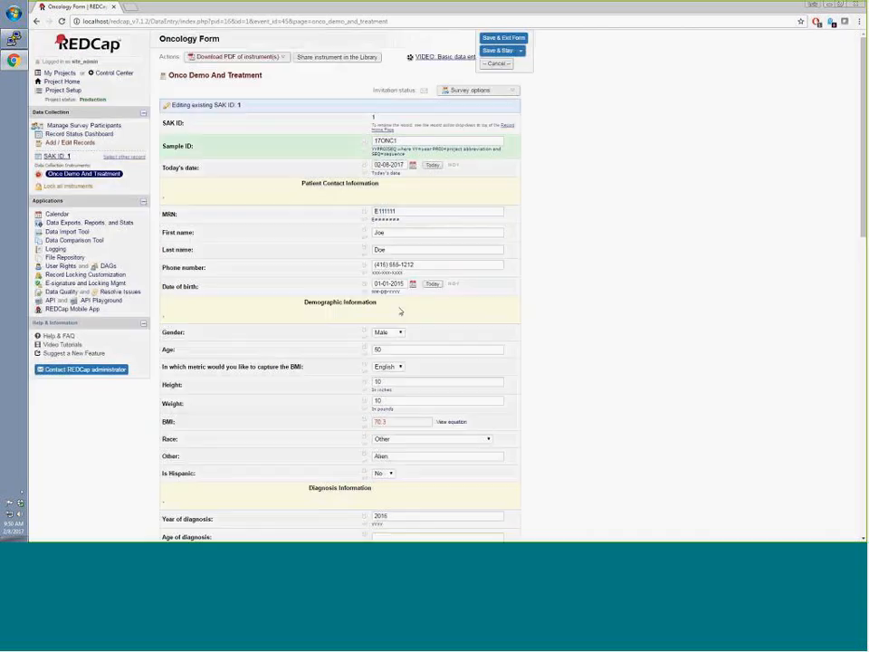
Replace the patient's date of birth with a new date and save the record while staying on the form.
{"action": "left_click_drag", "start_coordinate": [404, 285], "coordinate": [346, 283]}
{"action": "type", "text": "01"}
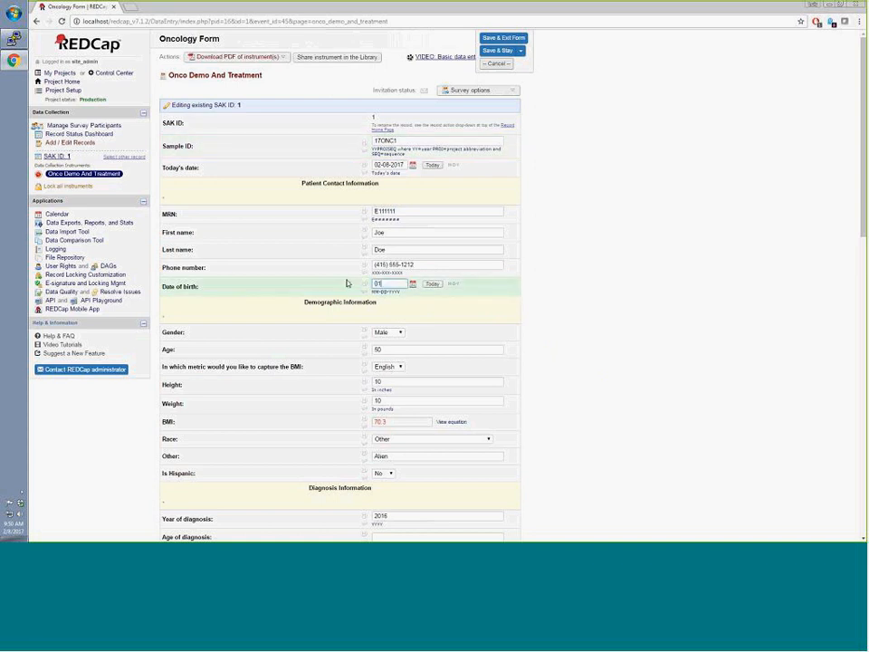
{"action": "type", "text": "-01-1901"}
{"action": "left_click", "coordinate": [503, 53]}
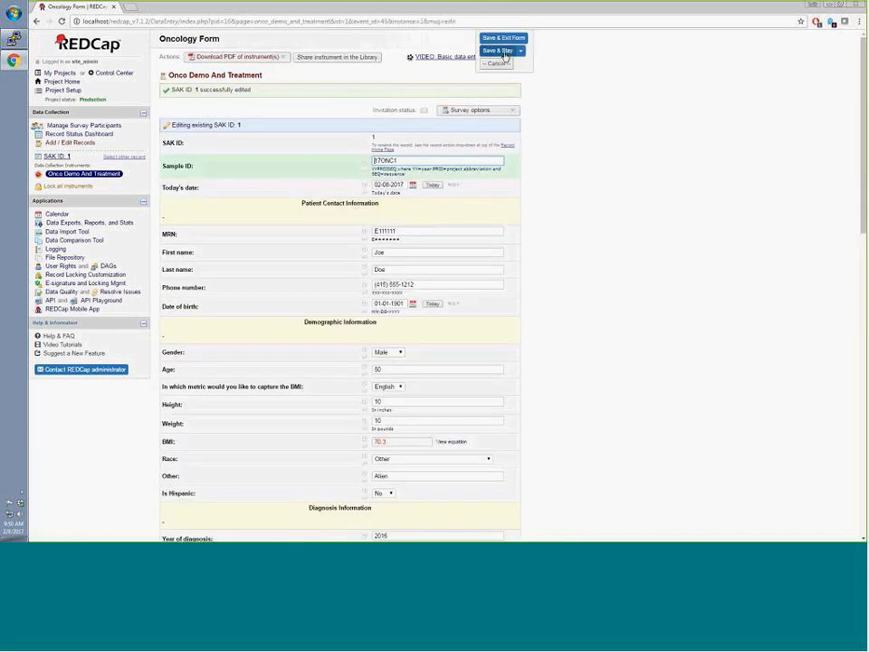
Check the date of birth field's data history again for the newest change and close the history.
{"action": "left_click", "coordinate": [366, 306]}
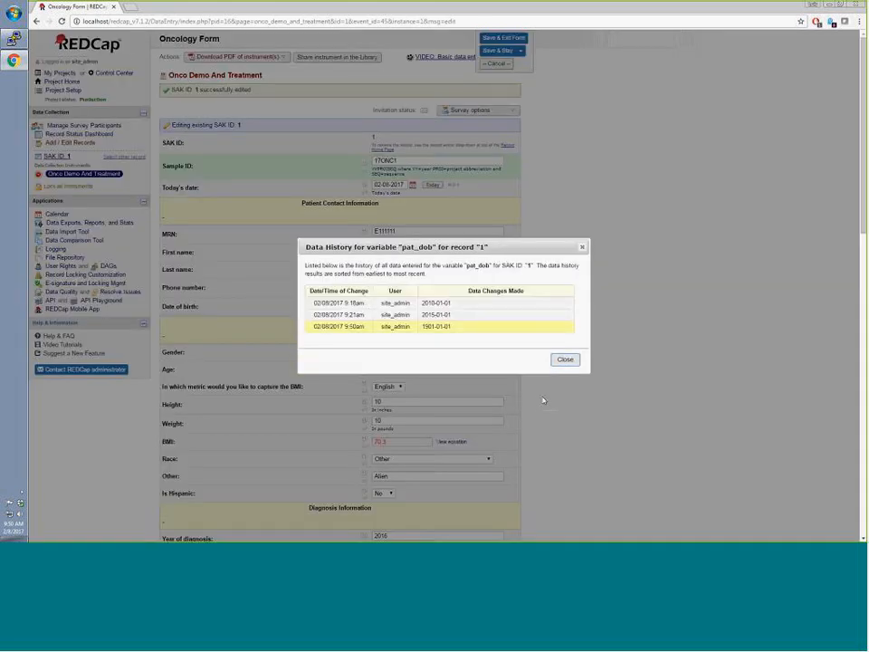
{"action": "left_click_drag", "start_coordinate": [365, 327], "coordinate": [312, 327]}
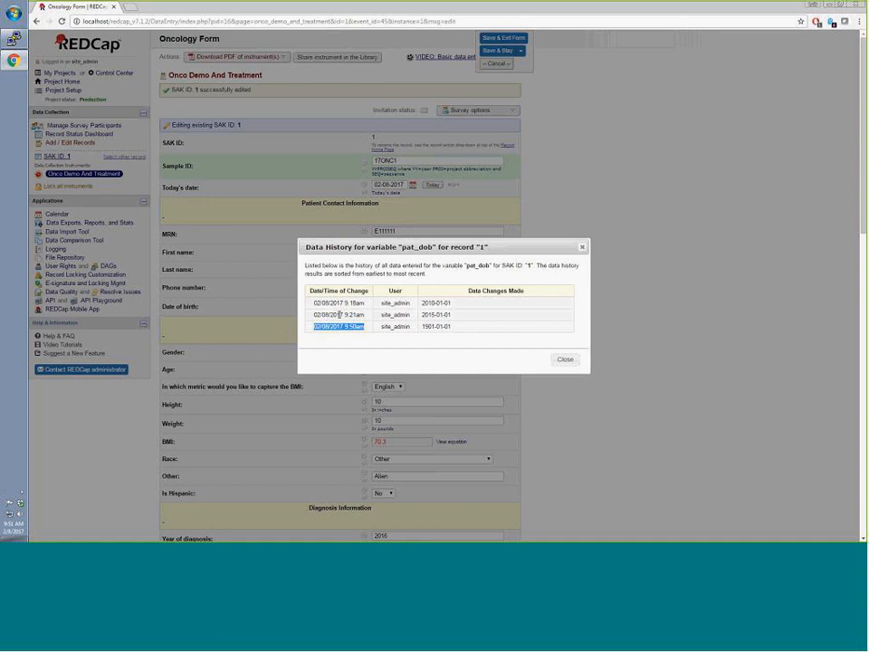
{"action": "left_click", "coordinate": [565, 360]}
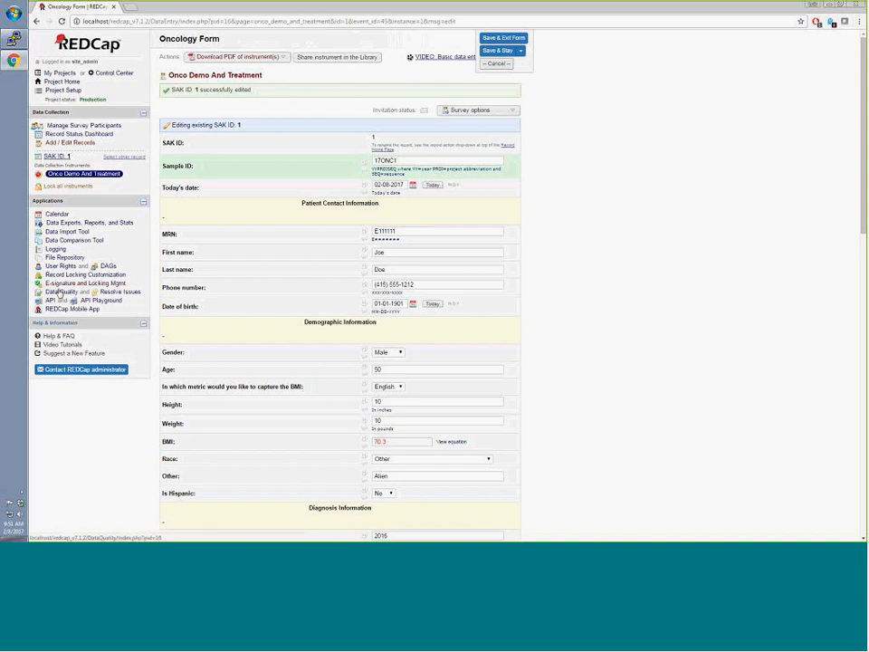
Open the project's Logging page and filter the logged events to record 1.
{"action": "left_click", "coordinate": [57, 250]}
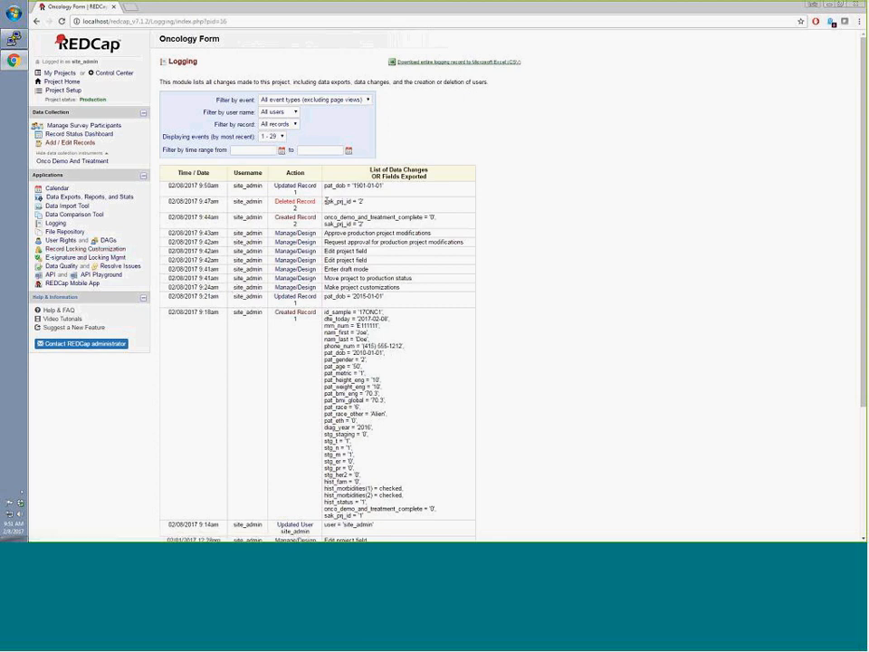
{"action": "left_click", "coordinate": [271, 136]}
{"action": "left_click", "coordinate": [279, 124]}
{"action": "left_click", "coordinate": [271, 139]}
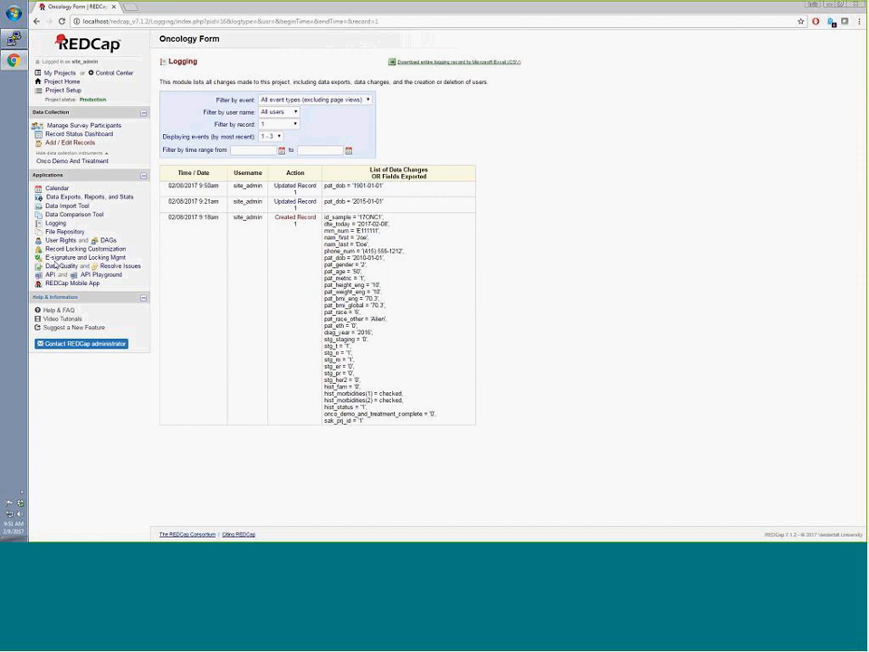
Reopen record 1's Onco Demo And Treatment form, view the Data Resolution Workflow for the date of birth field, and close it.
{"action": "left_click", "coordinate": [83, 143]}
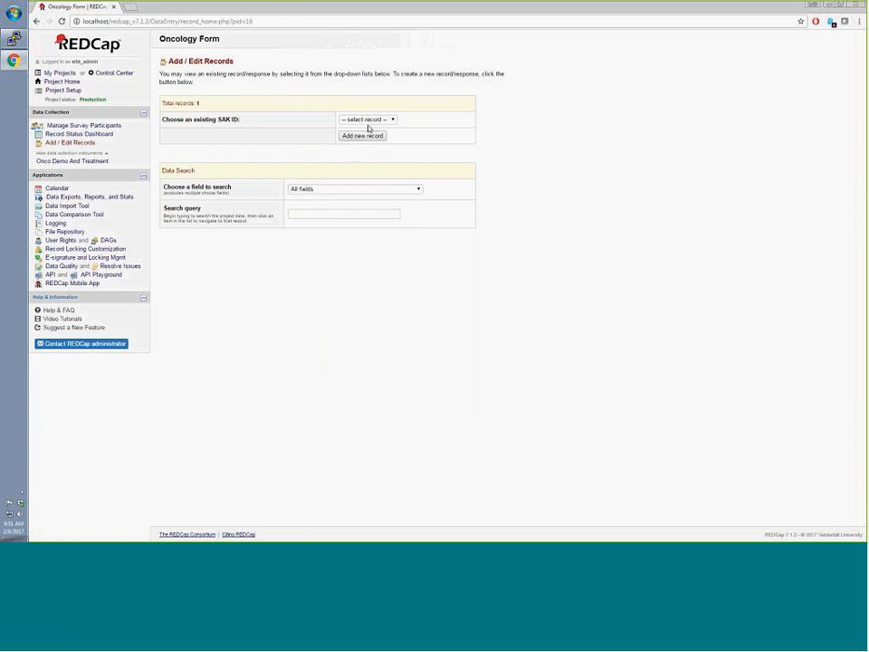
{"action": "left_click", "coordinate": [370, 123]}
{"action": "left_click", "coordinate": [367, 136]}
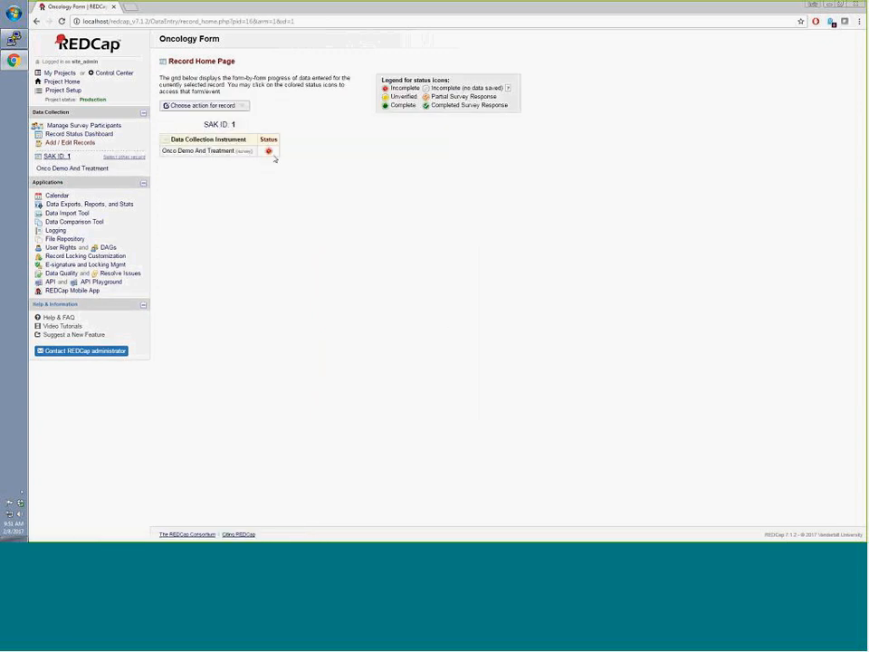
{"action": "left_click", "coordinate": [268, 152]}
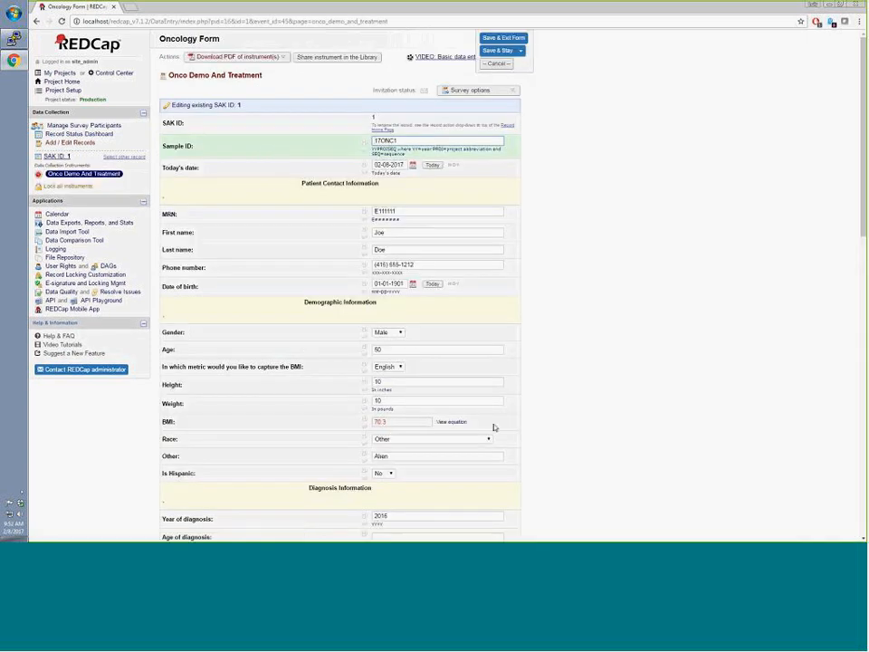
{"action": "left_click", "coordinate": [364, 295]}
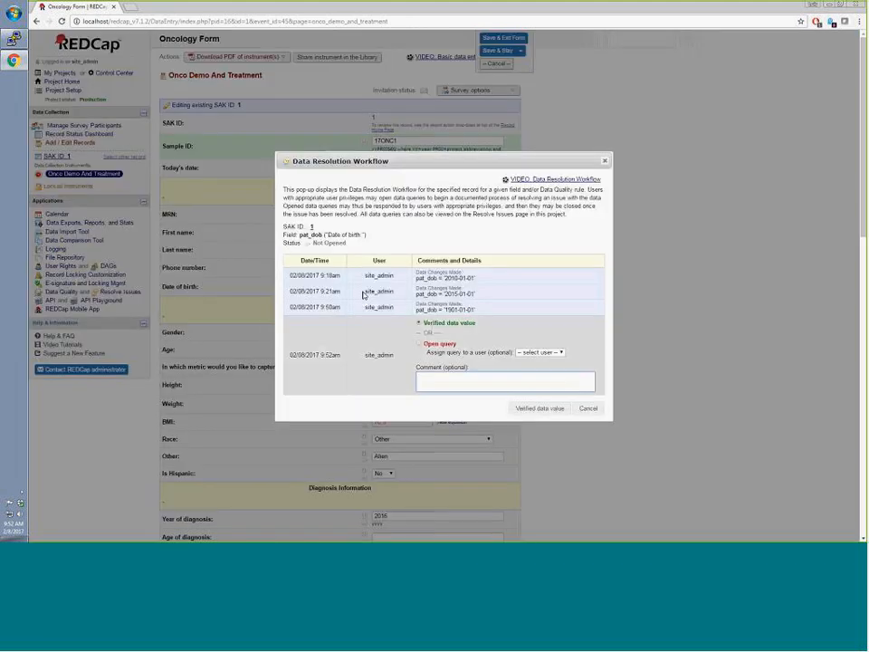
{"action": "left_click", "coordinate": [559, 409]}
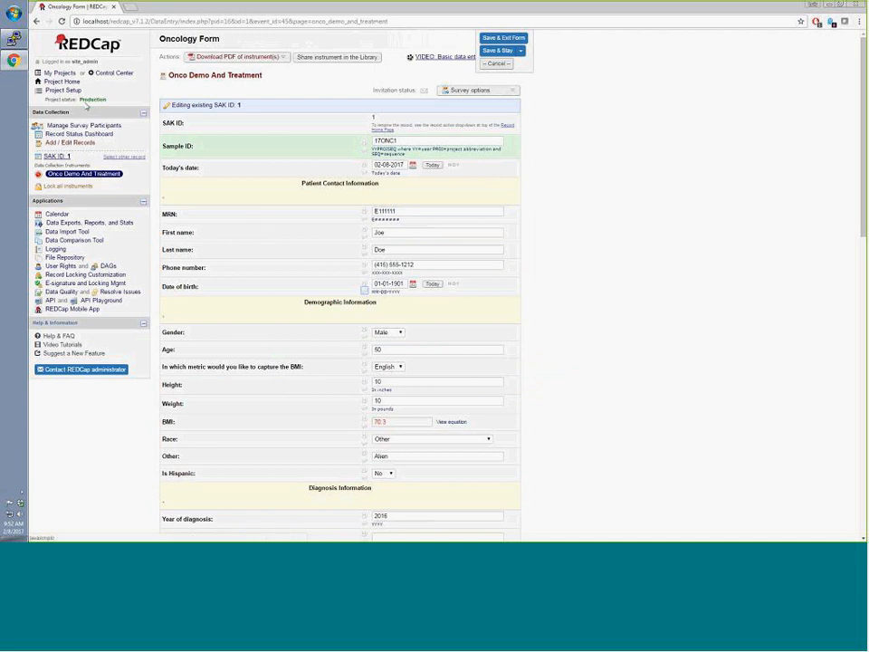
Move the Oncology Form project back to development status from the project's management options and confirm the move.
{"action": "left_click", "coordinate": [72, 90]}
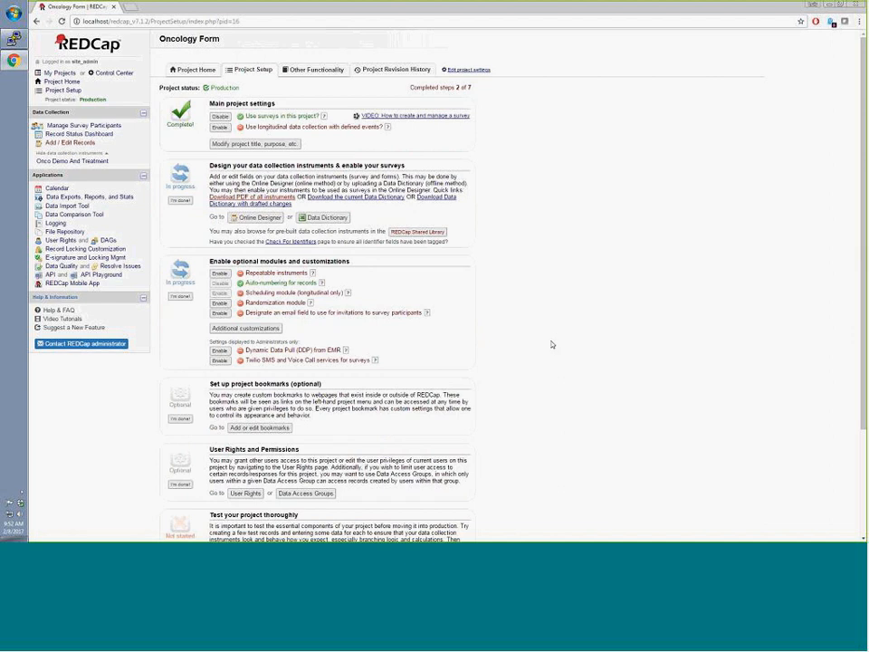
{"action": "scroll", "coordinate": [543, 349], "scroll_direction": "down", "scroll_amount": 2}
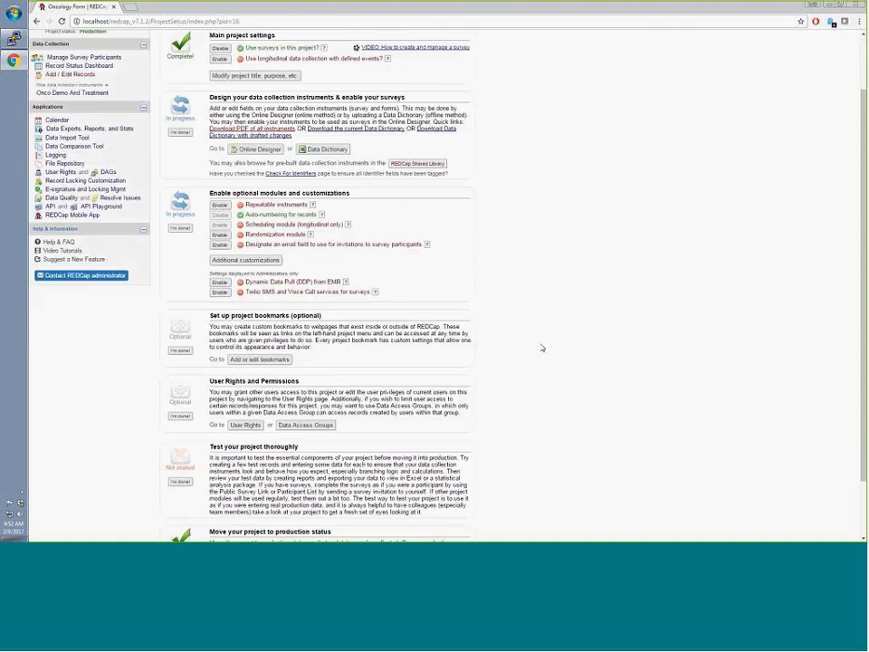
{"action": "scroll", "coordinate": [551, 388], "scroll_direction": "down", "scroll_amount": 1}
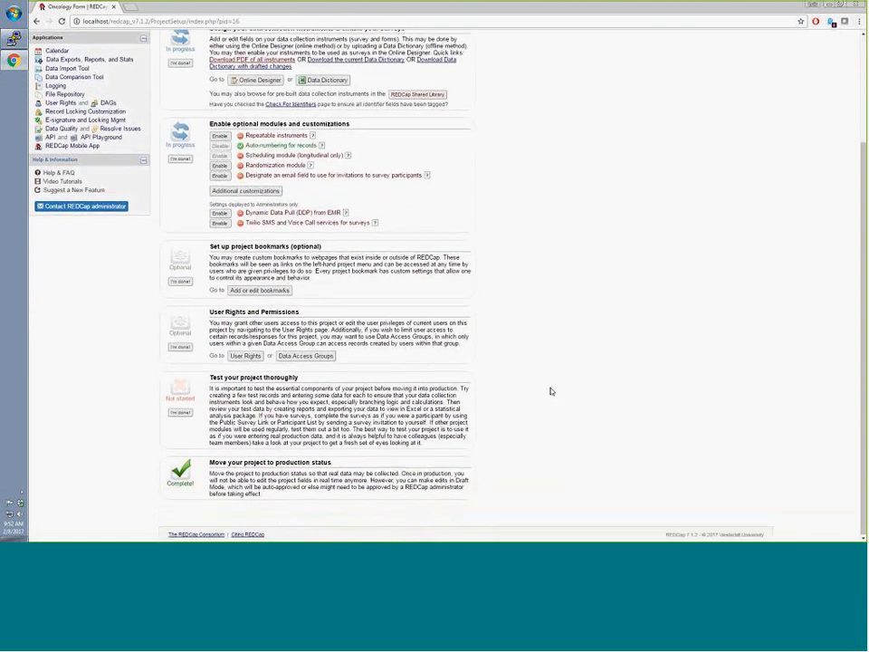
{"action": "scroll", "coordinate": [557, 376], "scroll_direction": "up", "scroll_amount": 2}
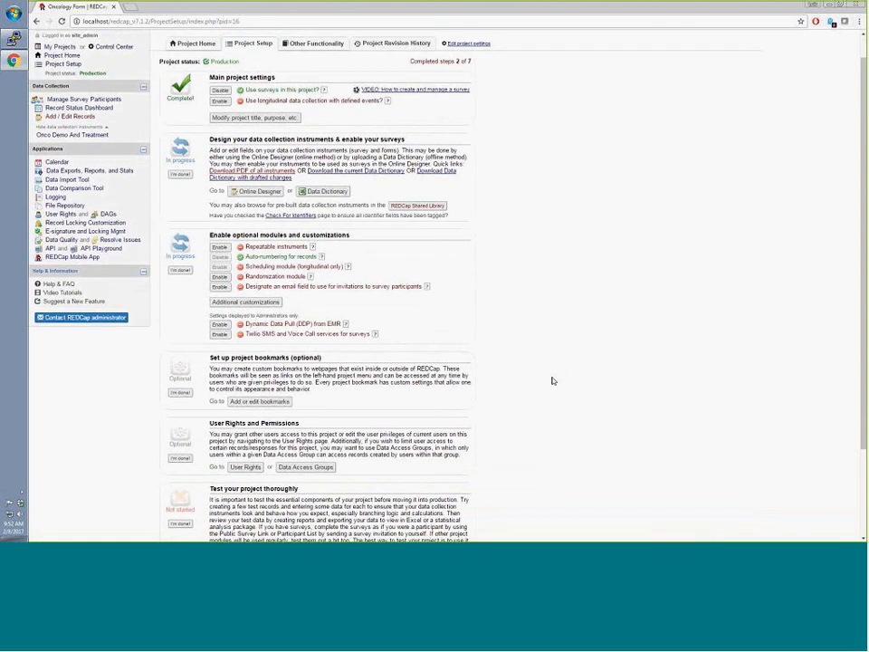
{"action": "left_click", "coordinate": [304, 43]}
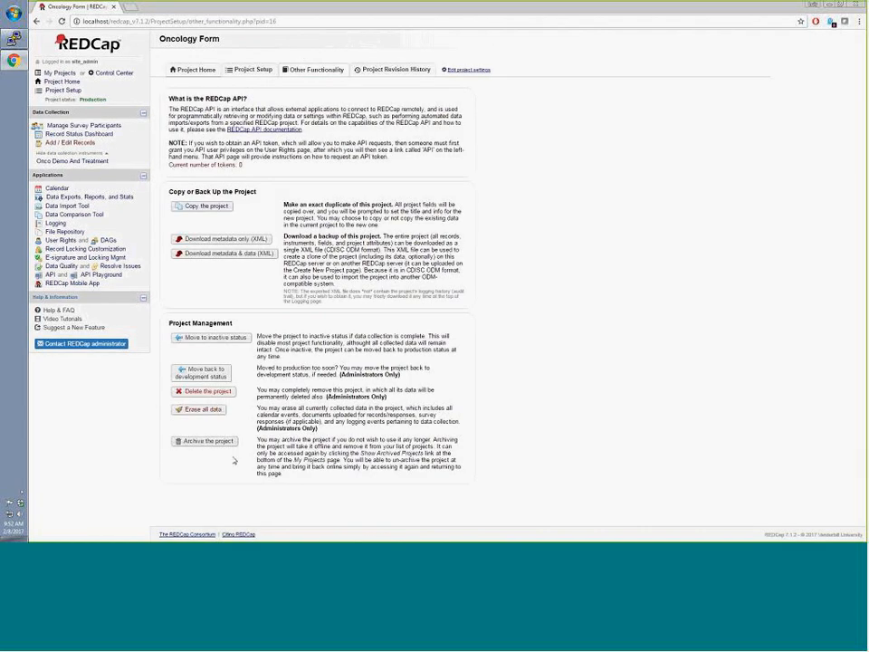
{"action": "left_click", "coordinate": [226, 374]}
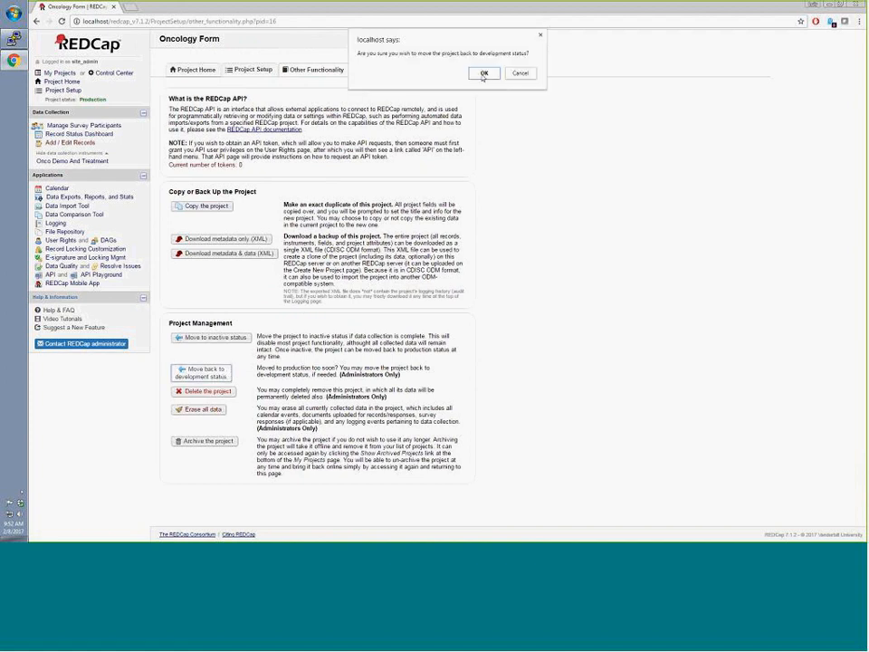
{"action": "left_click", "coordinate": [484, 73]}
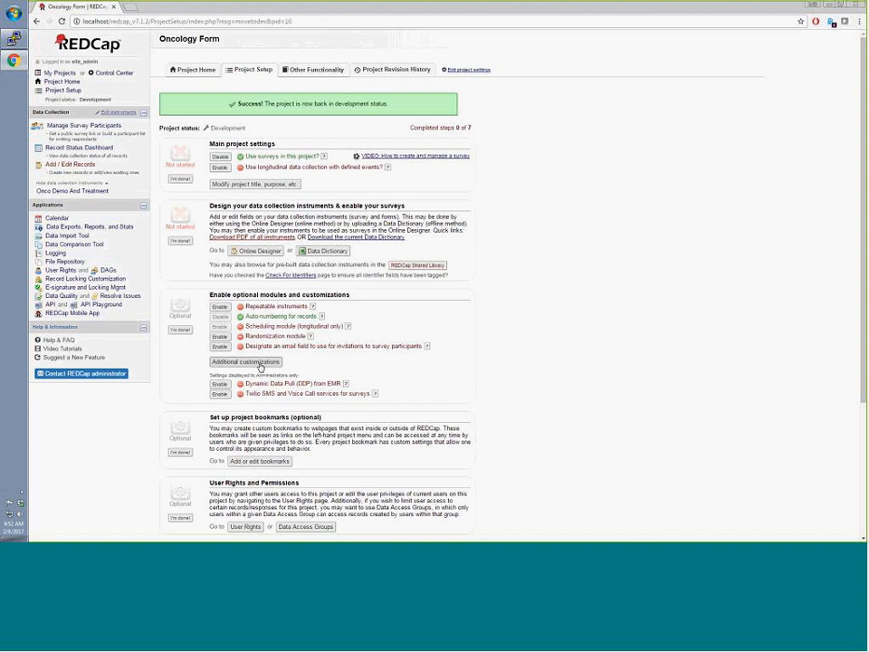
Keep Data Resolution Workflow as the enabled data query option in the project's additional customizations and save them.
{"action": "scroll", "coordinate": [219, 298], "scroll_direction": "down", "scroll_amount": 1}
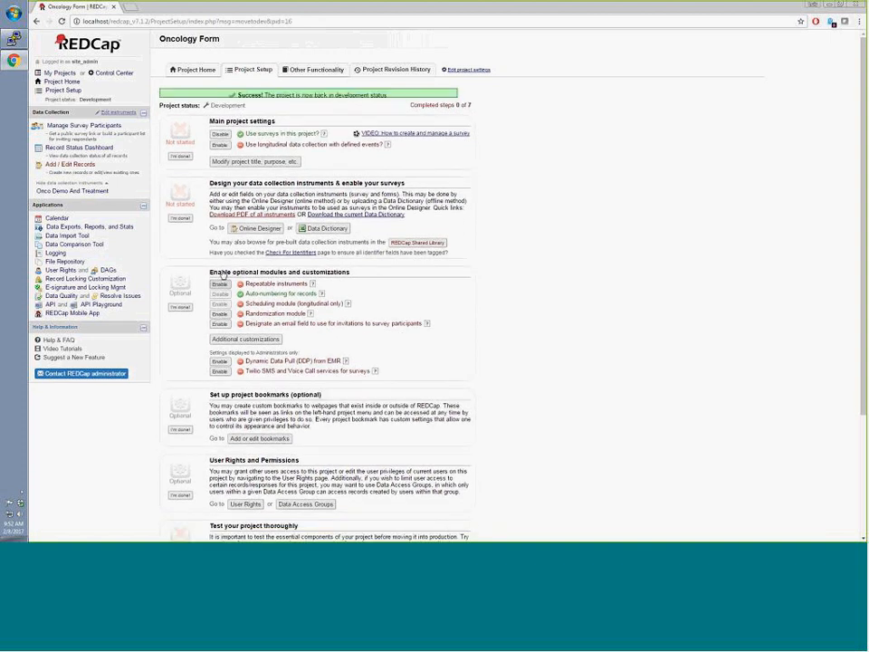
{"action": "left_click_drag", "start_coordinate": [210, 255], "coordinate": [350, 255]}
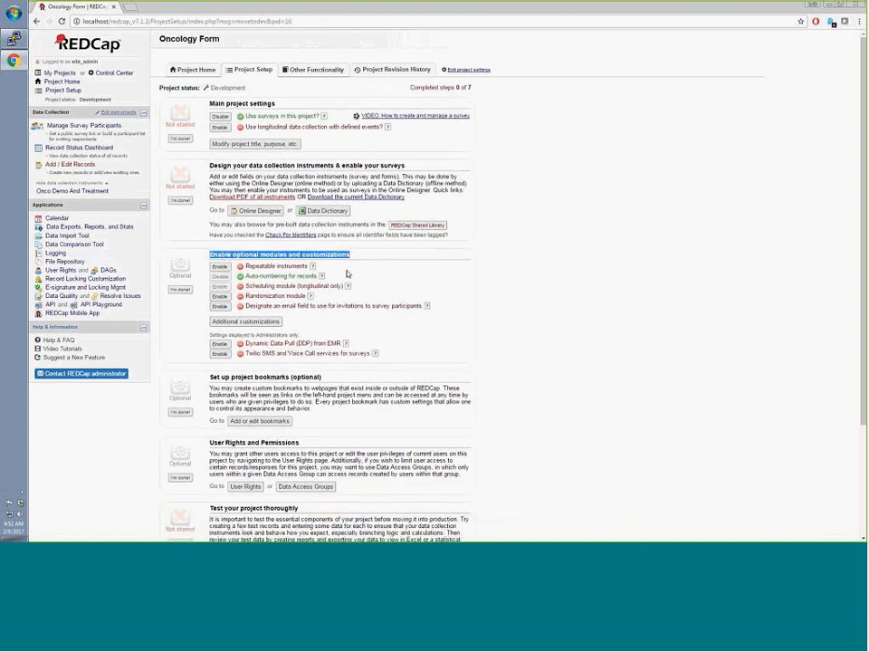
{"action": "left_click", "coordinate": [261, 326]}
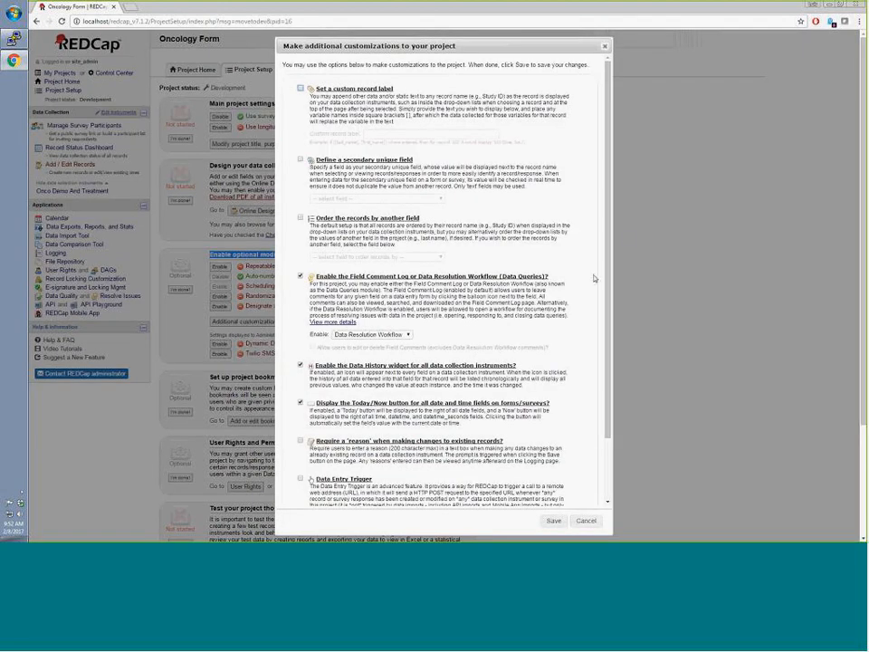
{"action": "scroll", "coordinate": [429, 204], "scroll_direction": "down", "scroll_amount": 2}
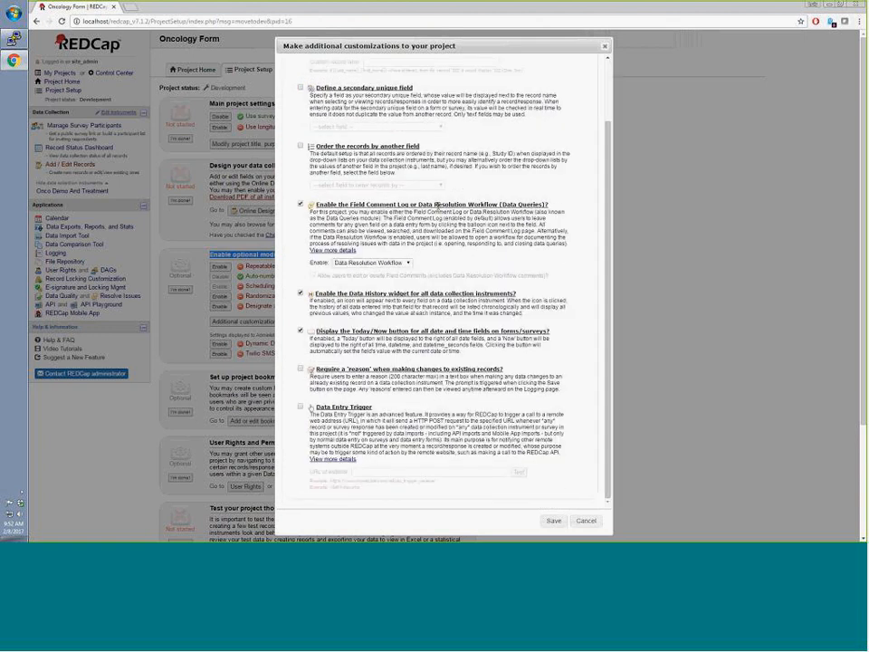
{"action": "left_click", "coordinate": [389, 263]}
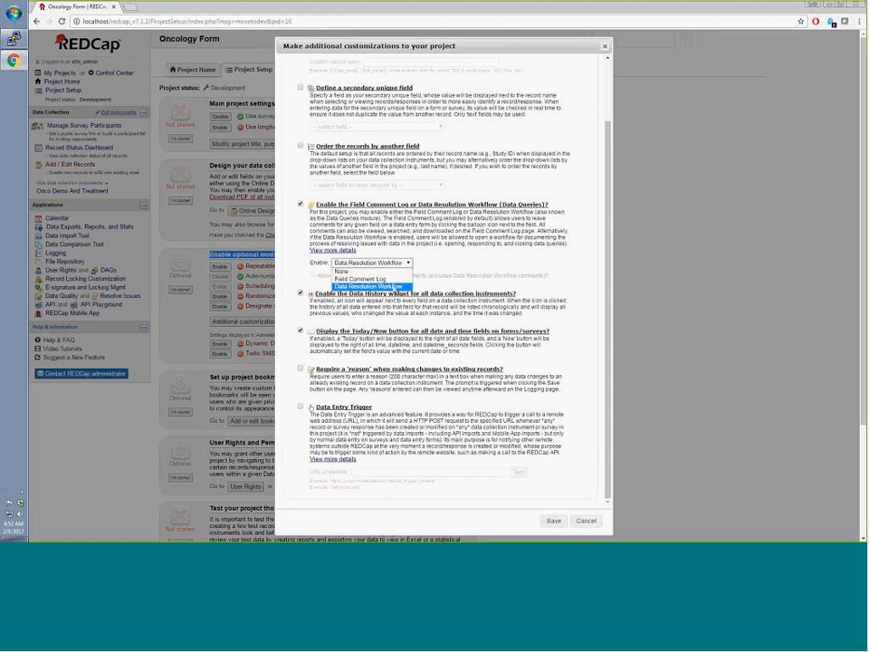
{"action": "left_click", "coordinate": [385, 286]}
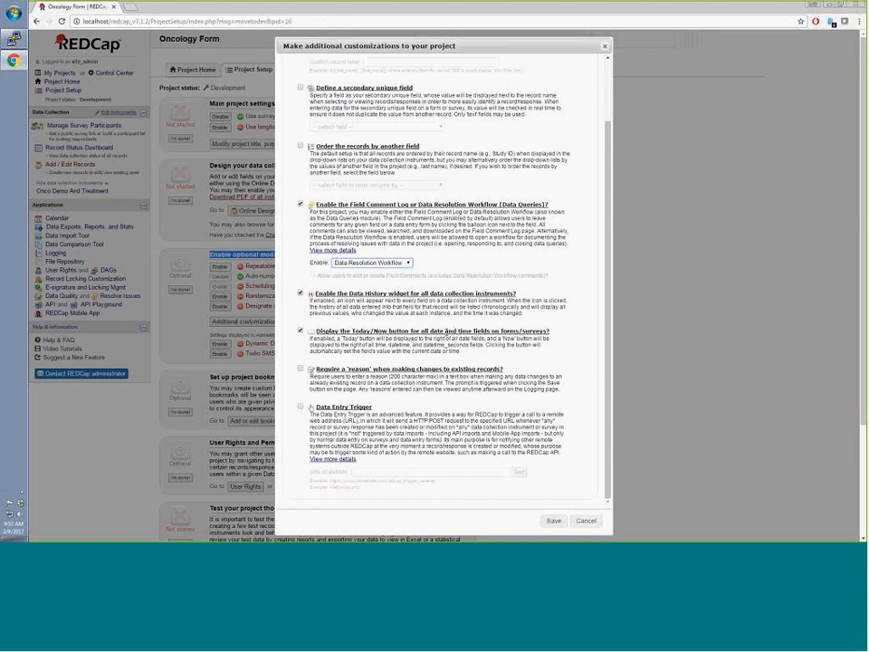
{"action": "left_click", "coordinate": [553, 522]}
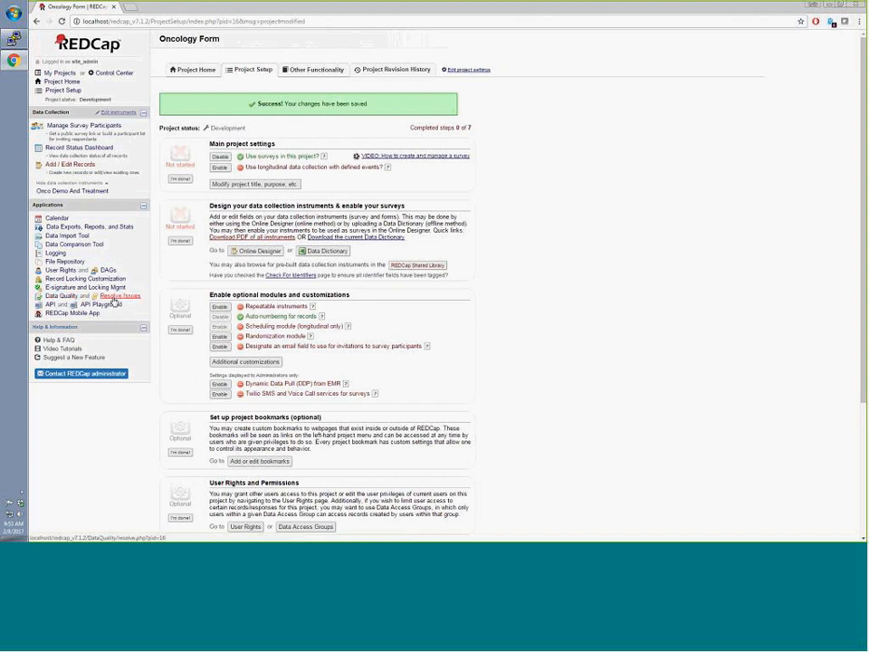
Open the Onco Demo And Treatment form of existing record 1 for editing.
{"action": "left_click", "coordinate": [82, 165]}
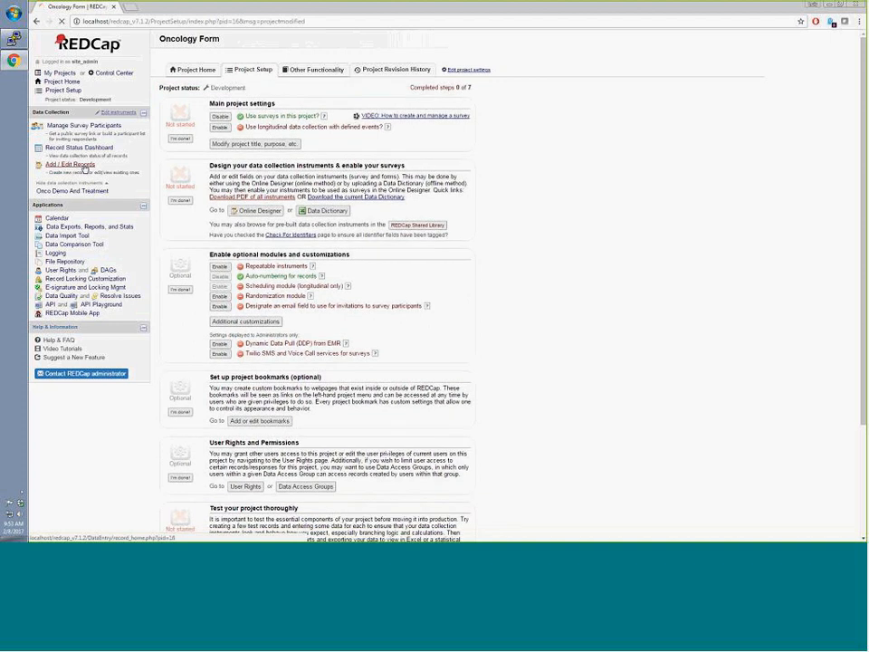
{"action": "left_click", "coordinate": [367, 119]}
{"action": "left_click", "coordinate": [362, 128]}
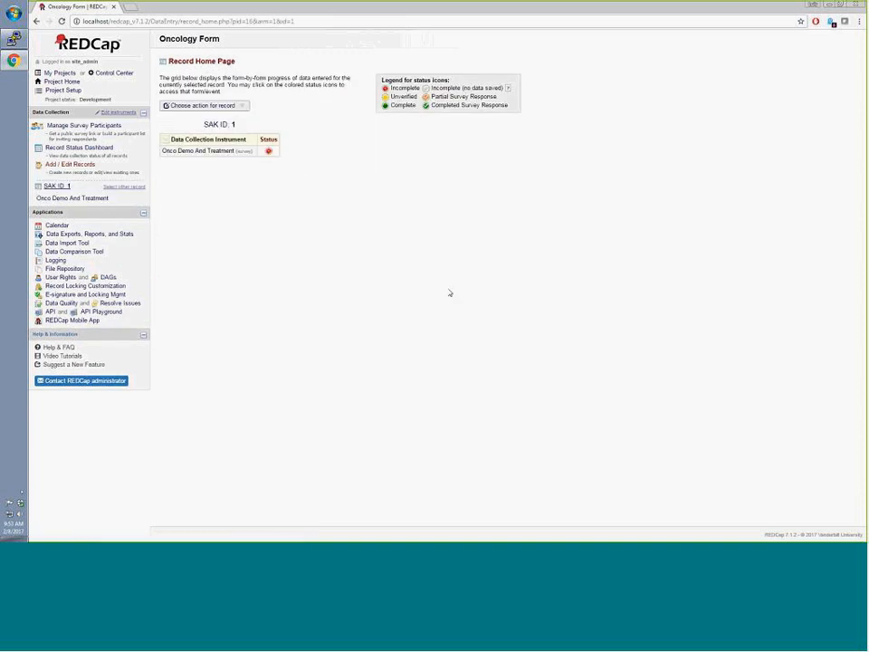
{"action": "left_click", "coordinate": [269, 151]}
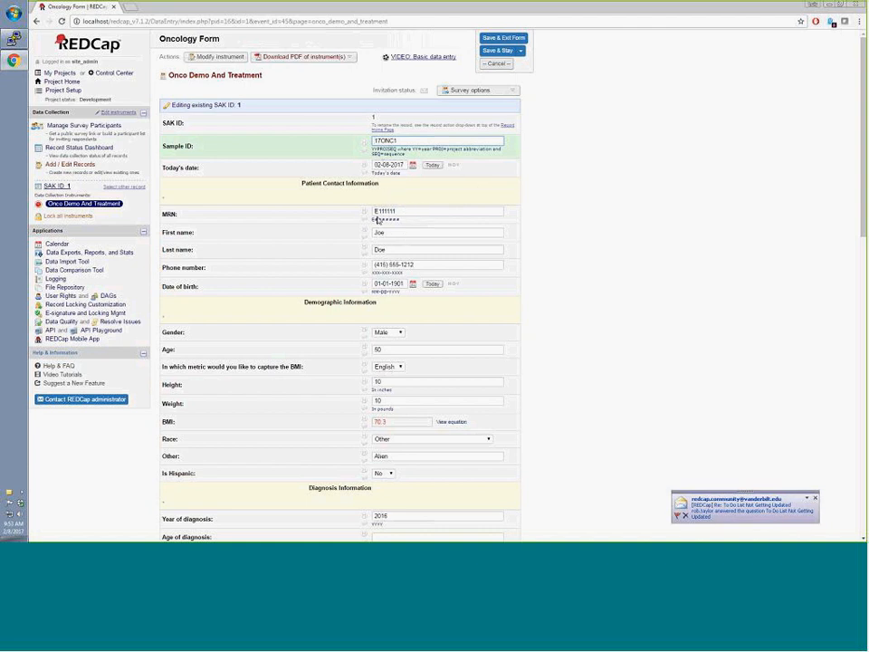
Calculate the age implied by the date of birth in Calculator by subtracting the birth year from 2017, and close Calculator.
{"action": "double_click", "coordinate": [398, 285]}
{"action": "left_click_drag", "start_coordinate": [384, 288], "coordinate": [367, 291]}
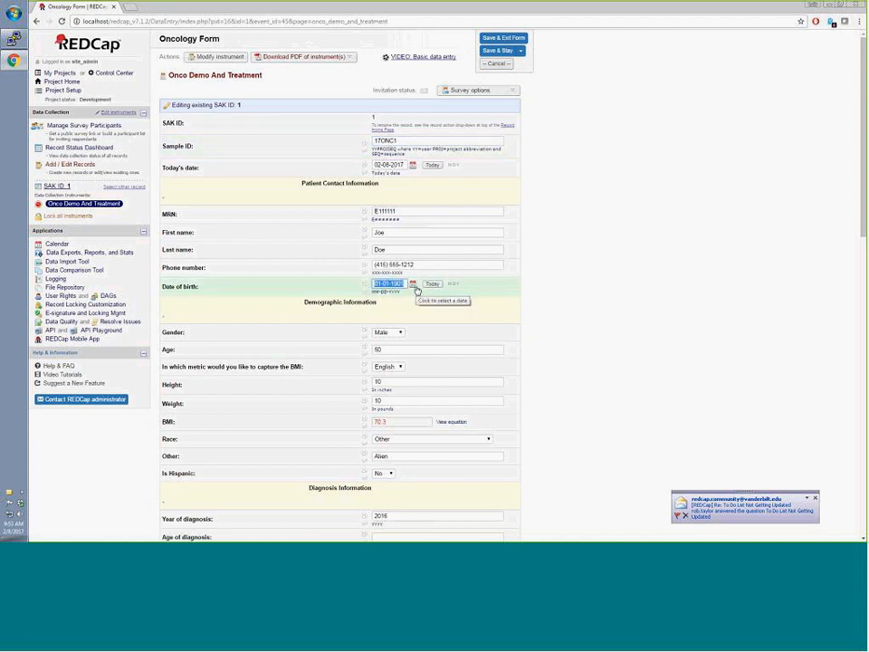
{"action": "key", "text": "XF86Calculator"}
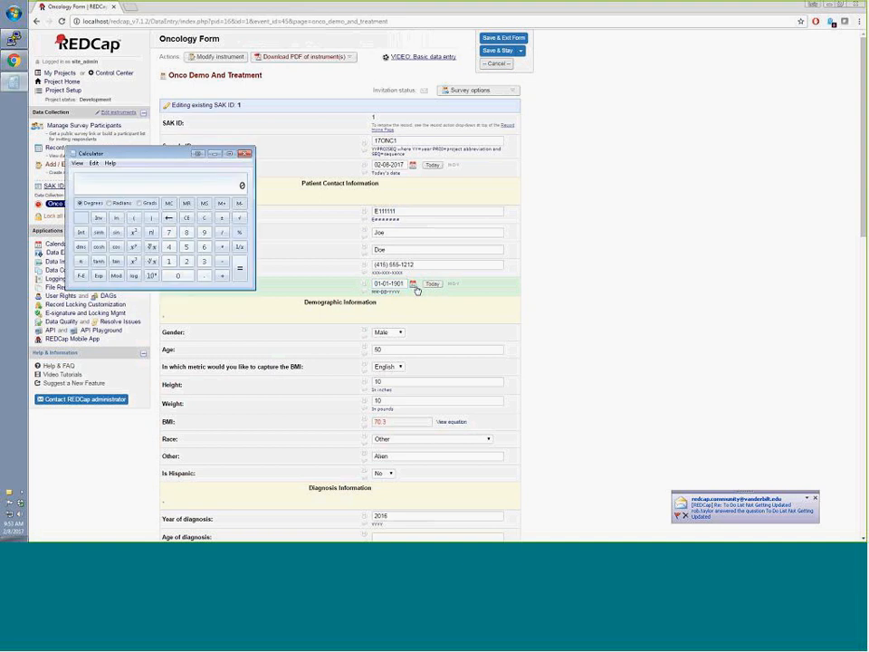
{"action": "type", "text": "2017-1901"}
{"action": "key", "text": "Return"}
{"action": "left_click", "coordinate": [244, 153]}
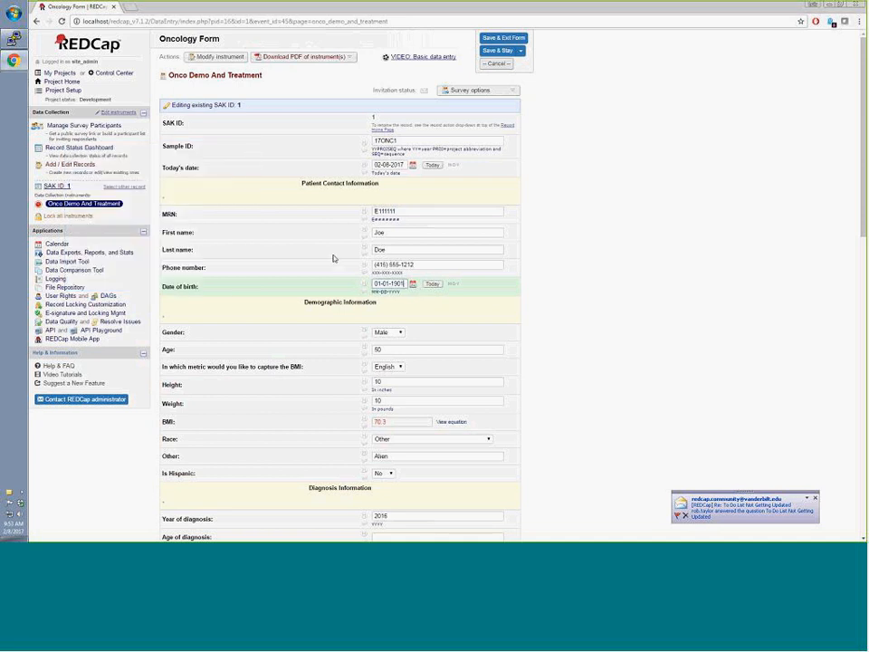
Open a data query on the date of birth field, without an assigned user, with the comment "Could you verify this value is correct?".
{"action": "left_click", "coordinate": [365, 296]}
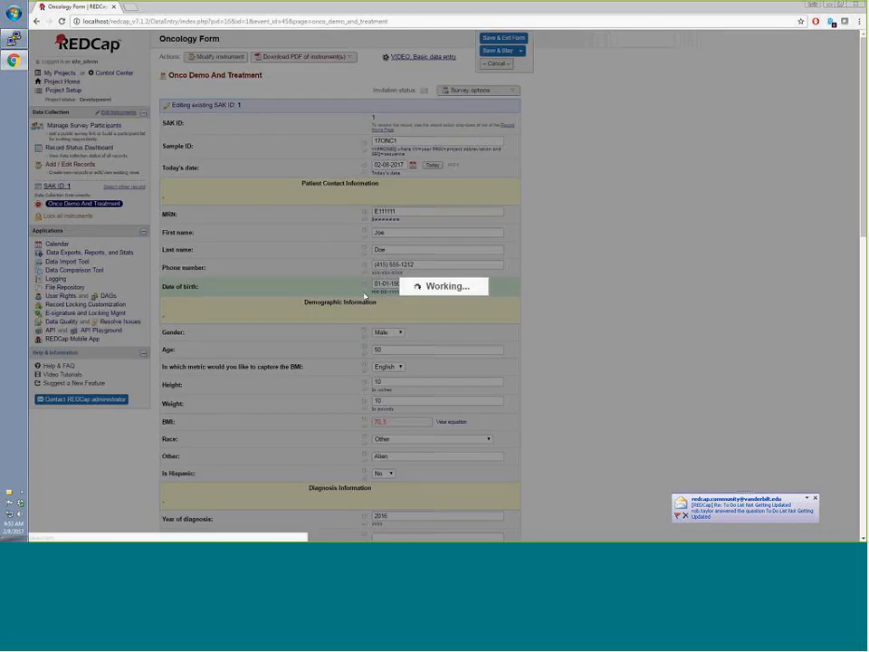
{"action": "left_click", "coordinate": [419, 344]}
{"action": "left_click", "coordinate": [538, 353]}
{"action": "left_click", "coordinate": [537, 355]}
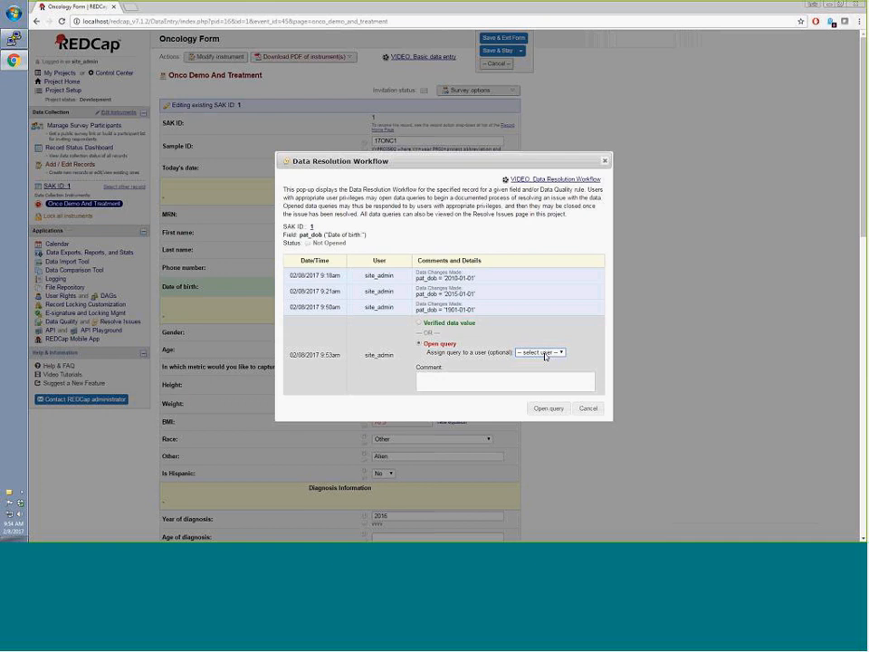
{"action": "left_click", "coordinate": [546, 354]}
{"action": "left_click", "coordinate": [546, 359]}
{"action": "left_click", "coordinate": [538, 379]}
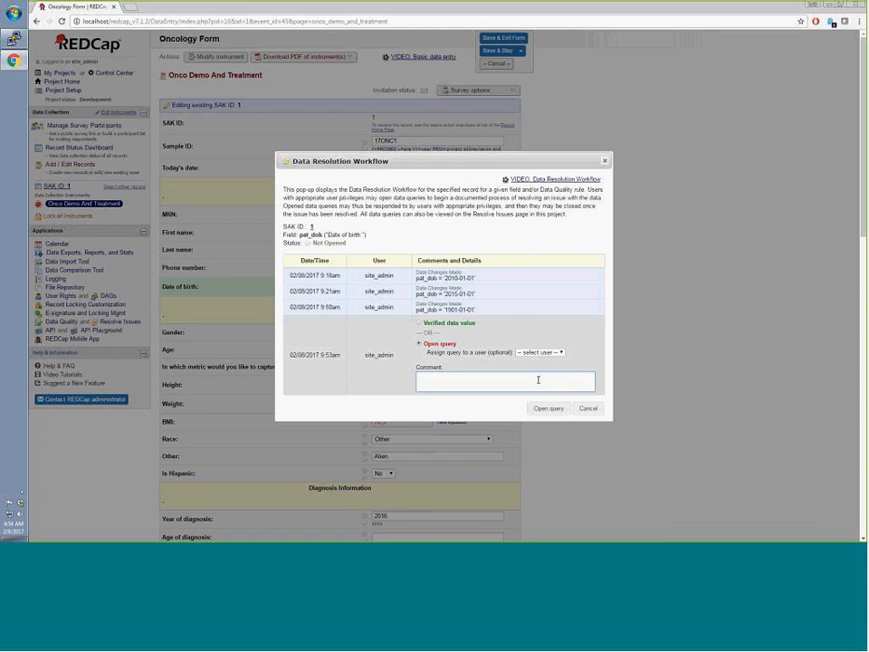
{"action": "type", "text": "Could you verify this value is correct?"}
{"action": "left_click", "coordinate": [549, 408]}
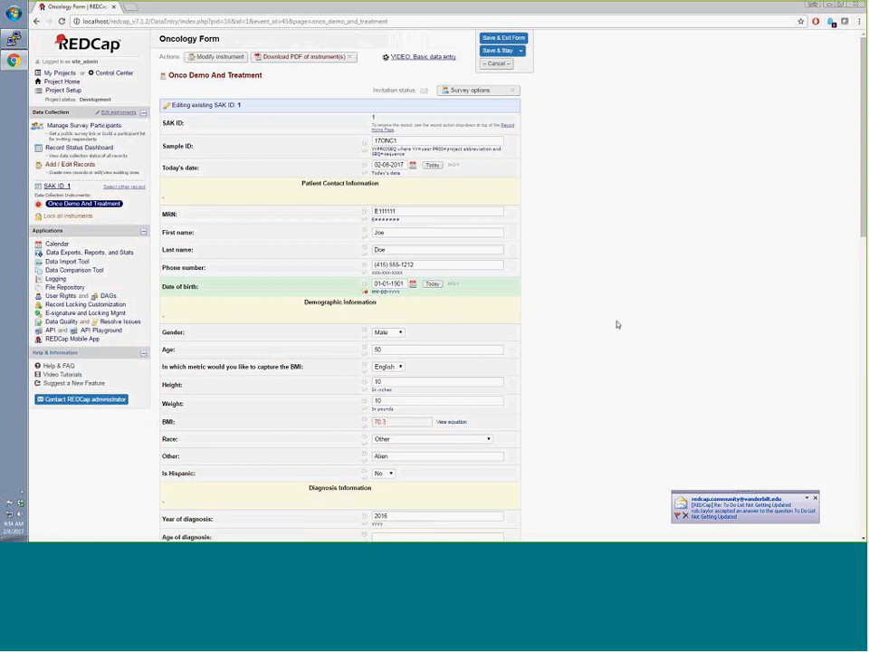
Review the date of birth query's status, action and timestamp in its Data Resolution Workflow, and close it without responding.
{"action": "left_click", "coordinate": [365, 292]}
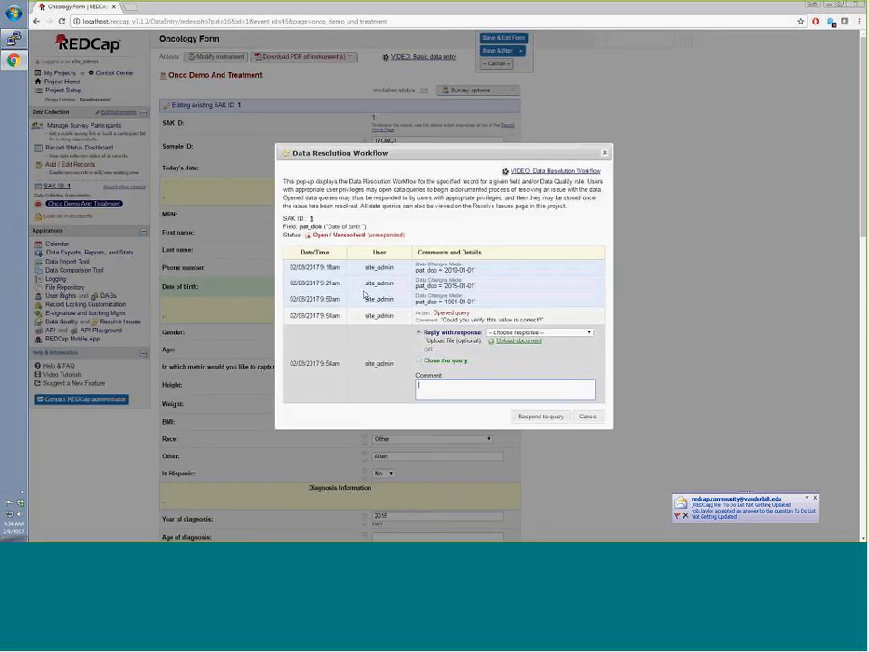
{"action": "left_click_drag", "start_coordinate": [289, 316], "coordinate": [343, 317]}
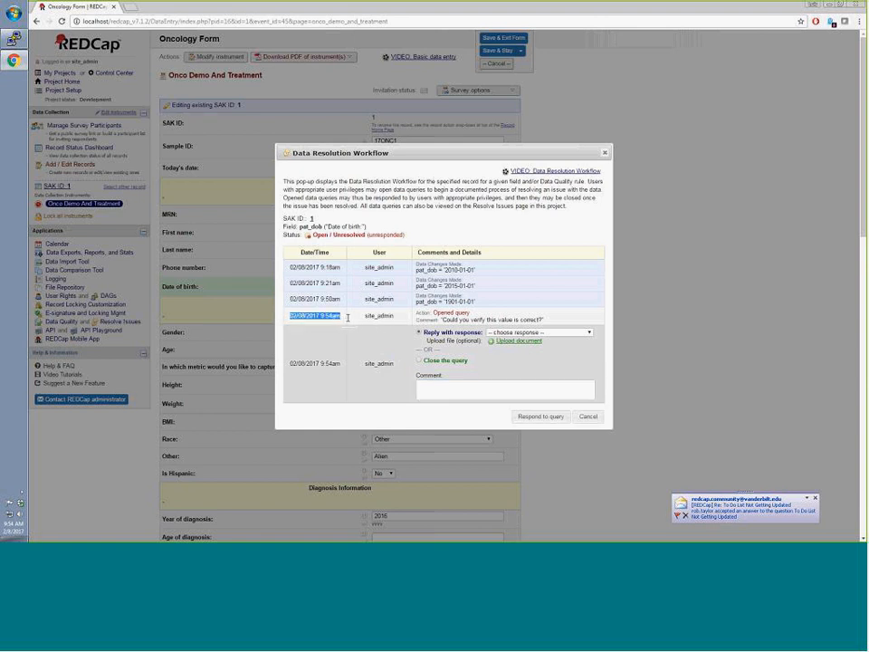
{"action": "left_click_drag", "start_coordinate": [310, 238], "coordinate": [370, 239]}
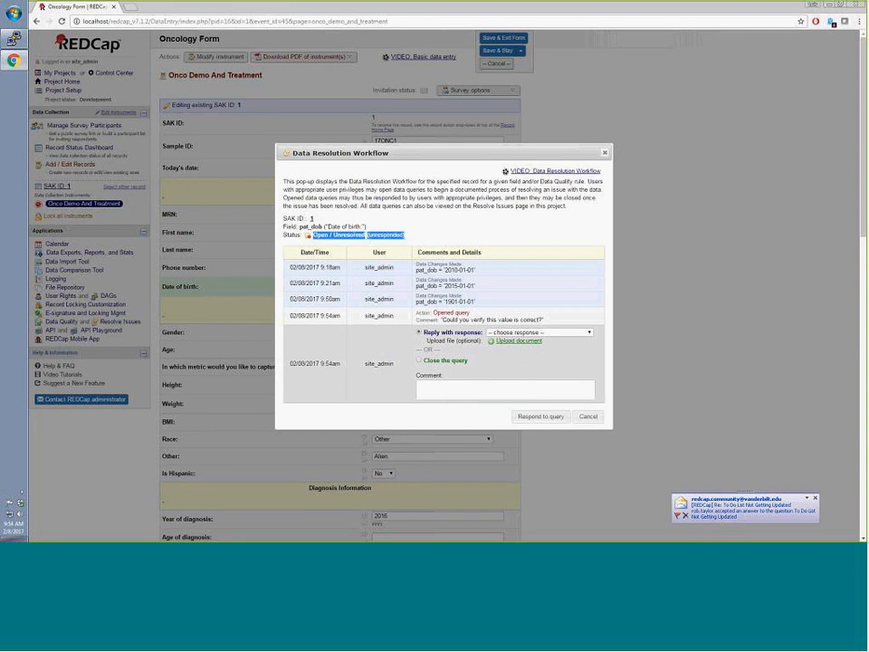
{"action": "left_click_drag", "start_coordinate": [472, 312], "coordinate": [434, 311]}
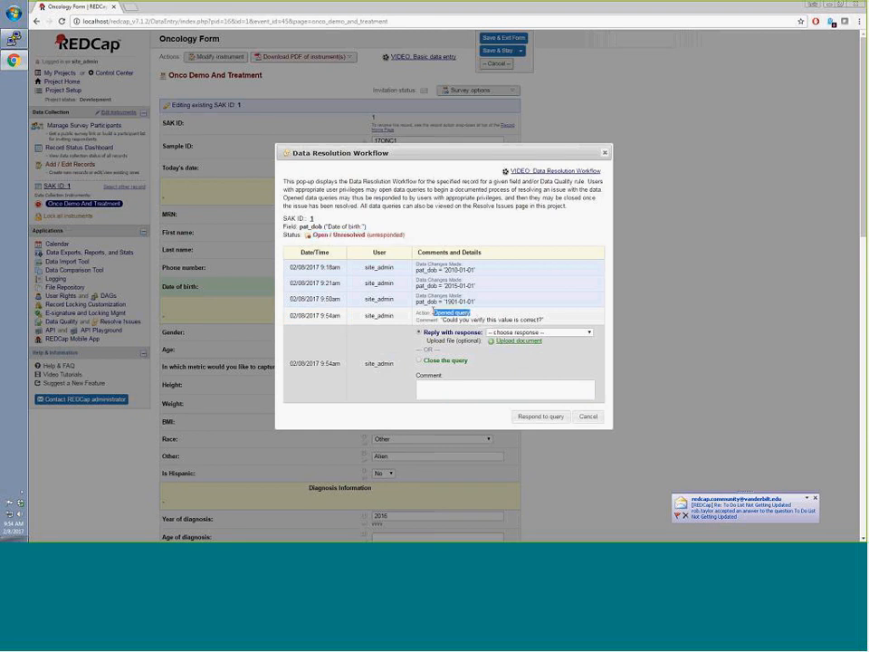
{"action": "left_click_drag", "start_coordinate": [344, 315], "coordinate": [289, 314]}
{"action": "left_click", "coordinate": [590, 417]}
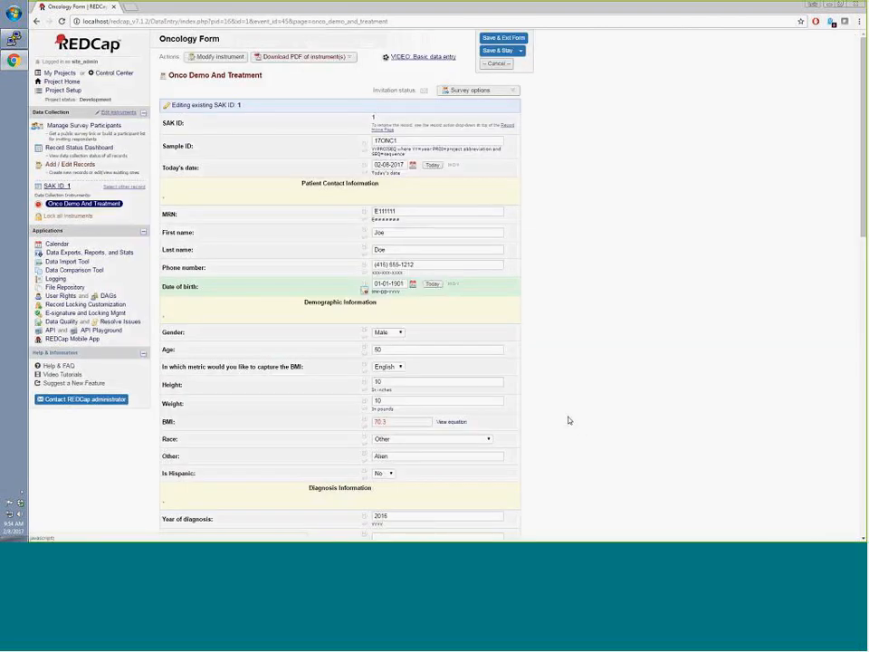
Open a data query on the Age field with the comment "Could you verify this value, the DOB and age do not make sense?".
{"action": "scroll", "coordinate": [571, 418], "scroll_direction": "down", "scroll_amount": 3}
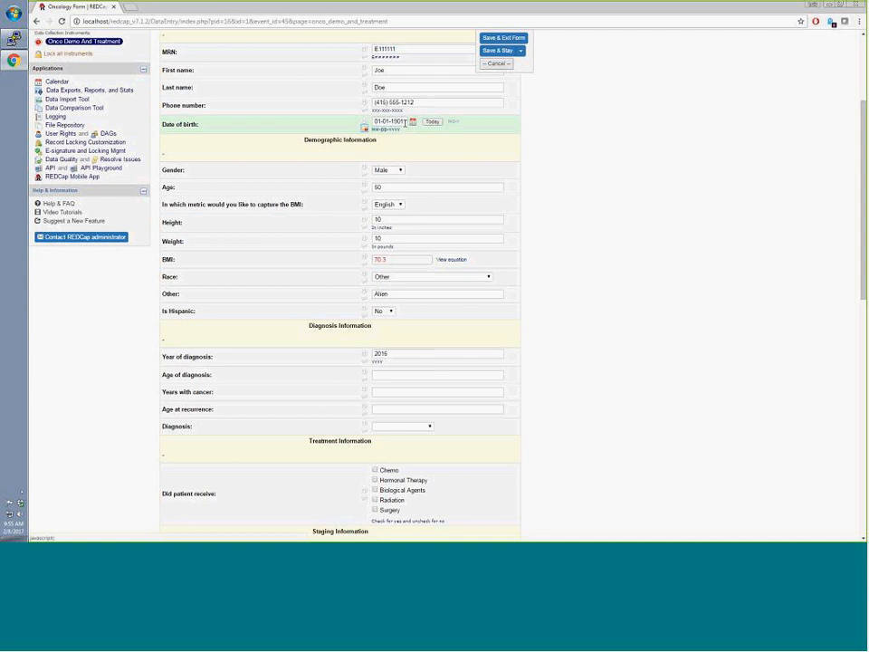
{"action": "double_click", "coordinate": [380, 187]}
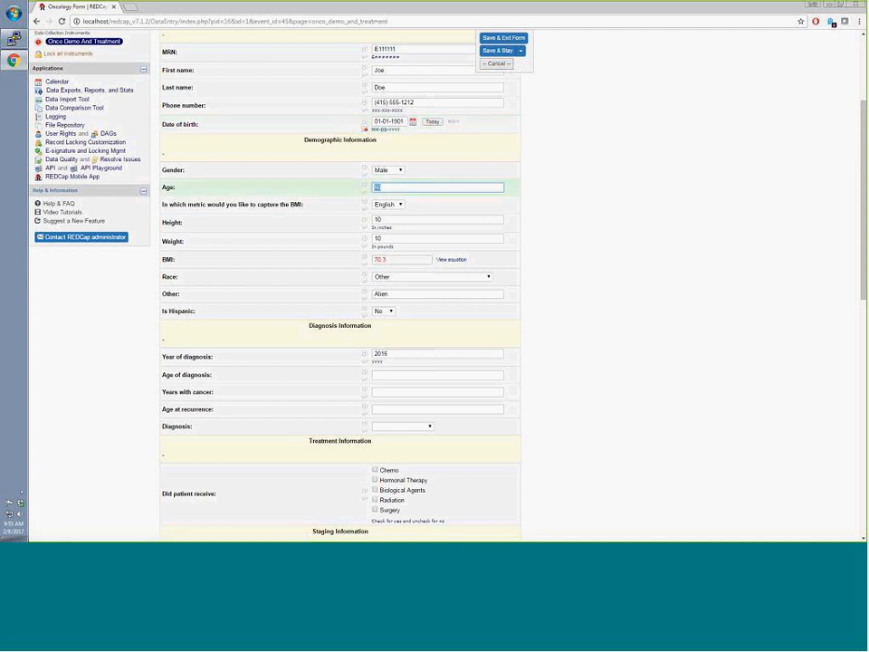
{"action": "left_click", "coordinate": [364, 194]}
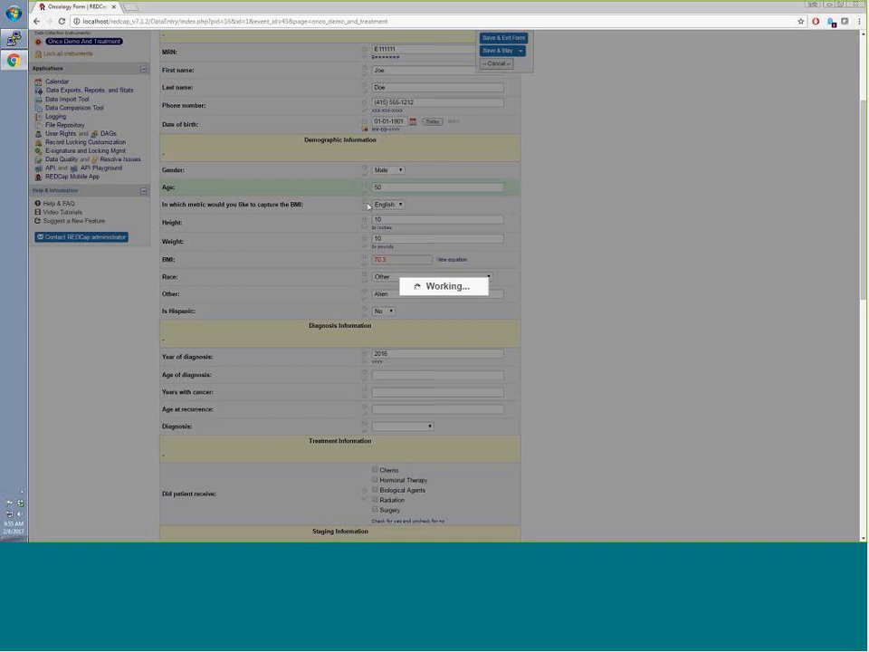
{"action": "left_click", "coordinate": [419, 328]}
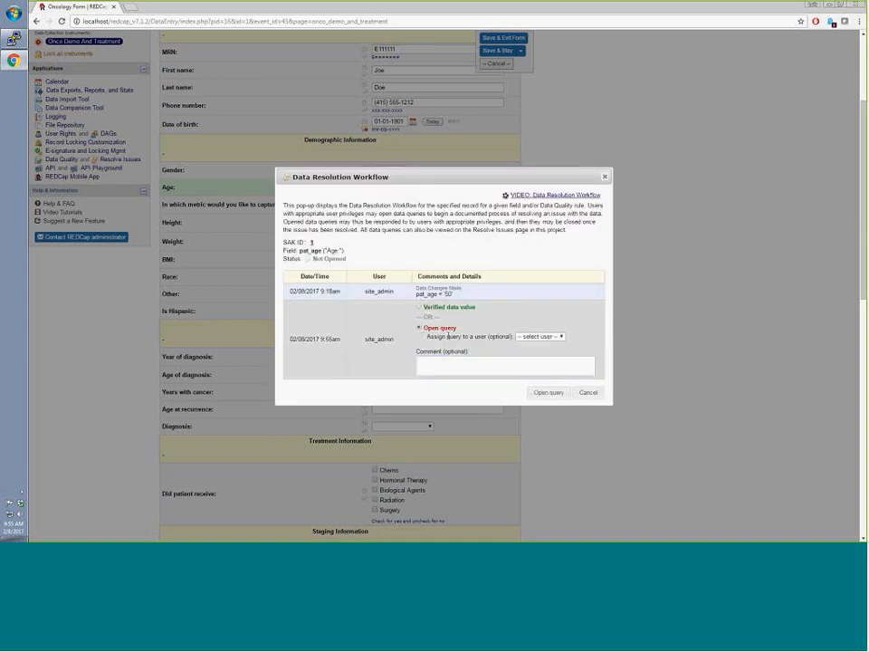
{"action": "type", "text": "Could you verify this value"}
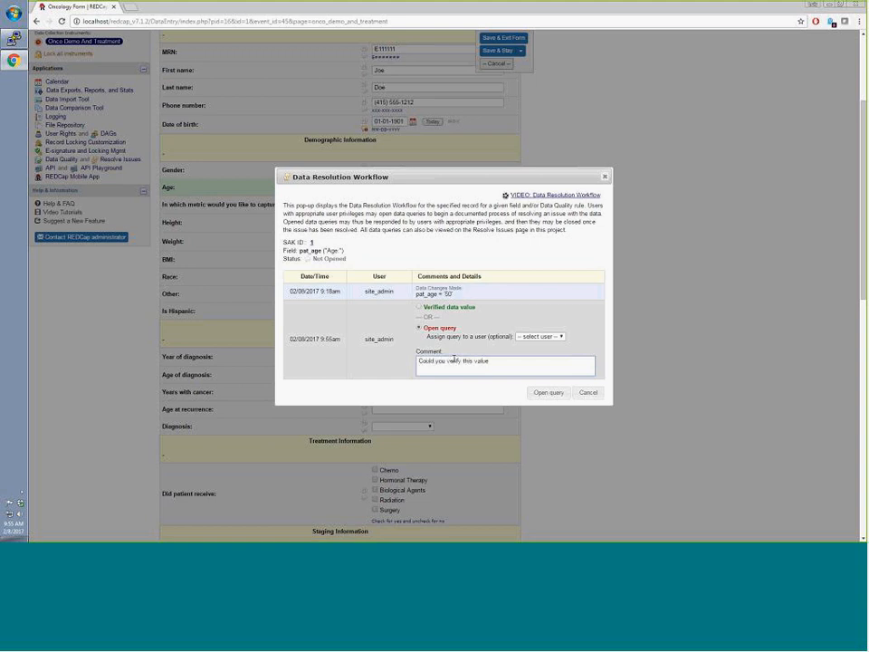
{"action": "type", "text": ", the DOB and age do not make sense?"}
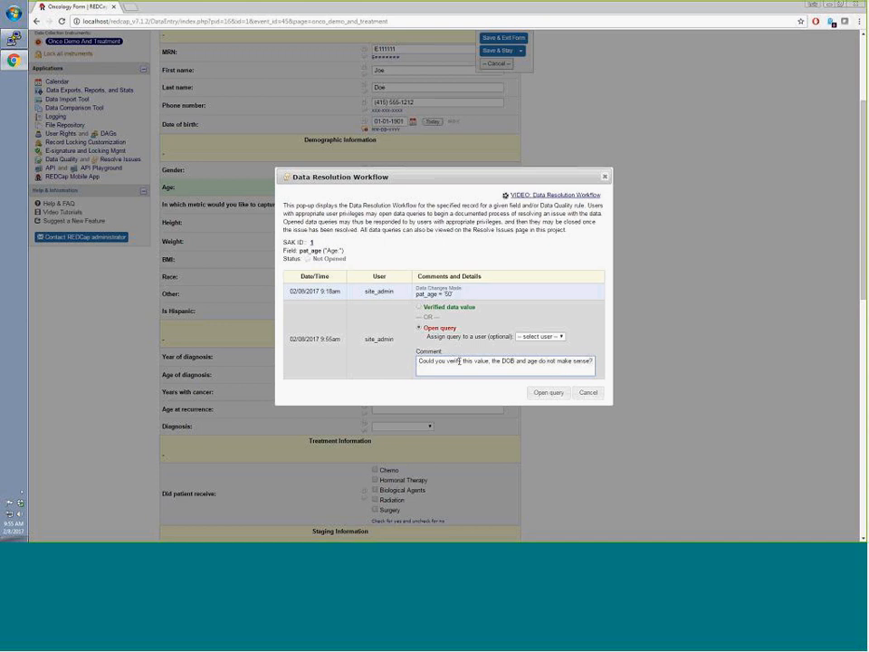
{"action": "left_click", "coordinate": [541, 393]}
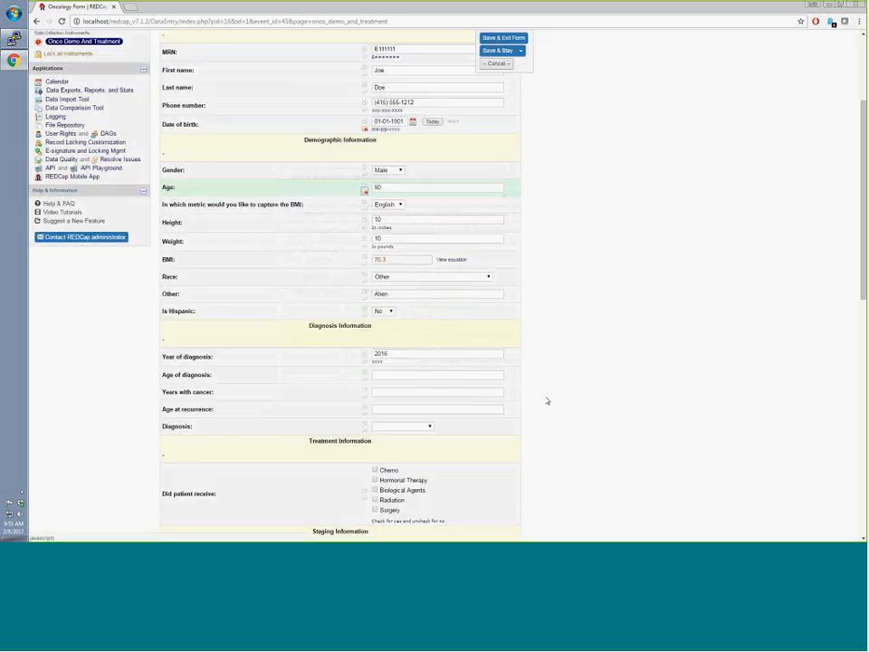
Open a data query on the Height field with the comment "???".
{"action": "double_click", "coordinate": [392, 223]}
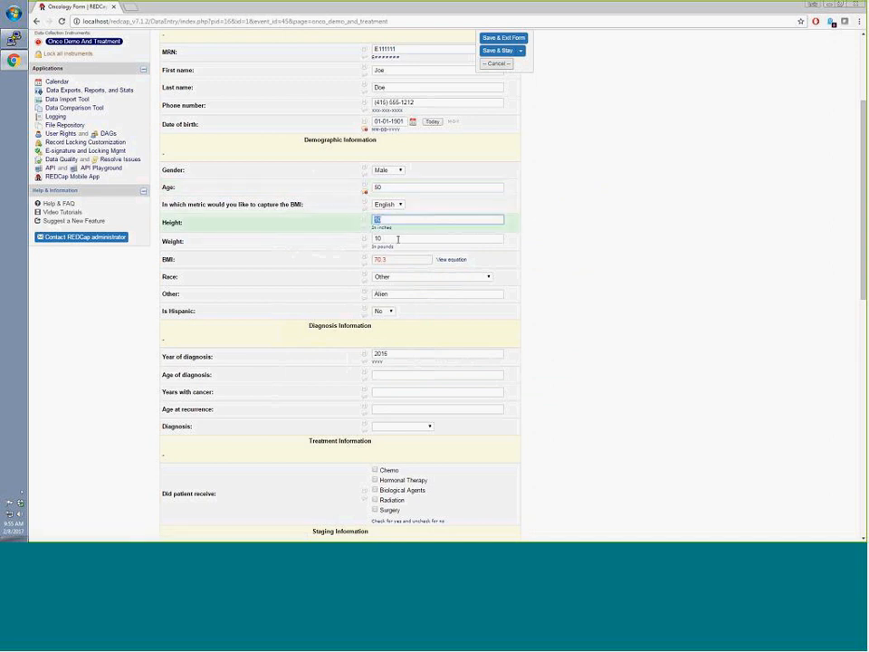
{"action": "double_click", "coordinate": [383, 238]}
{"action": "left_click", "coordinate": [364, 232]}
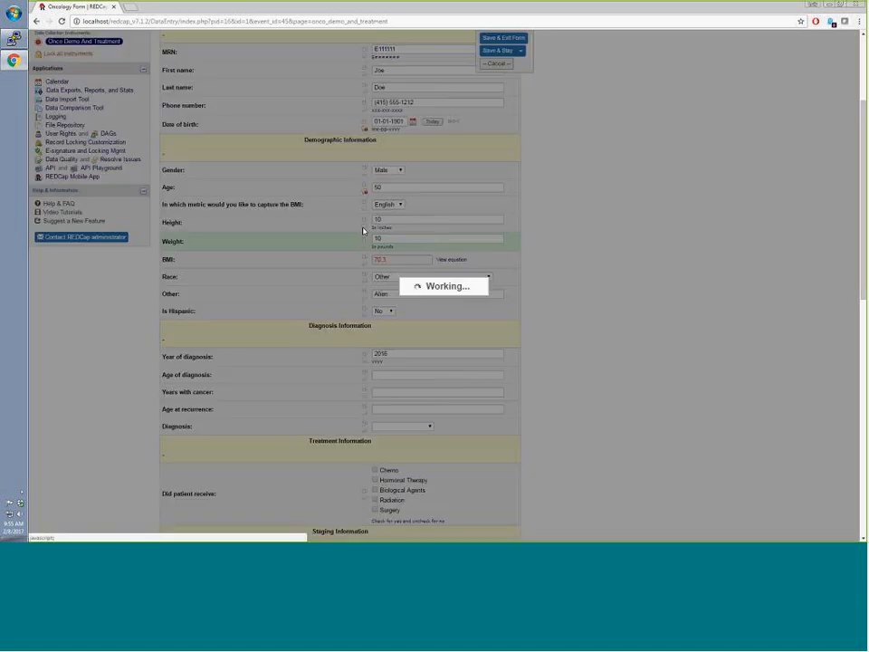
{"action": "left_click", "coordinate": [419, 330]}
{"action": "left_click", "coordinate": [448, 371]}
{"action": "type", "text": "??"}
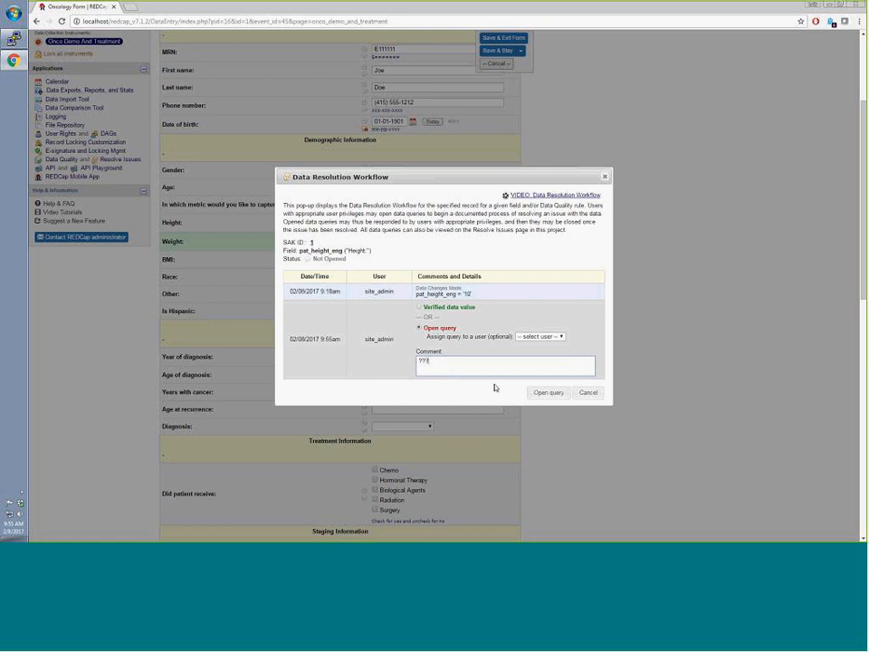
{"action": "left_click", "coordinate": [547, 394]}
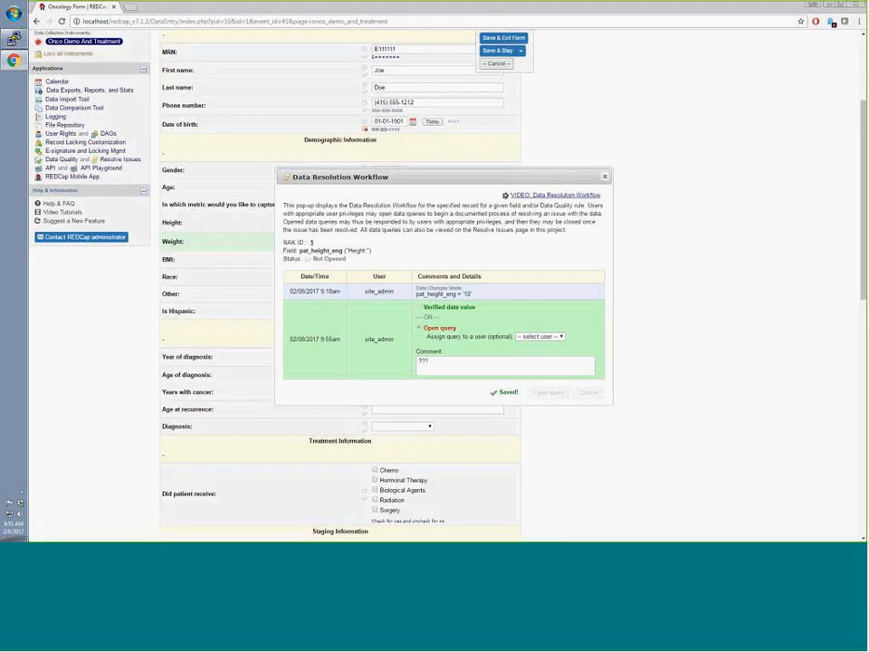
Open a data query on the Weight field with the comment "???".
{"action": "left_click", "coordinate": [364, 245]}
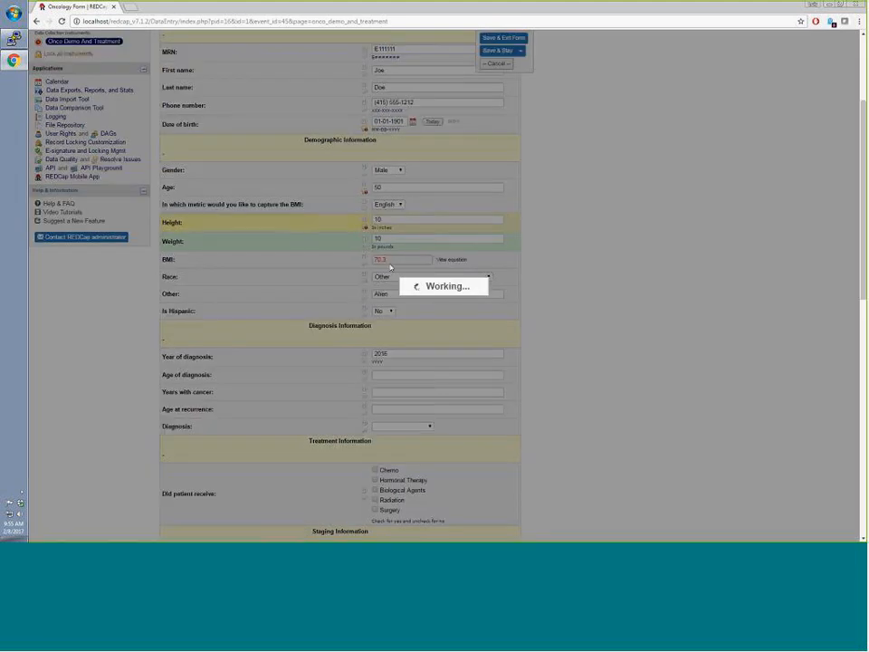
{"action": "left_click", "coordinate": [419, 328]}
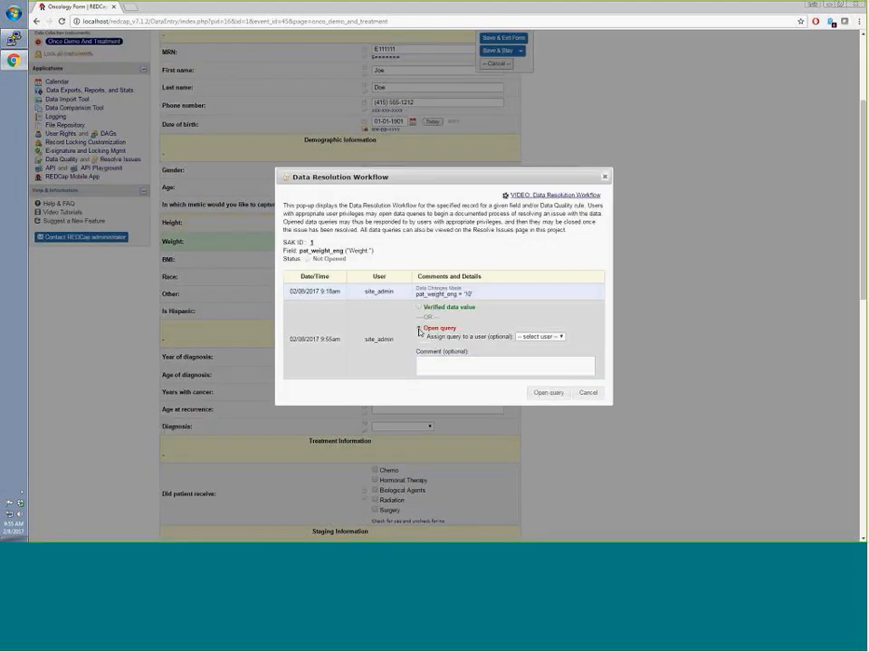
{"action": "type", "text": "??"}
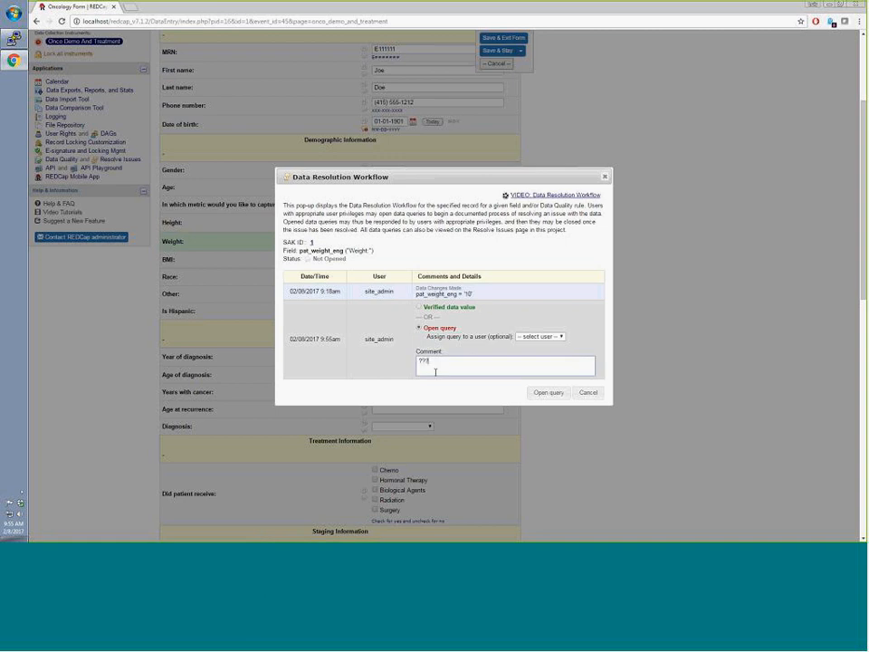
{"action": "left_click", "coordinate": [534, 393]}
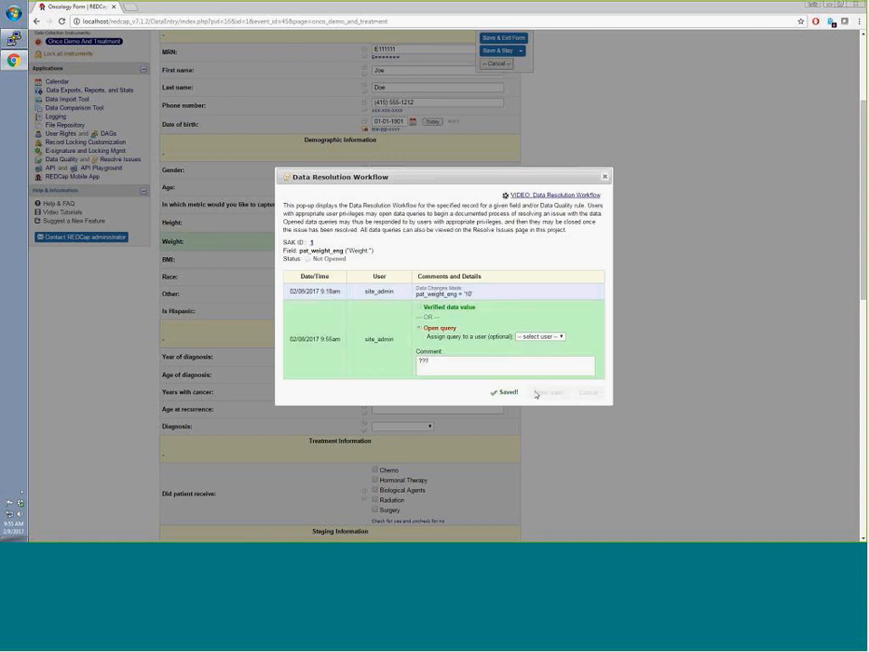
Open a data query on the Other field below Race, without an assigned user, with the comment "???".
{"action": "scroll", "coordinate": [557, 364], "scroll_direction": "down", "scroll_amount": 1}
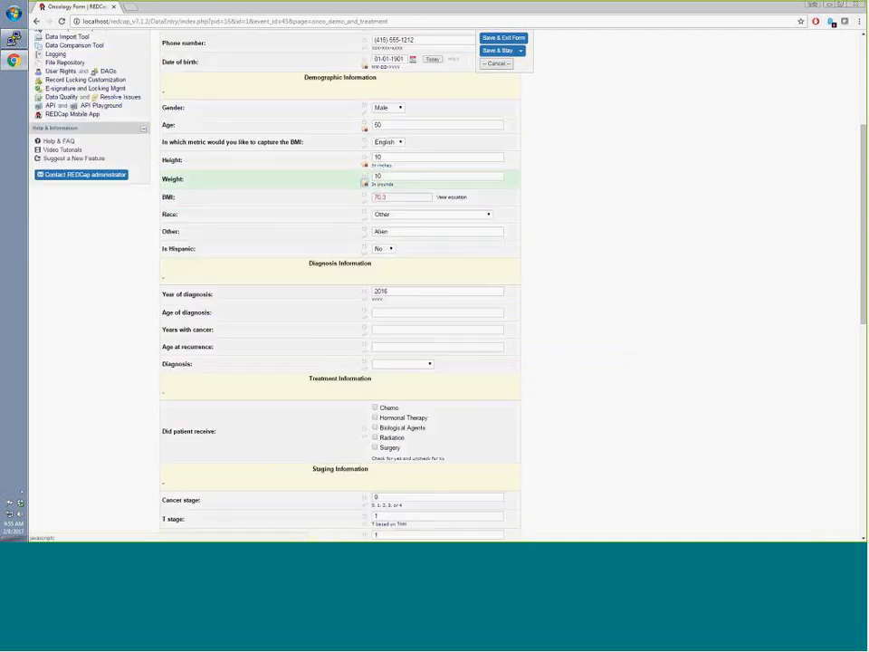
{"action": "scroll", "coordinate": [559, 365], "scroll_direction": "down", "scroll_amount": 1}
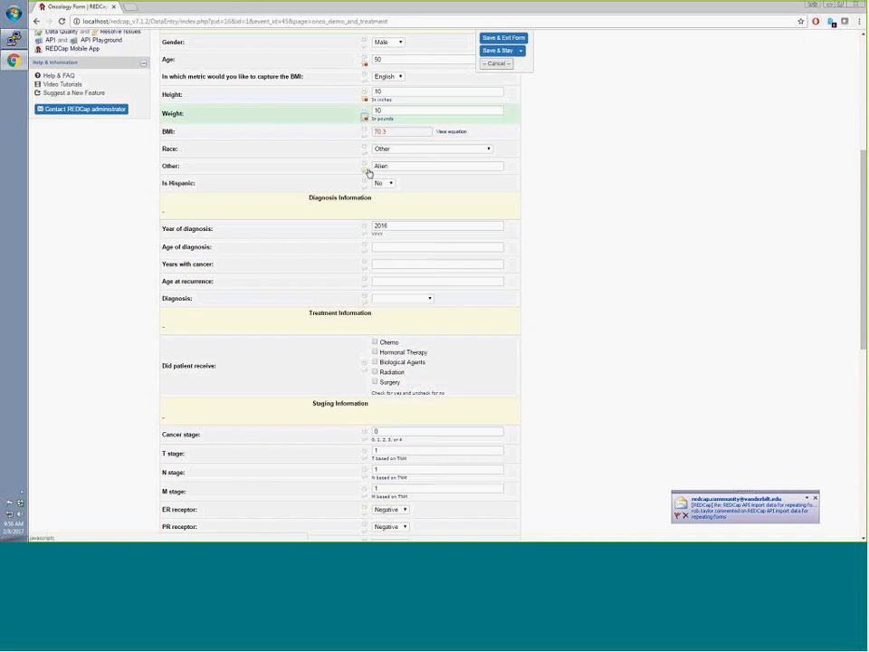
{"action": "left_click", "coordinate": [366, 172]}
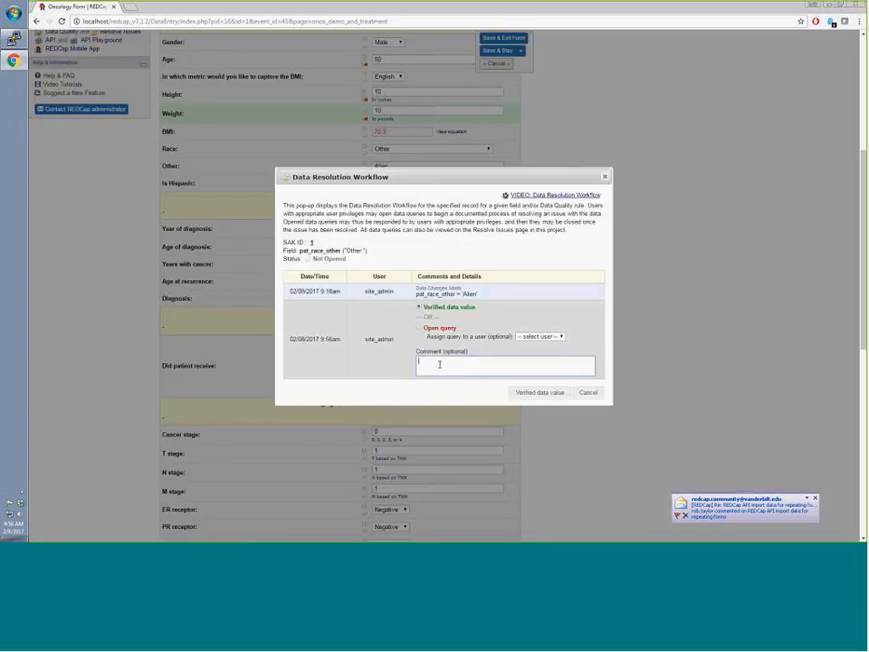
{"action": "left_click", "coordinate": [419, 328]}
{"action": "left_click", "coordinate": [429, 369]}
{"action": "type", "text": "???"}
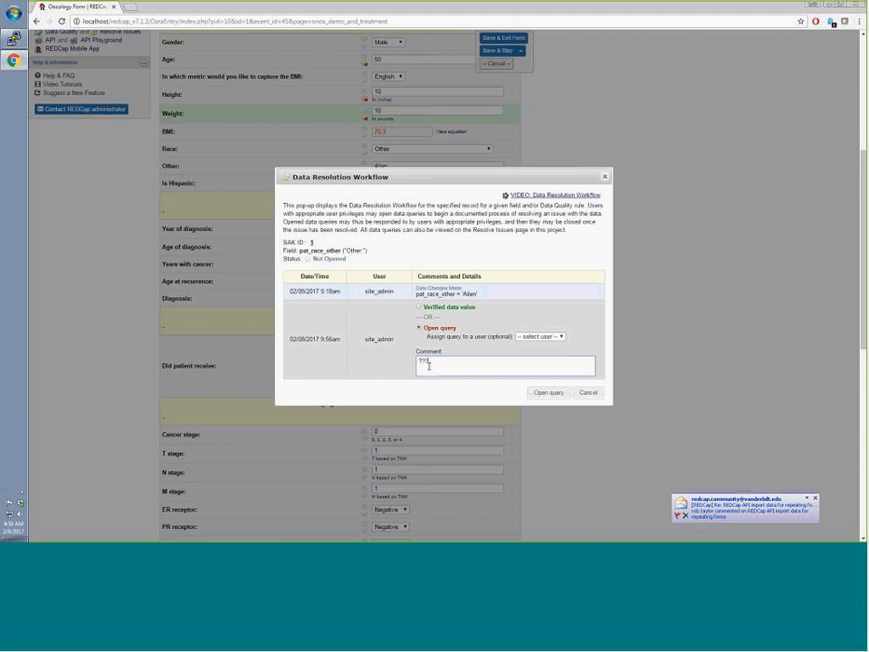
{"action": "left_click", "coordinate": [549, 393]}
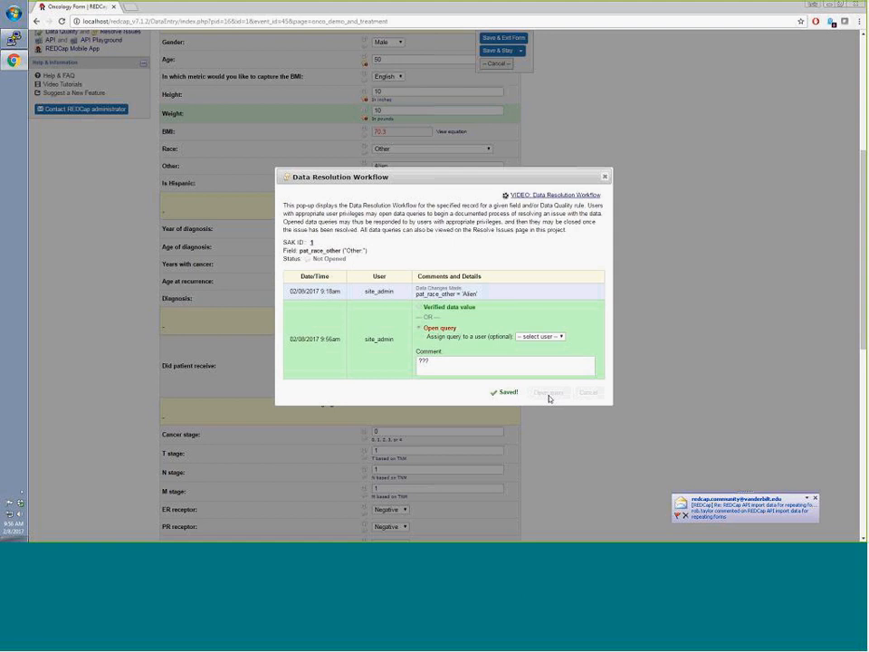
Look over the rest of the record's form and open the project's Resolve Issues dashboard.
{"action": "scroll", "coordinate": [548, 399], "scroll_direction": "down", "scroll_amount": 5}
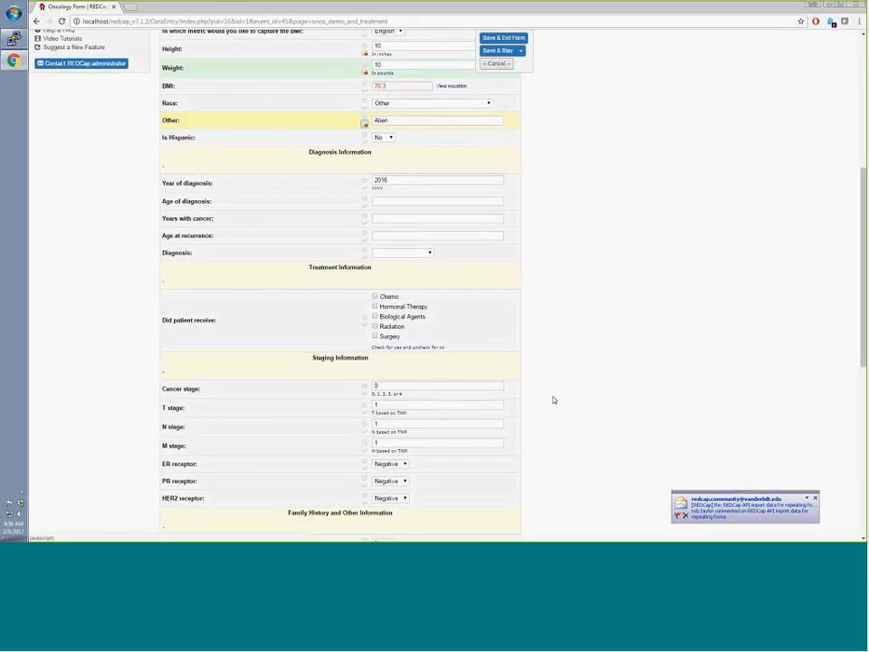
{"action": "scroll", "coordinate": [555, 399], "scroll_direction": "down", "scroll_amount": 6}
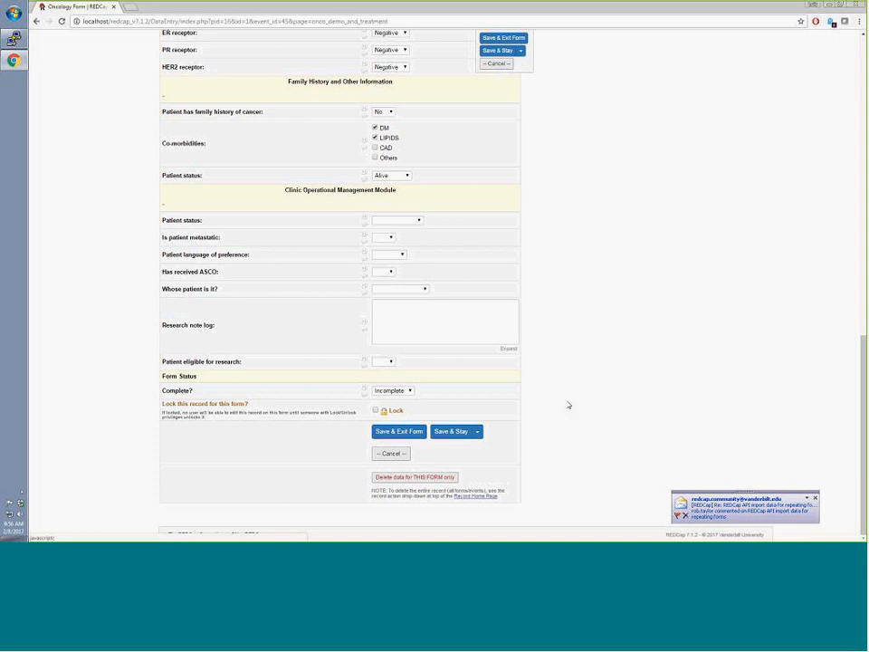
{"action": "scroll", "coordinate": [567, 393], "scroll_direction": "up", "scroll_amount": 7}
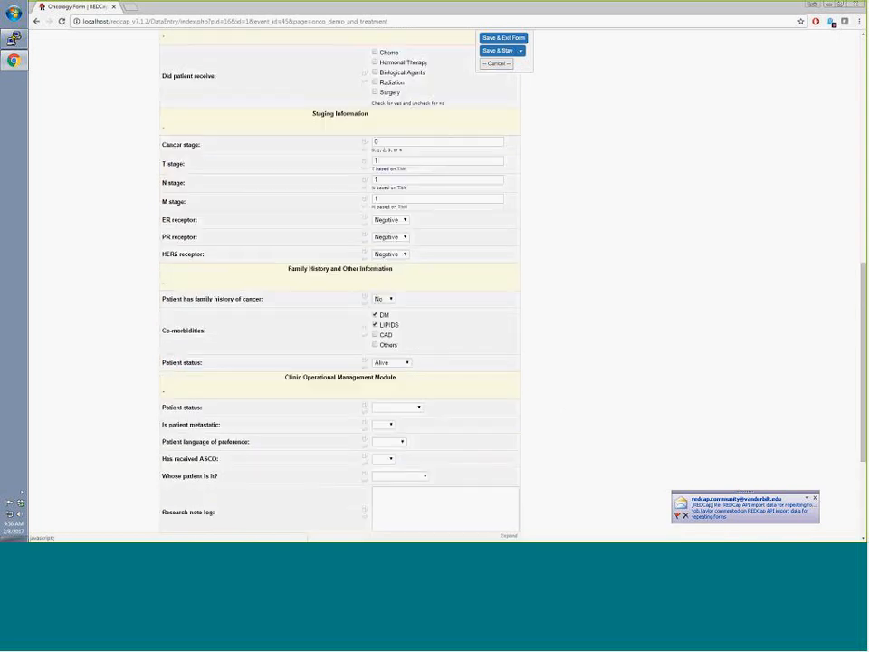
{"action": "scroll", "coordinate": [567, 390], "scroll_direction": "up", "scroll_amount": 5}
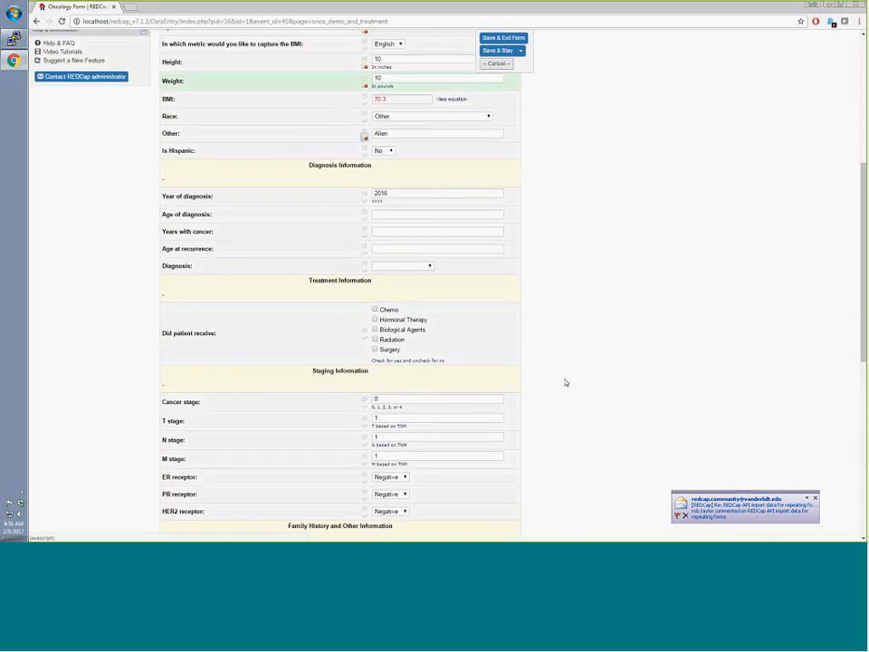
{"action": "scroll", "coordinate": [563, 381], "scroll_direction": "up", "scroll_amount": 3}
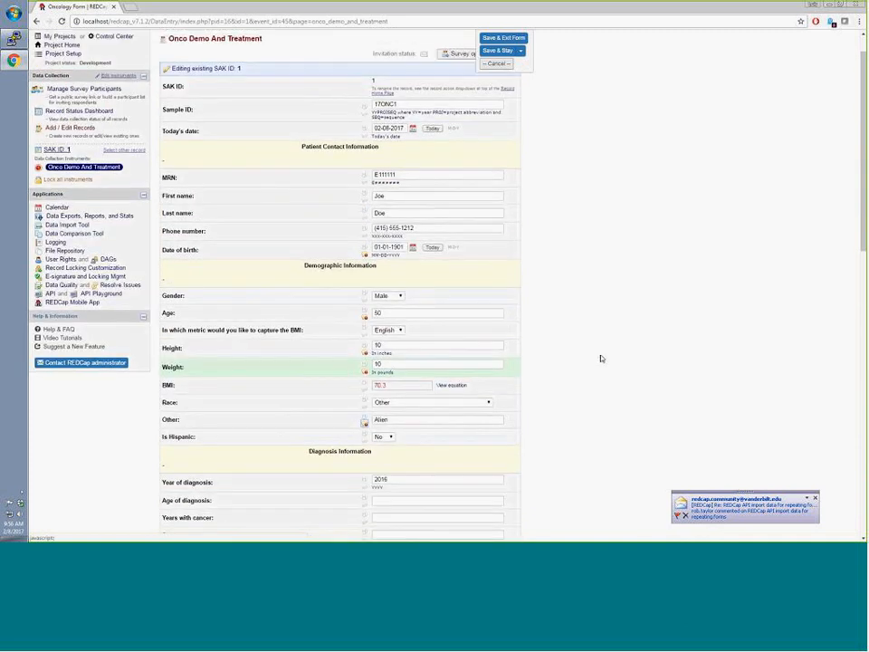
{"action": "left_click", "coordinate": [129, 292]}
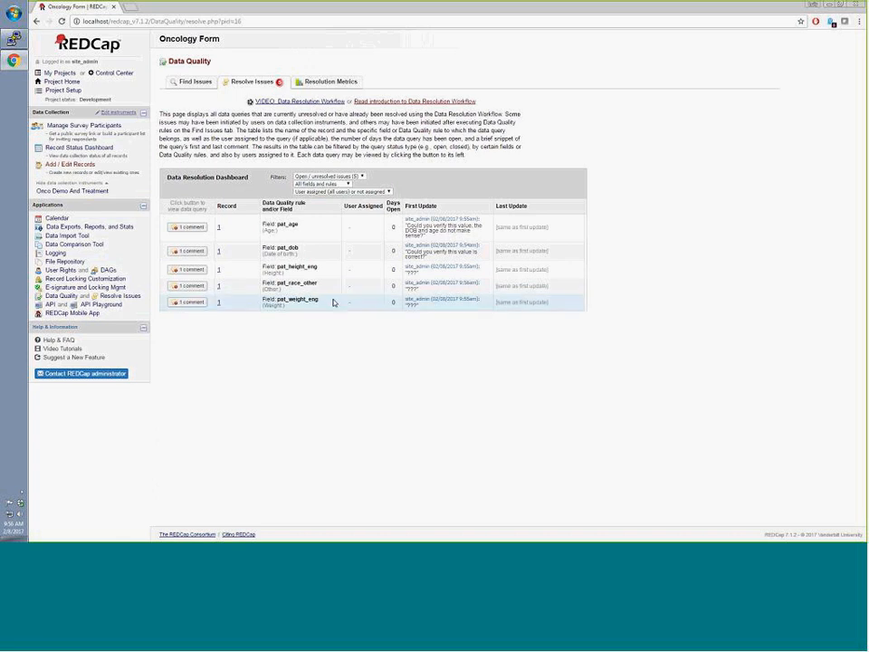
Review the Age query and its available response options from the dashboard, and close it without responding.
{"action": "left_click", "coordinate": [195, 231]}
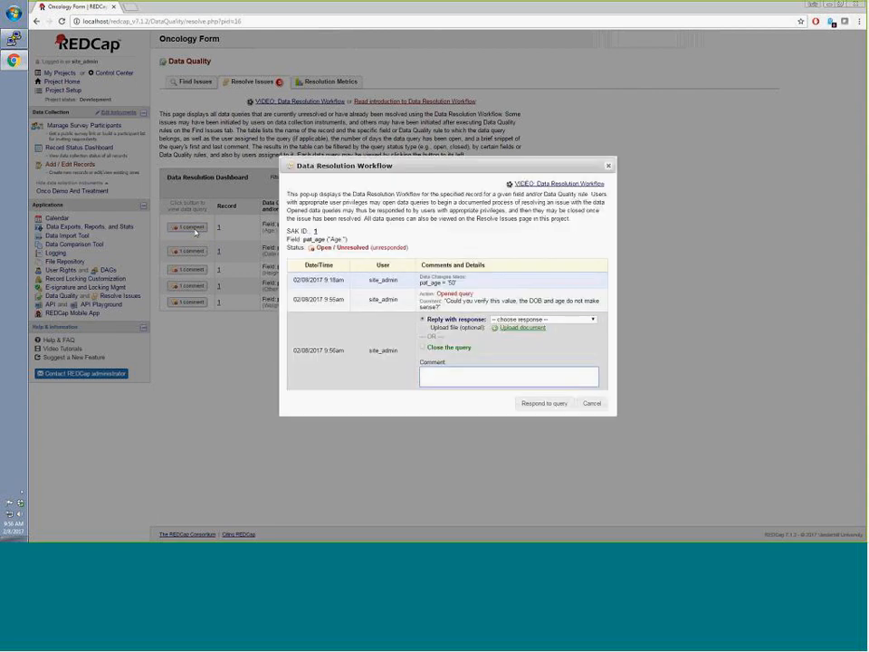
{"action": "left_click", "coordinate": [524, 320]}
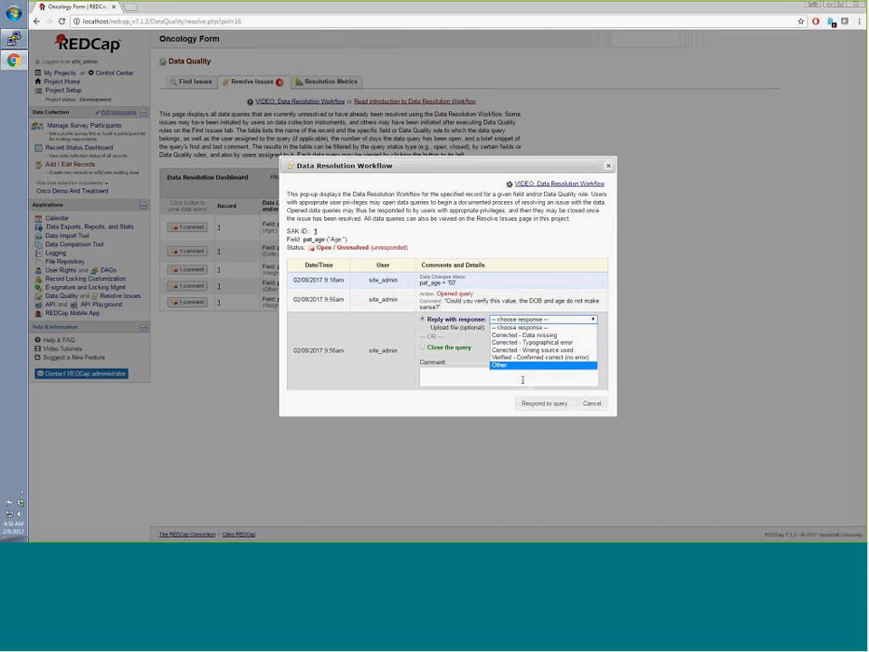
{"action": "left_click", "coordinate": [589, 404]}
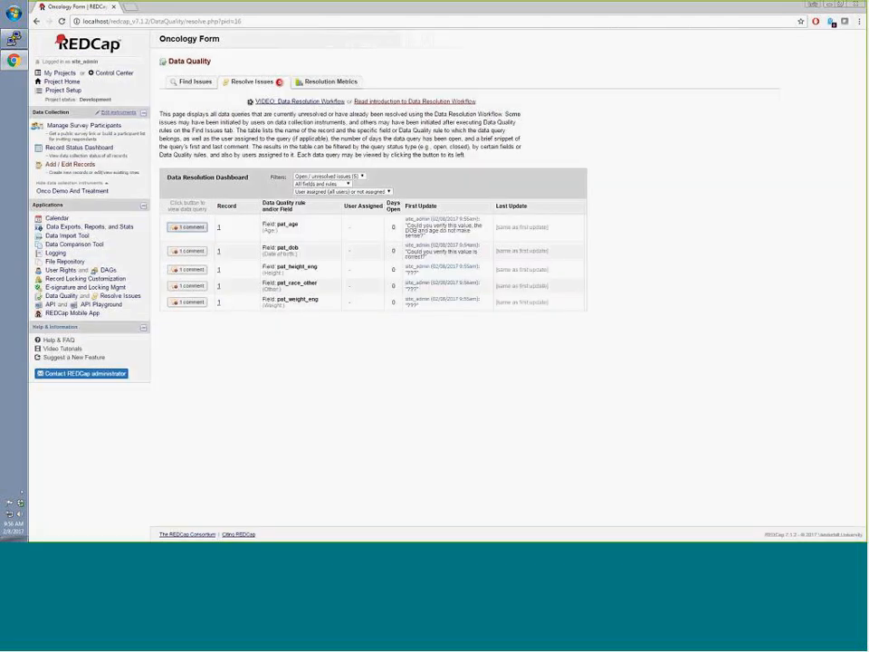
Go to record 1's Age field from its listed query and calculate the matching birth year as 2017-50 in Calculator.
{"action": "left_click", "coordinate": [219, 228]}
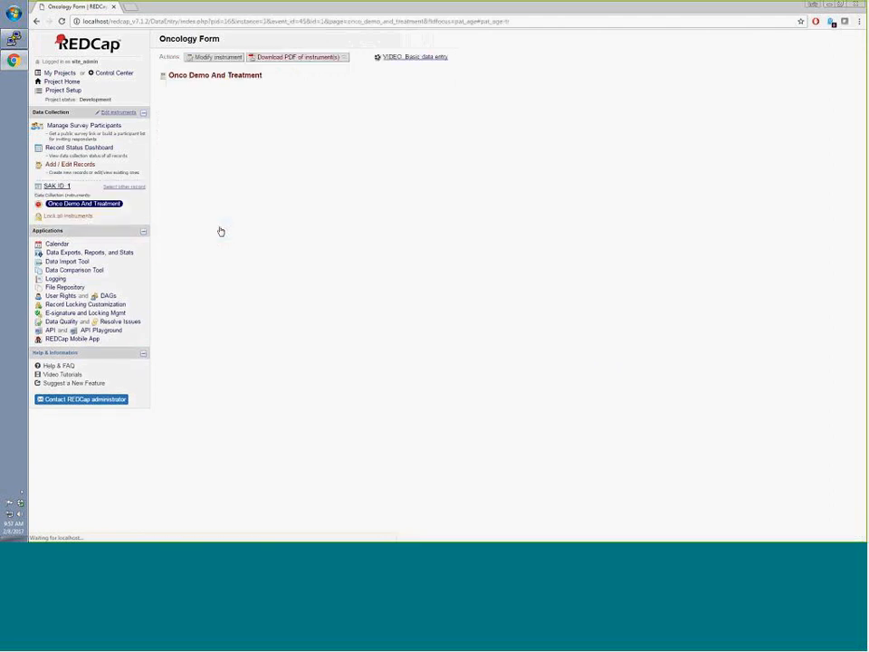
{"action": "scroll", "coordinate": [426, 282], "scroll_direction": "up", "scroll_amount": 3}
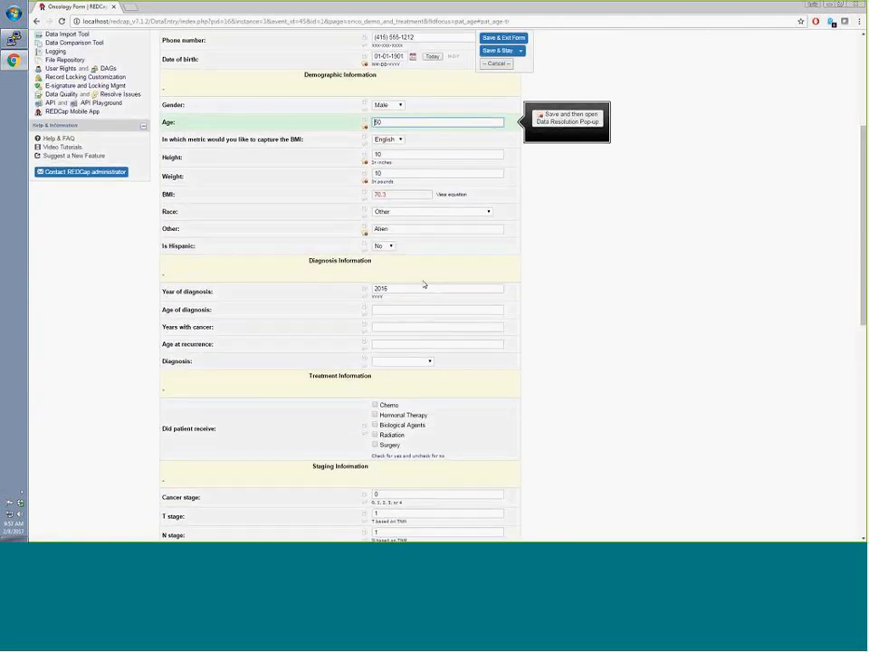
{"action": "scroll", "coordinate": [387, 208], "scroll_direction": "up", "scroll_amount": 1}
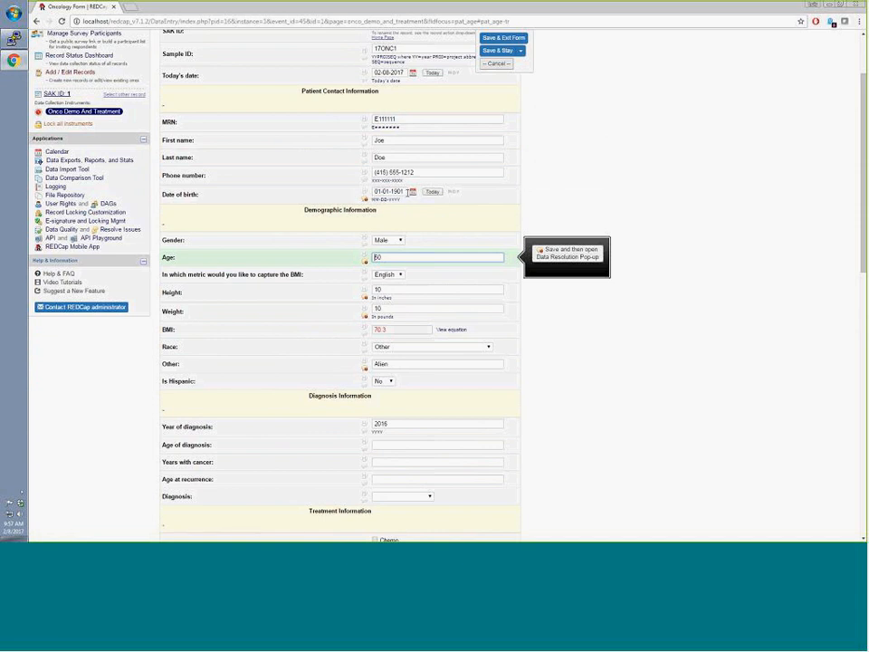
{"action": "key", "text": "XF86Calculator"}
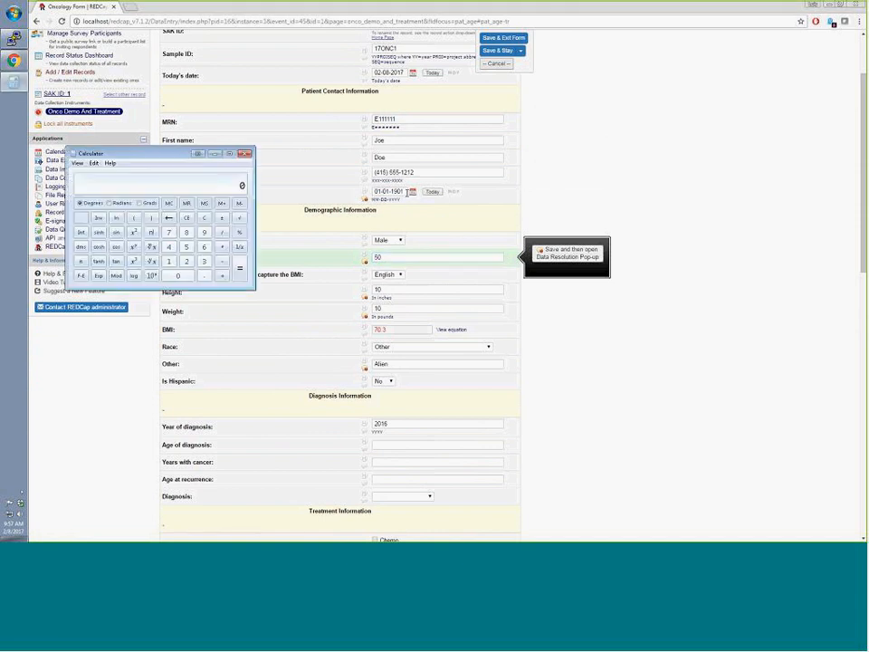
{"action": "type", "text": "19"}
{"action": "key", "text": "Escape"}
{"action": "type", "text": "2017-50"}
{"action": "key", "text": "Return"}
Correct the year in the Date of birth field to the calculated birth year and save the record while staying on the form.
{"action": "left_click", "coordinate": [404, 192]}
{"action": "key", "text": "BackSpace"}
{"action": "key", "text": "BackSpace"}
{"action": "type", "text": "67"}
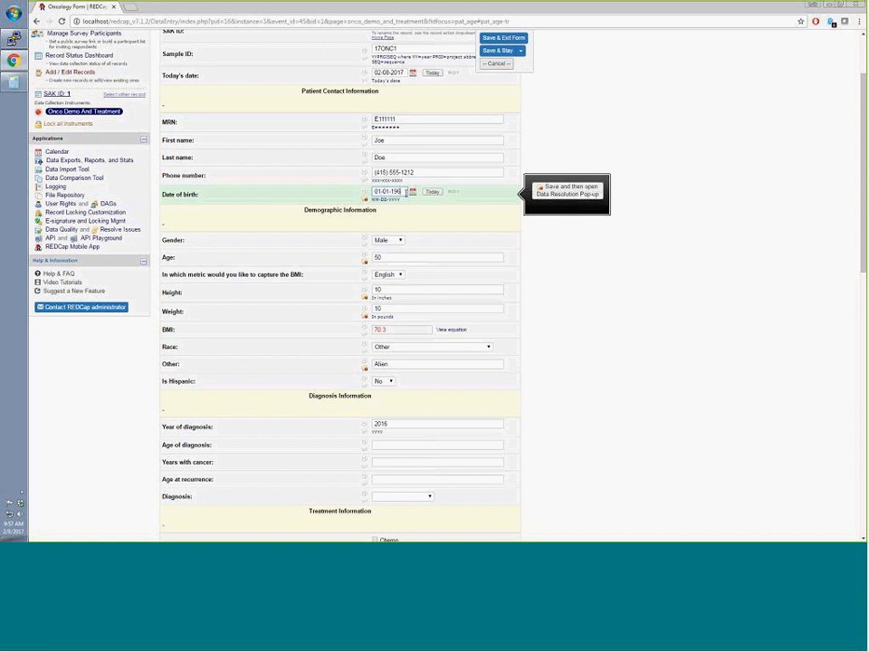
{"action": "left_click", "coordinate": [497, 53]}
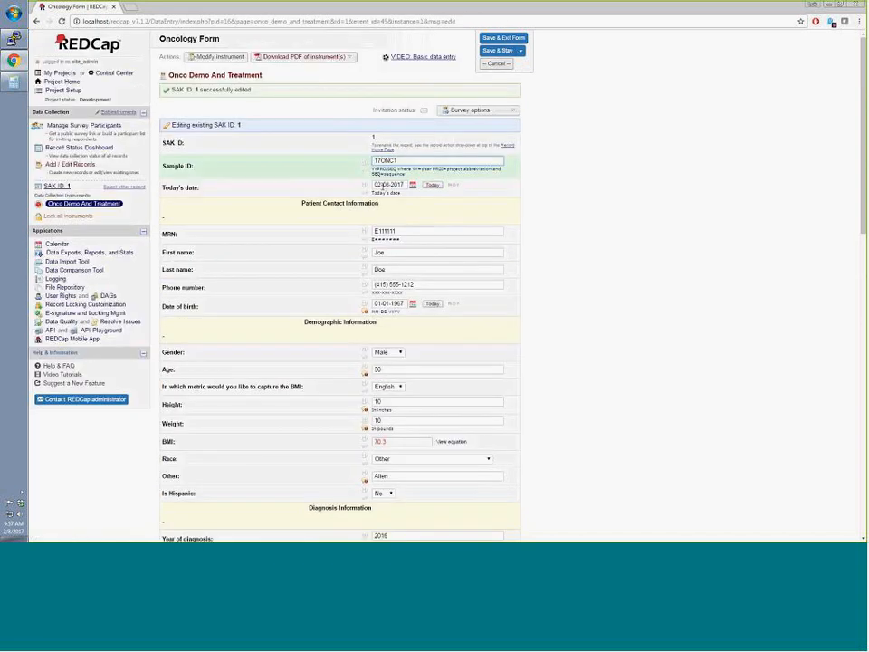
Respond to the date of birth query with the response Other and the comment "Human error".
{"action": "left_click", "coordinate": [365, 313]}
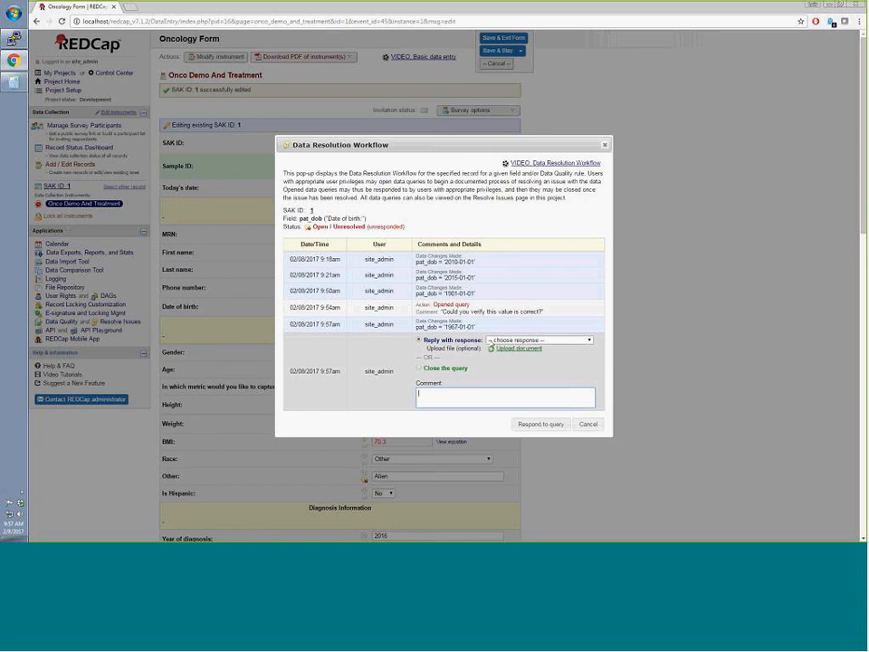
{"action": "left_click", "coordinate": [420, 368]}
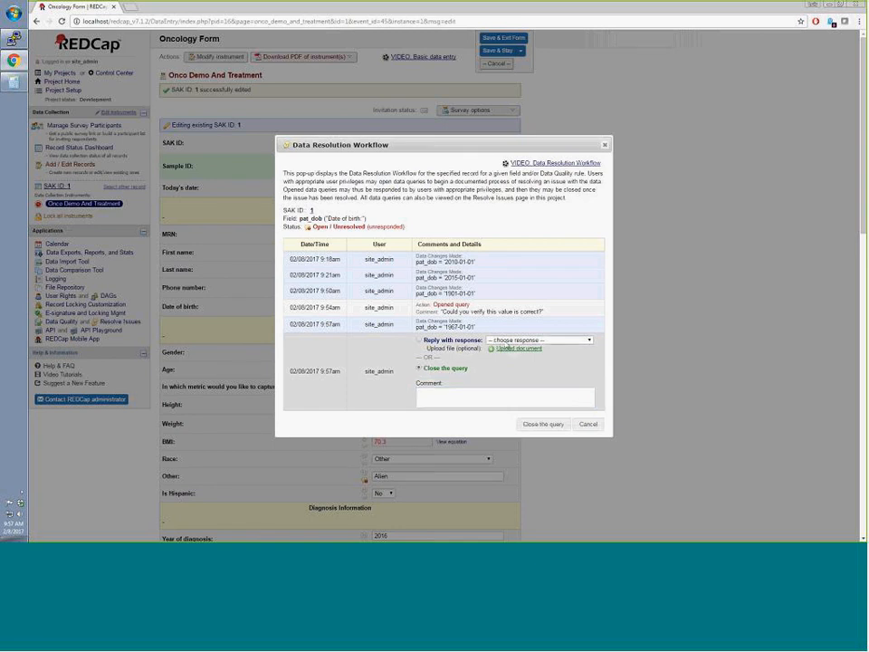
{"action": "left_click", "coordinate": [513, 340]}
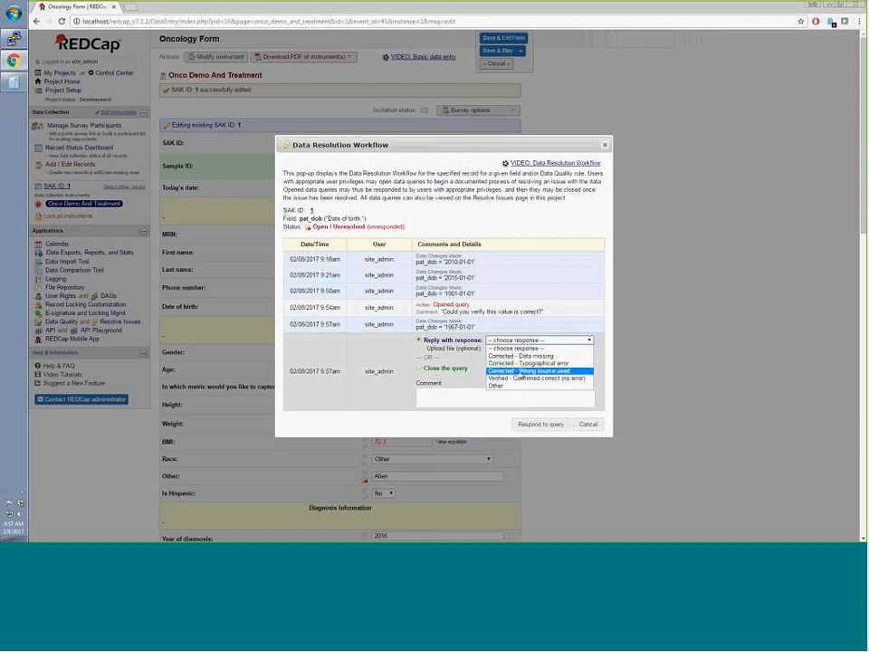
{"action": "left_click", "coordinate": [496, 385]}
{"action": "left_click", "coordinate": [486, 392]}
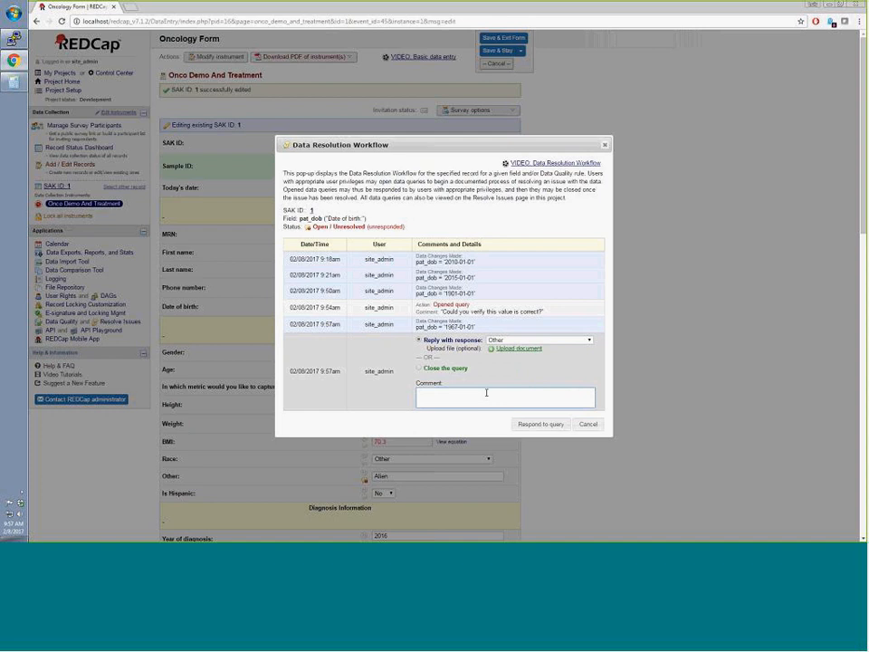
{"action": "type", "text": "Human error"}
{"action": "left_click", "coordinate": [525, 426]}
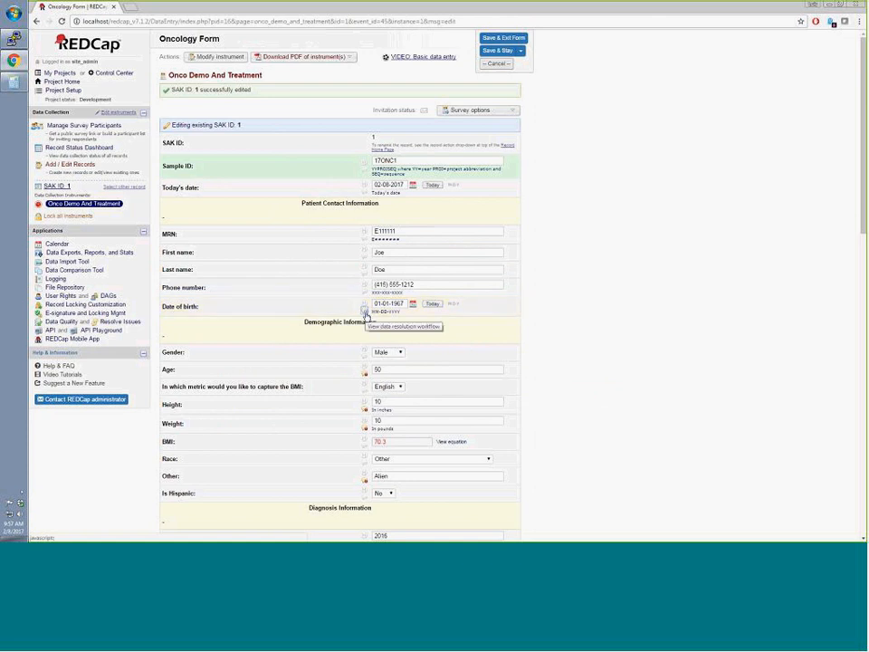
Close the date of birth query with the comment "Fixed.".
{"action": "left_click", "coordinate": [366, 313]}
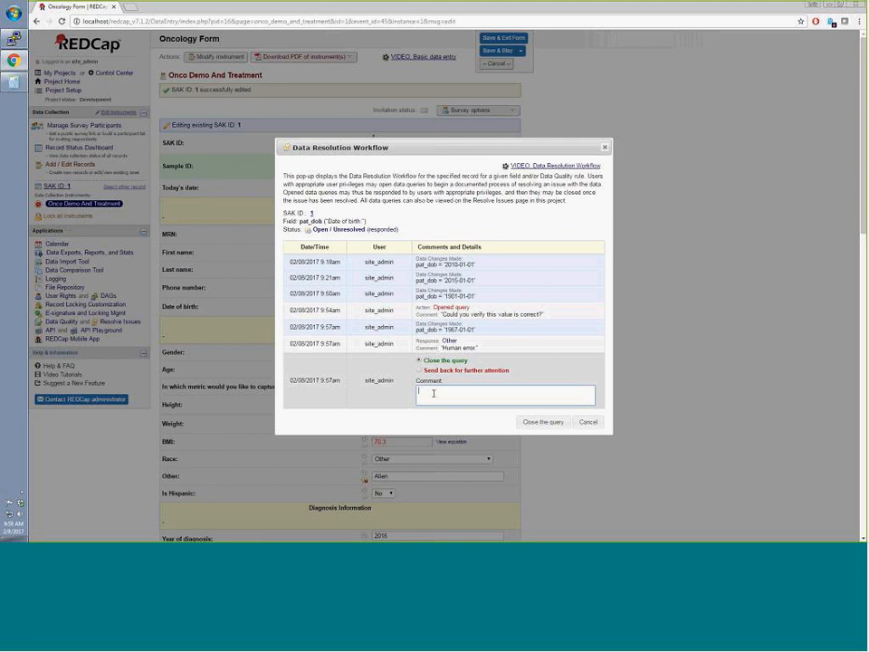
{"action": "type", "text": "Fixed."}
{"action": "left_click", "coordinate": [532, 421]}
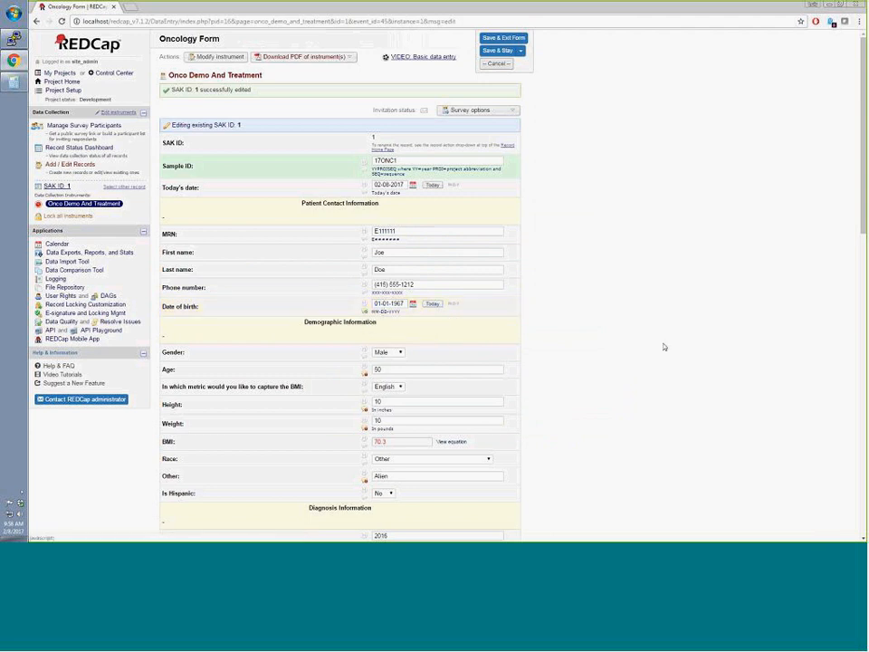
Close the Age field's query without a reply, adding the comment "Error in DOB this field is correct".
{"action": "scroll", "coordinate": [662, 351], "scroll_direction": "down", "scroll_amount": 1}
{"action": "scroll", "coordinate": [362, 298], "scroll_direction": "down", "scroll_amount": 1}
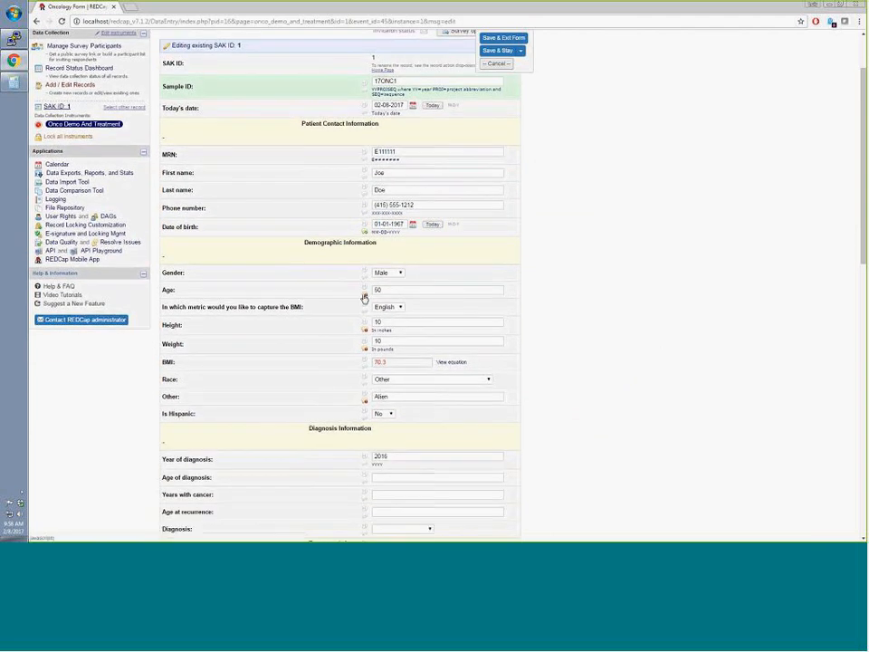
{"action": "left_click", "coordinate": [363, 293]}
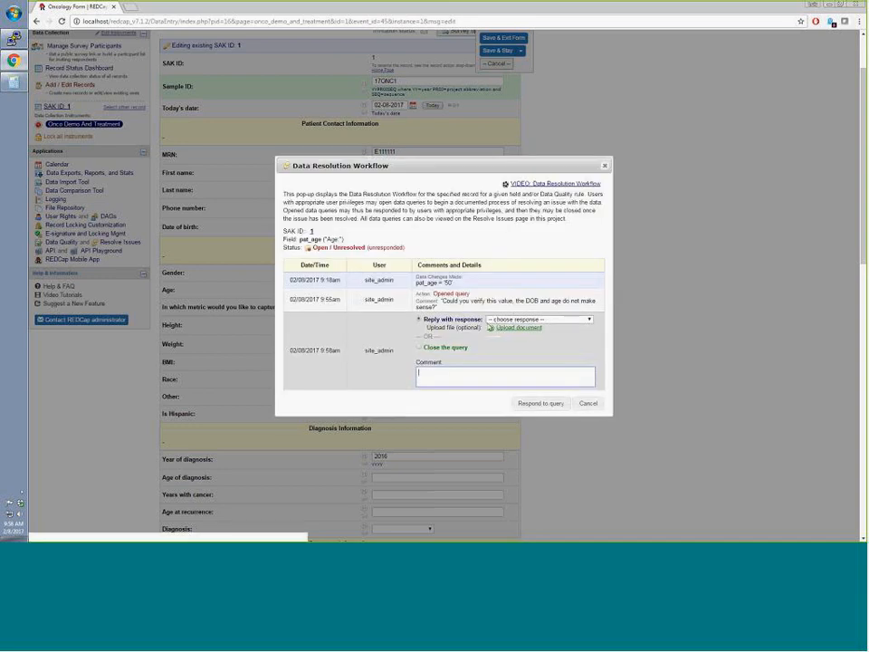
{"action": "left_click", "coordinate": [523, 319]}
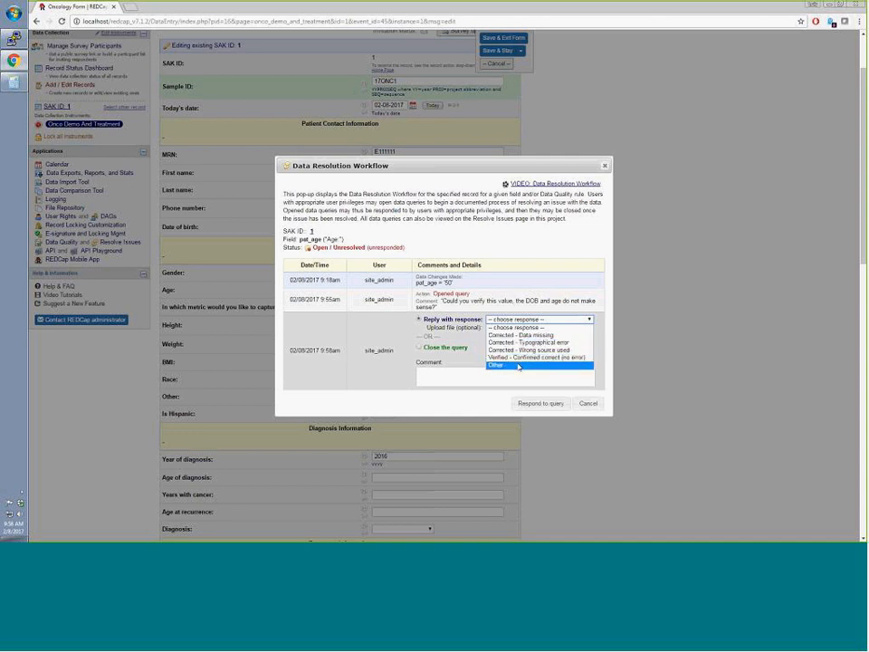
{"action": "left_click", "coordinate": [509, 327]}
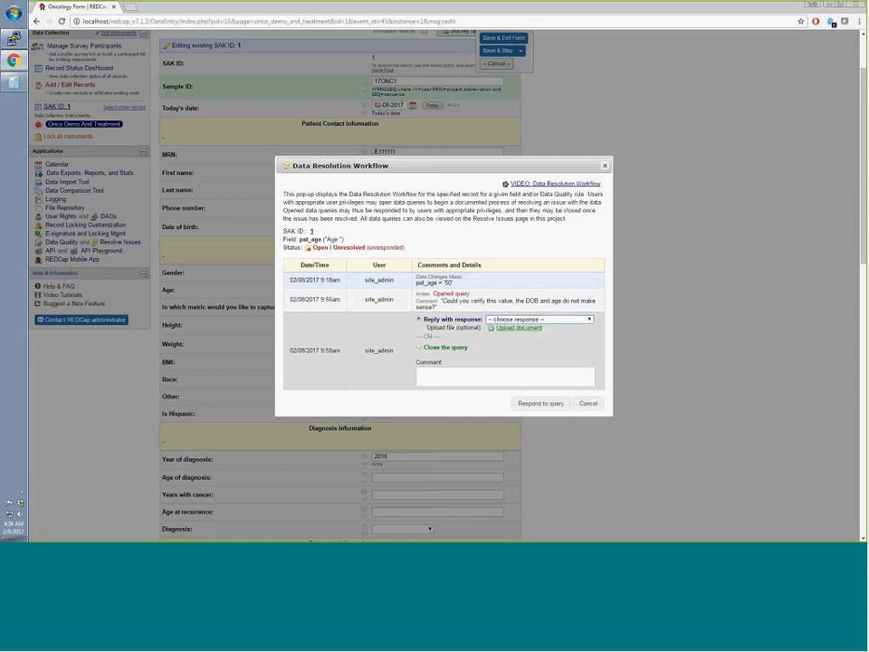
{"action": "left_click", "coordinate": [418, 346]}
{"action": "left_click", "coordinate": [449, 379]}
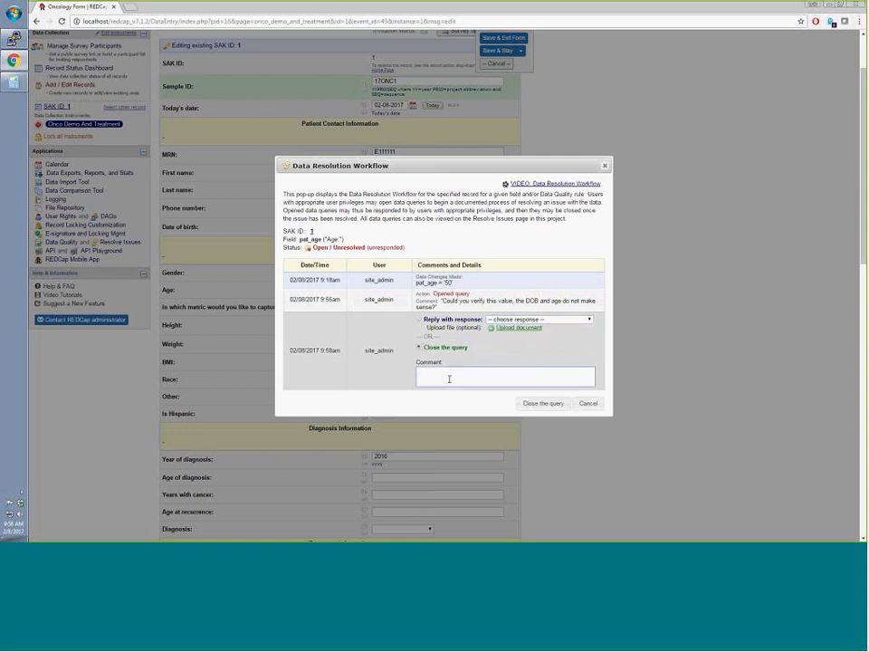
{"action": "type", "text": "Error in DOB this field is correct"}
{"action": "left_click", "coordinate": [529, 406]}
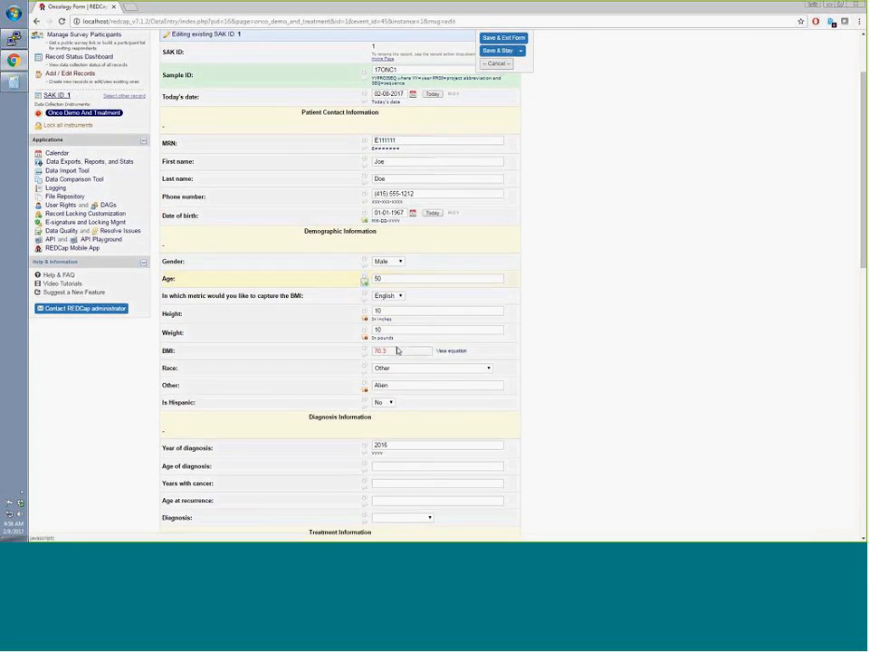
Respond to the Height query with the response Corrected - Typographical error and the comment "Typo".
{"action": "left_click", "coordinate": [367, 320]}
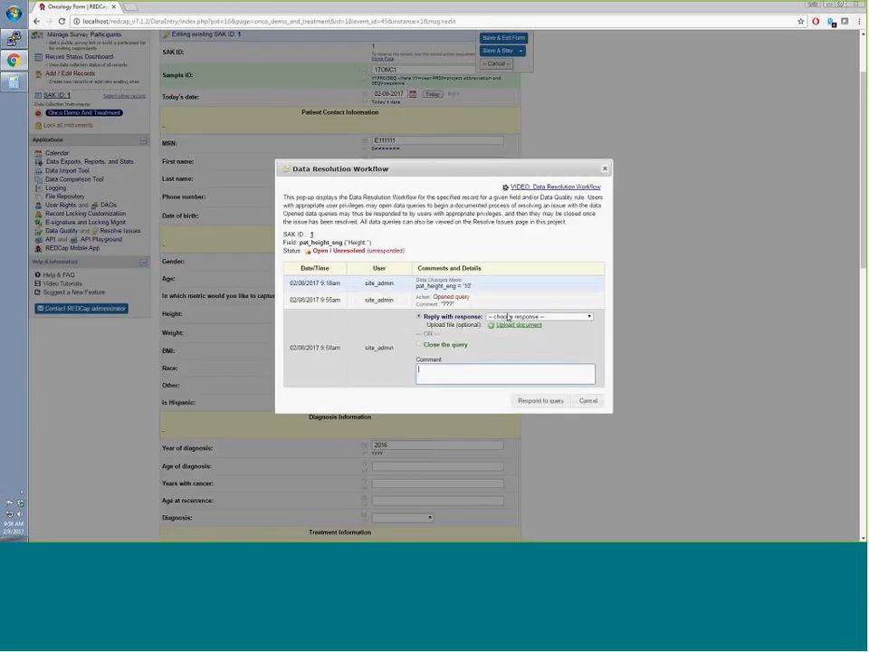
{"action": "left_click", "coordinate": [525, 316]}
{"action": "left_click", "coordinate": [515, 340]}
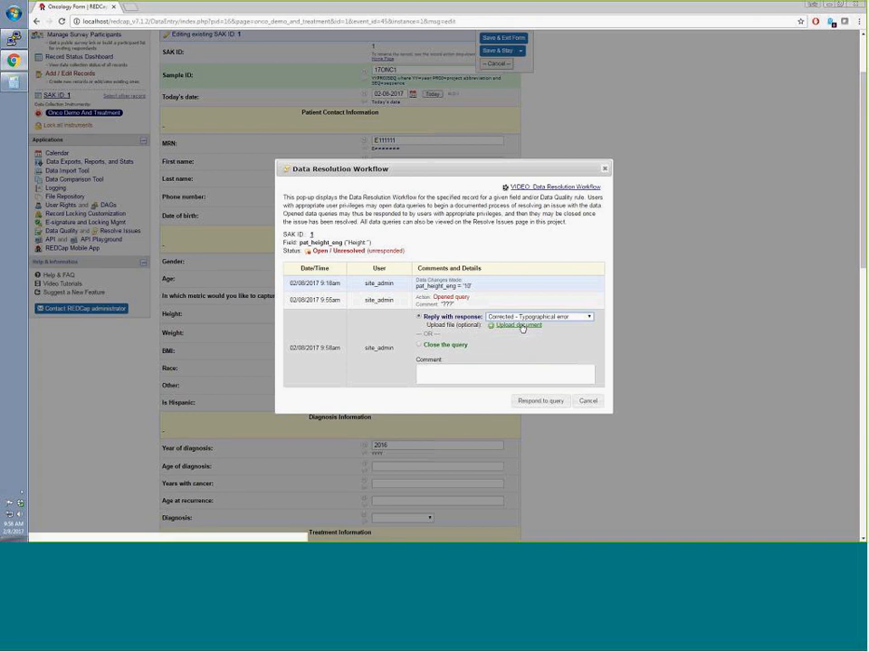
{"action": "left_click", "coordinate": [539, 406]}
{"action": "left_click", "coordinate": [530, 305]}
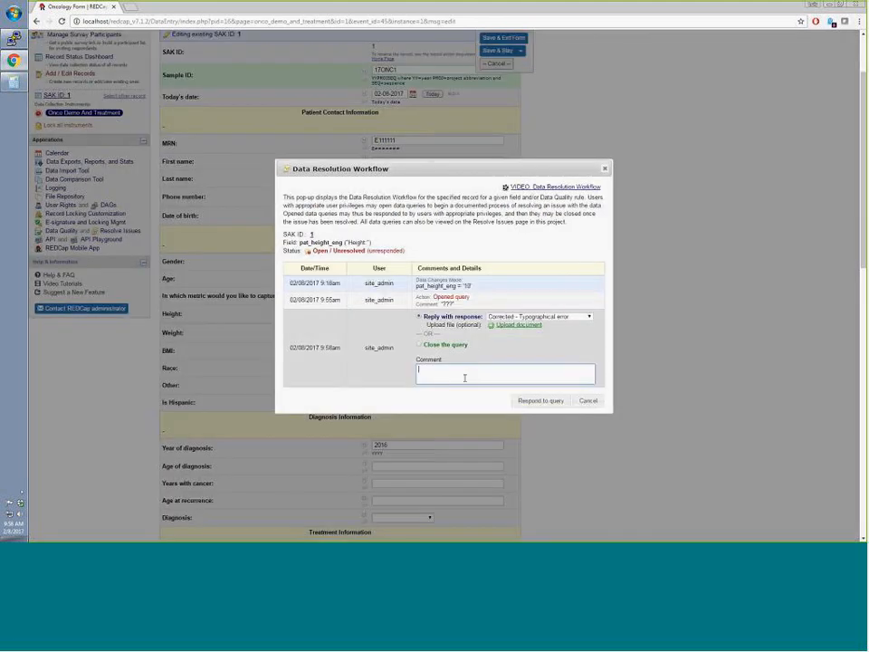
{"action": "type", "text": "Type"}
{"action": "left_click", "coordinate": [520, 401]}
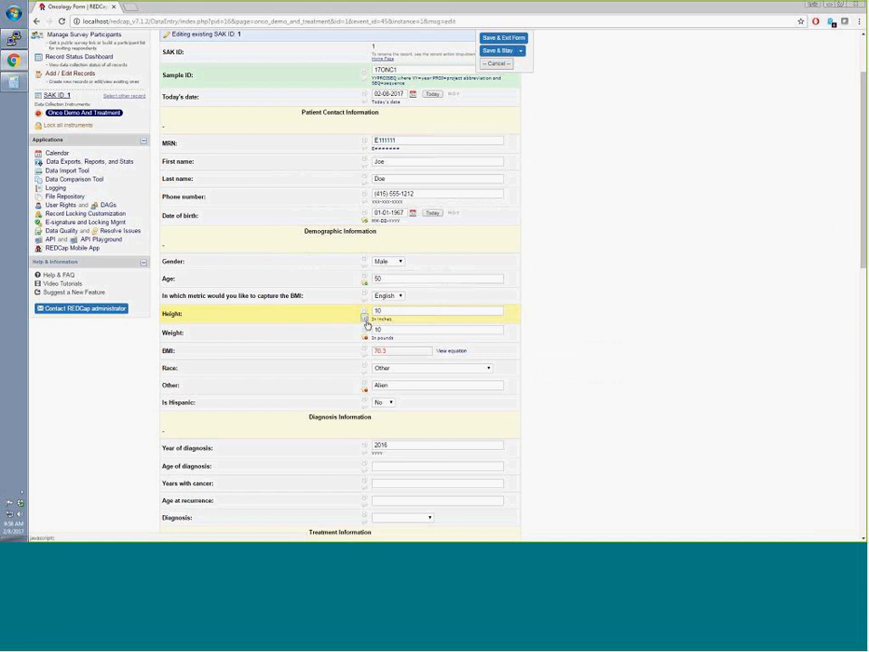
Close the Height query with the comment "Fixed".
{"action": "left_click", "coordinate": [366, 320]}
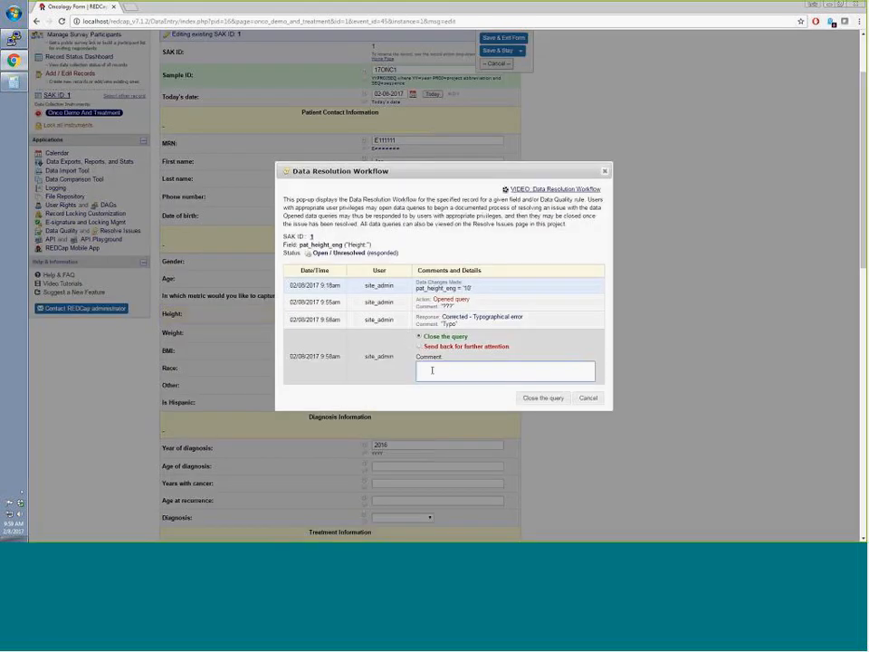
{"action": "type", "text": "Fixed"}
{"action": "left_click", "coordinate": [542, 397]}
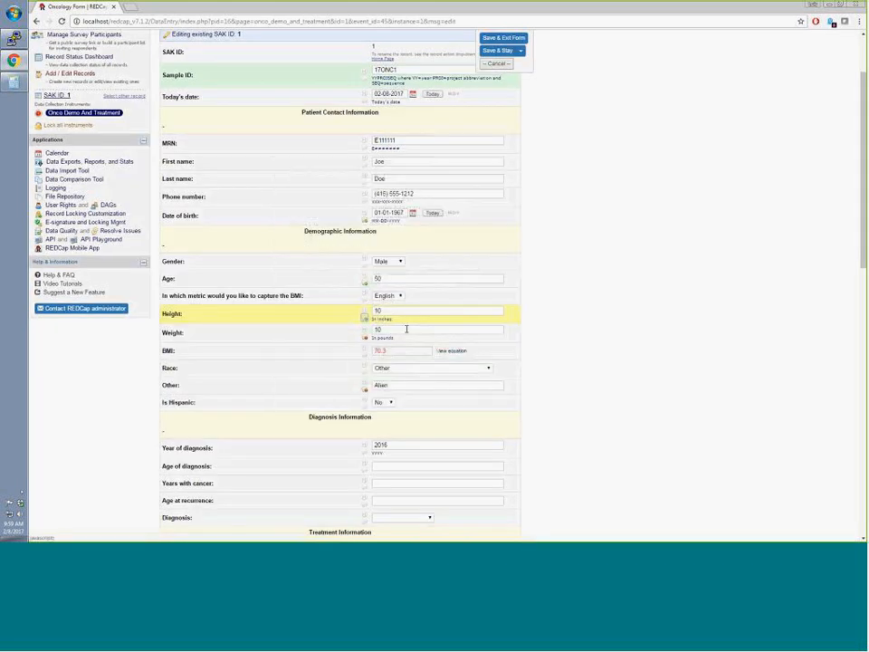
Set Height to 63 inches and Weight to 150 pounds, saving the record after each change while staying on the form.
{"action": "double_click", "coordinate": [379, 310]}
{"action": "type", "text": "63"}
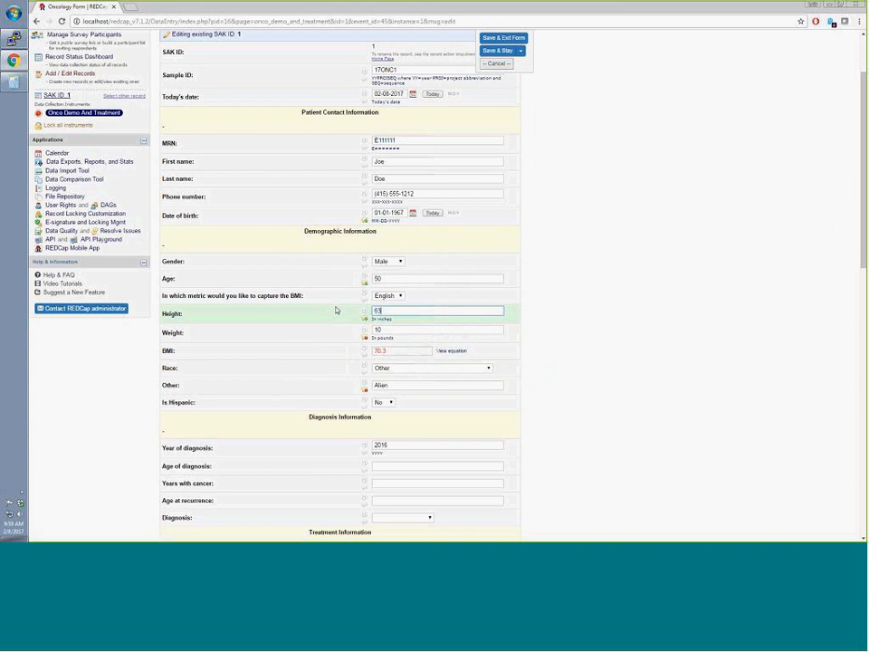
{"action": "left_click", "coordinate": [500, 51]}
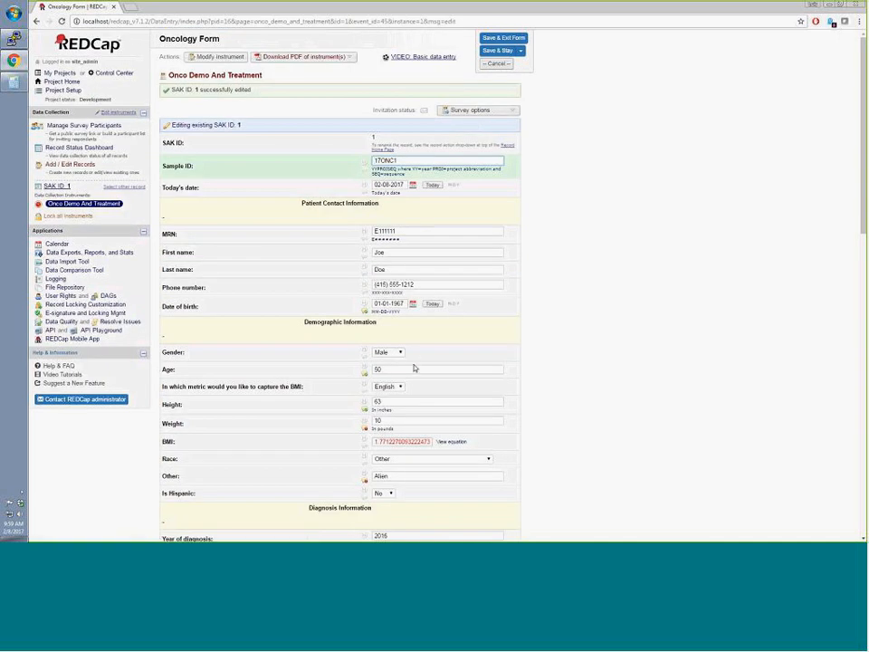
{"action": "double_click", "coordinate": [388, 421]}
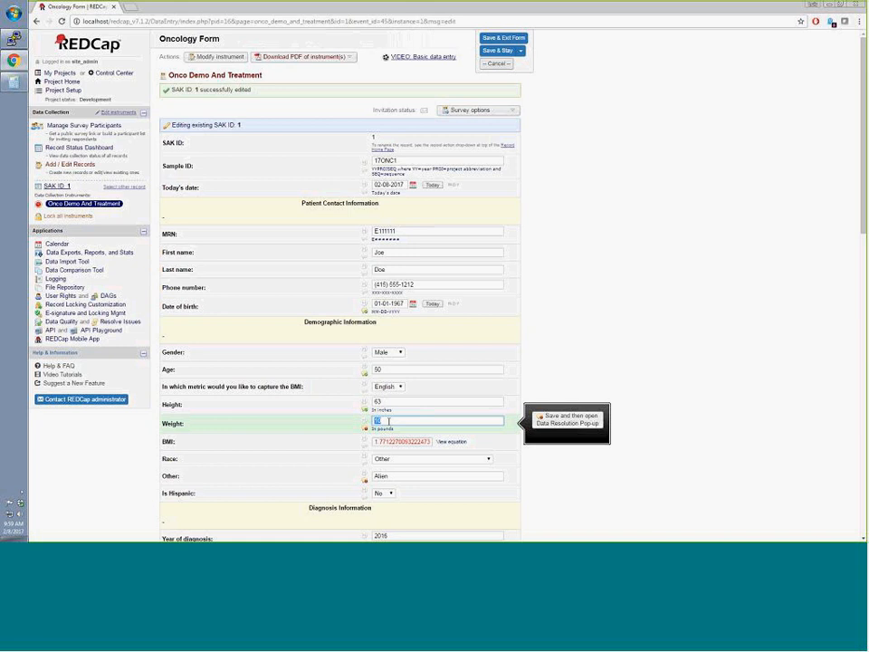
{"action": "type", "text": "150"}
{"action": "left_click", "coordinate": [503, 53]}
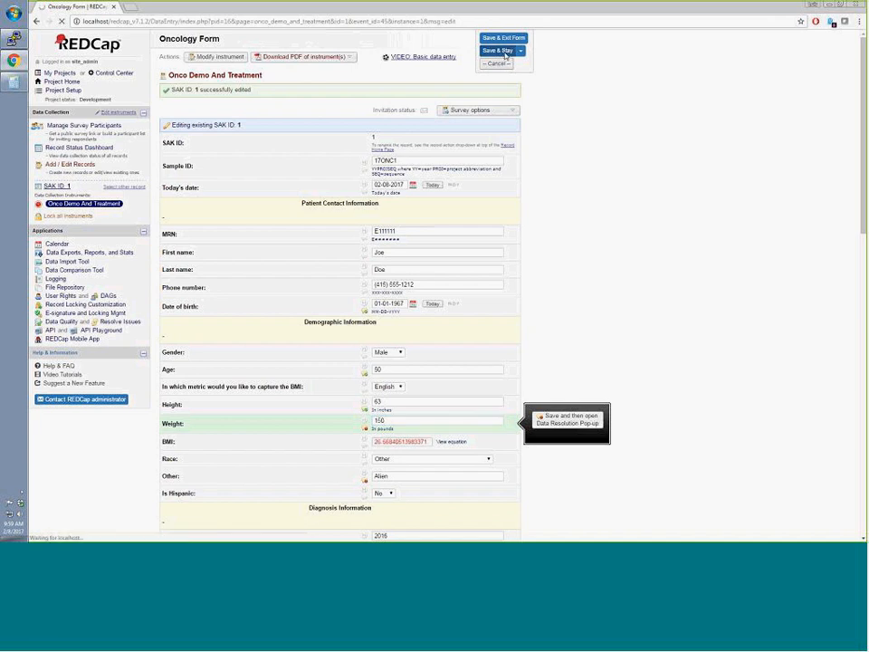
Respond to the Weight query with Corrected - Typographical error and the comment "Typo", and close it with the comment "Fixed".
{"action": "left_click", "coordinate": [365, 429]}
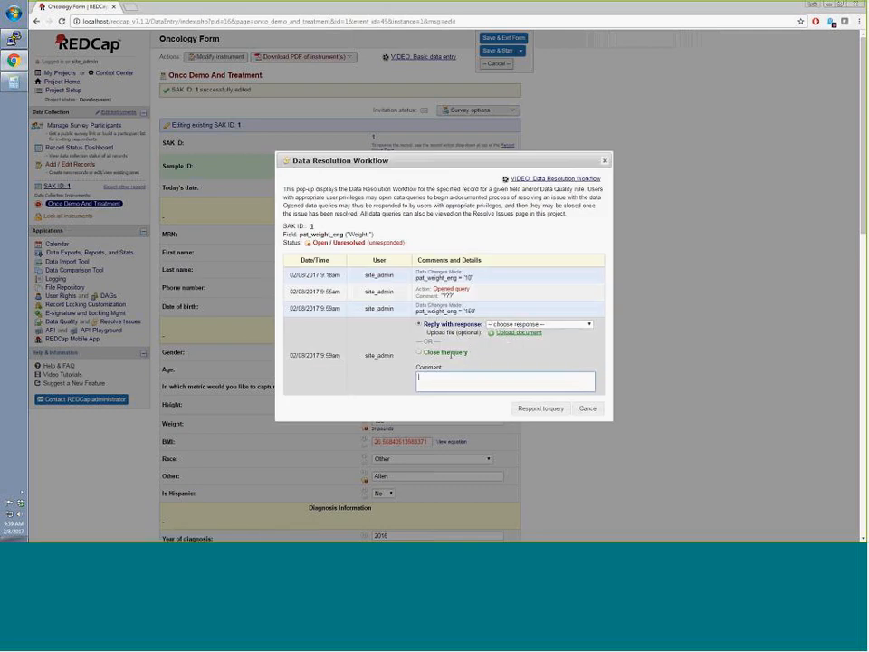
{"action": "left_click", "coordinate": [514, 324]}
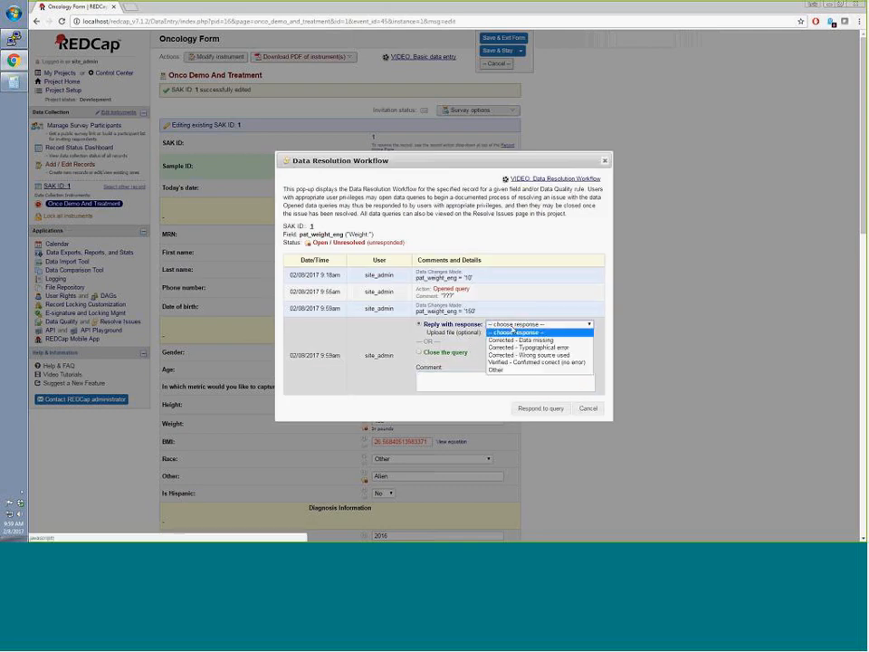
{"action": "left_click", "coordinate": [528, 348]}
{"action": "left_click", "coordinate": [522, 385]}
{"action": "type", "text": "typo"}
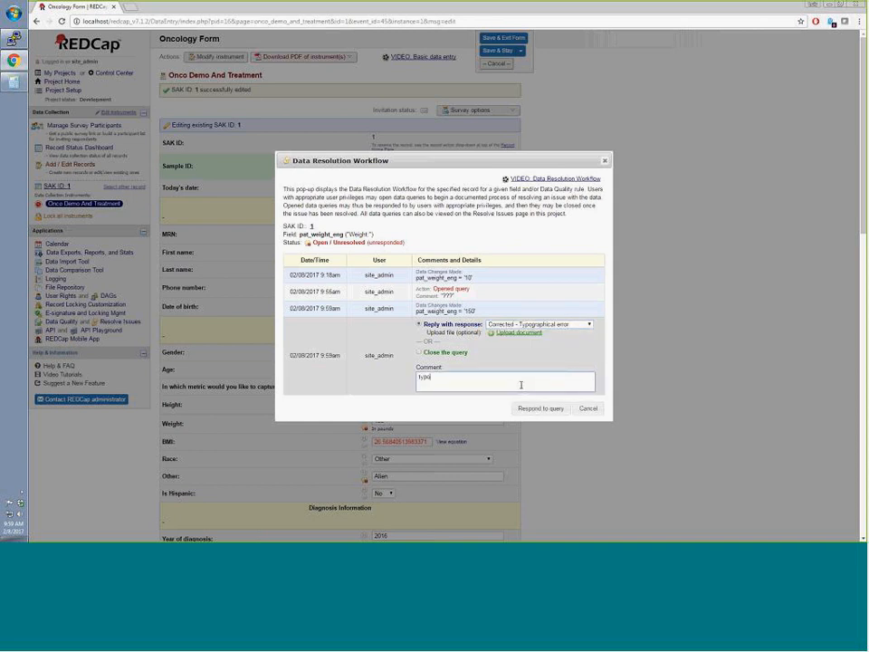
{"action": "key", "text": "Left"}
{"action": "key", "text": "Left"}
{"action": "key", "text": "Left"}
{"action": "key", "text": "BackSpace"}
{"action": "type", "text": "T"}
{"action": "left_click", "coordinate": [537, 408]}
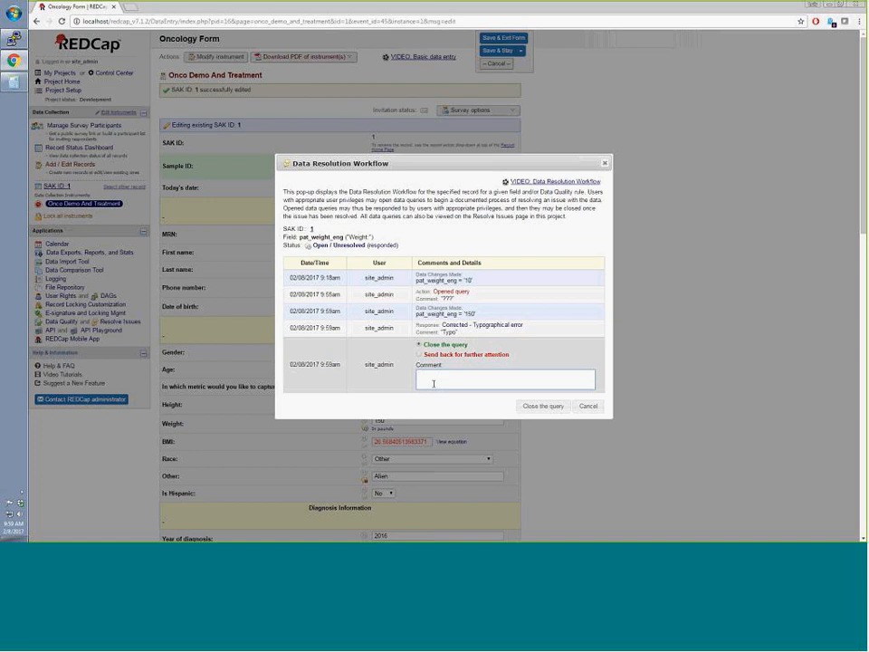
{"action": "type", "text": "Fixed"}
{"action": "left_click", "coordinate": [532, 406]}
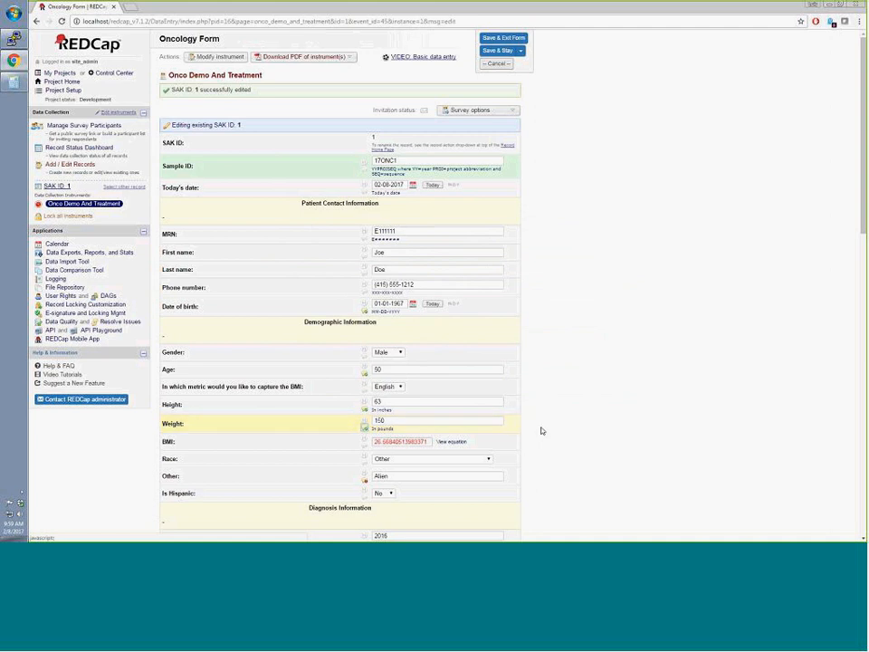
Replace the Other race value with "Galactical" and save the record while staying on the form.
{"action": "scroll", "coordinate": [489, 416], "scroll_direction": "down", "scroll_amount": 2}
{"action": "left_click", "coordinate": [417, 392]}
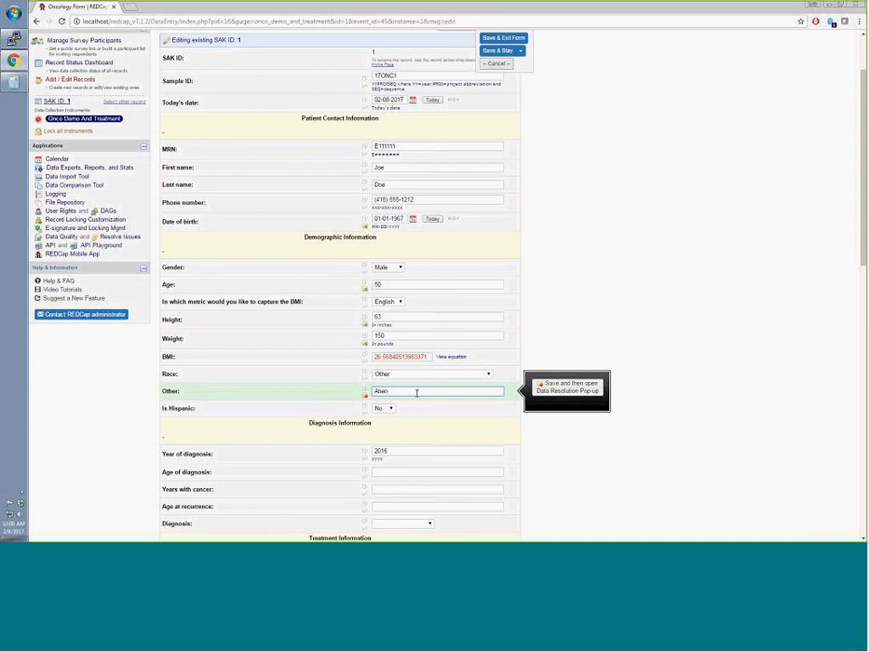
{"action": "key", "text": "BackSpace"}
{"action": "key", "text": "BackSpace"}
{"action": "key", "text": "BackSpace"}
{"action": "key", "text": "BackSpace"}
{"action": "type", "text": "G"}
{"action": "type", "text": "ctical"}
{"action": "left_click", "coordinate": [490, 51]}
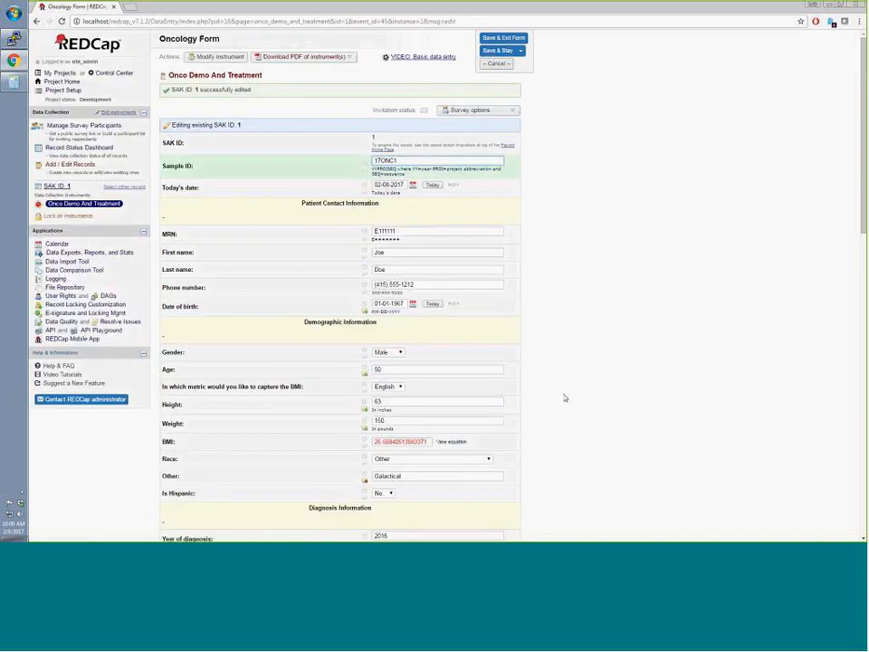
Close the query on the Other race field without a reply, adding the comment "Fixed".
{"action": "scroll", "coordinate": [453, 412], "scroll_direction": "down", "scroll_amount": 1}
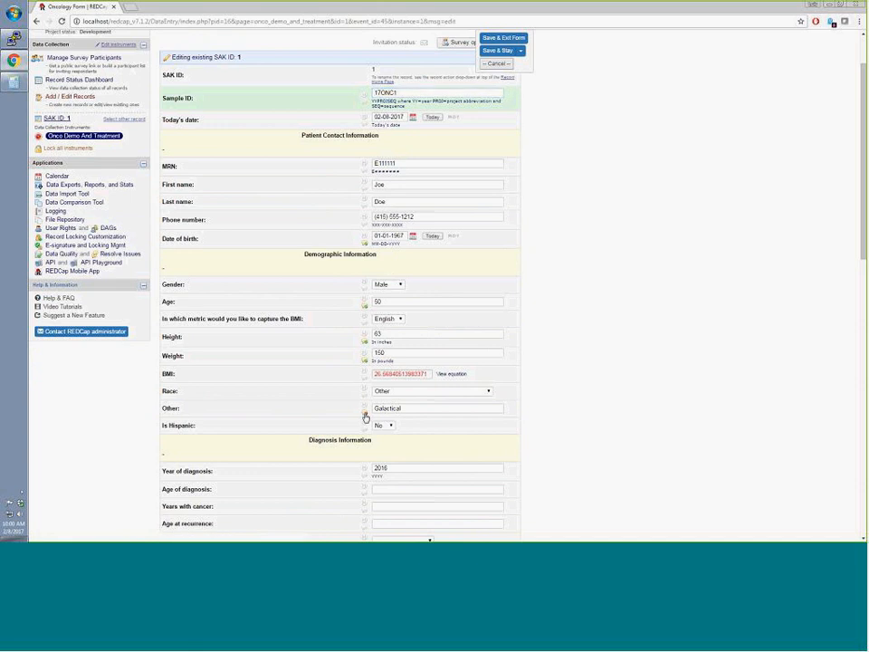
{"action": "left_click", "coordinate": [365, 413]}
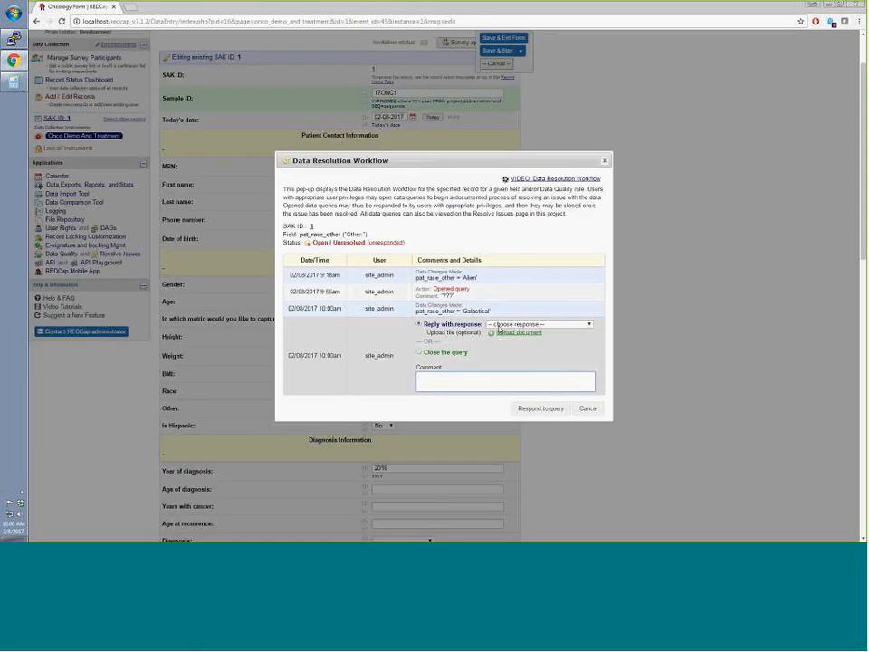
{"action": "left_click", "coordinate": [419, 353]}
{"action": "left_click", "coordinate": [430, 385]}
{"action": "type", "text": "Fixed"}
{"action": "left_click", "coordinate": [543, 408]}
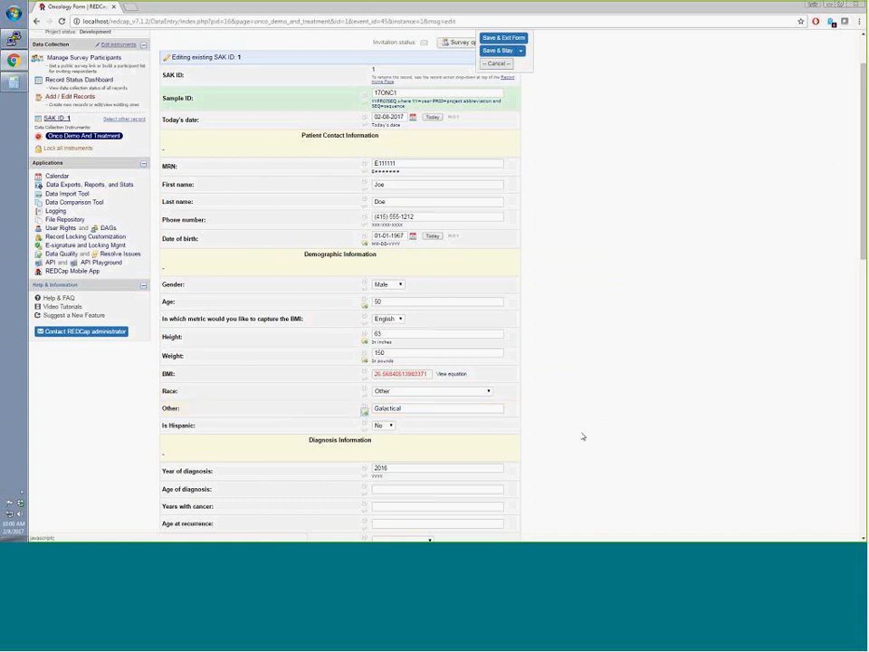
Look over the rest of the form and check the Resolve Issues dashboard for open queries.
{"action": "scroll", "coordinate": [582, 436], "scroll_direction": "down", "scroll_amount": 1}
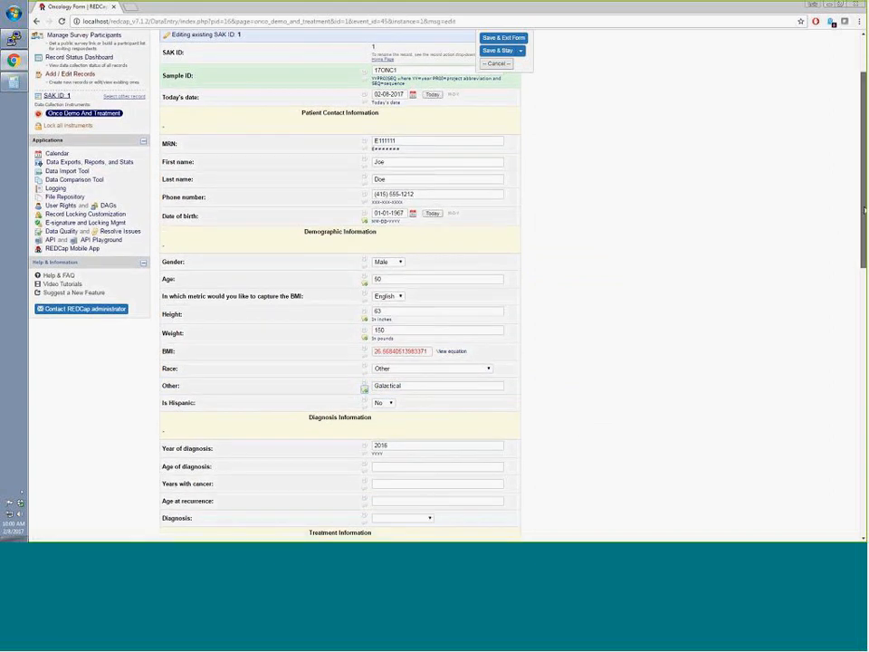
{"action": "scroll", "coordinate": [829, 435], "scroll_direction": "down", "scroll_amount": 5}
{"action": "scroll", "coordinate": [829, 435], "scroll_direction": "up", "scroll_amount": 6}
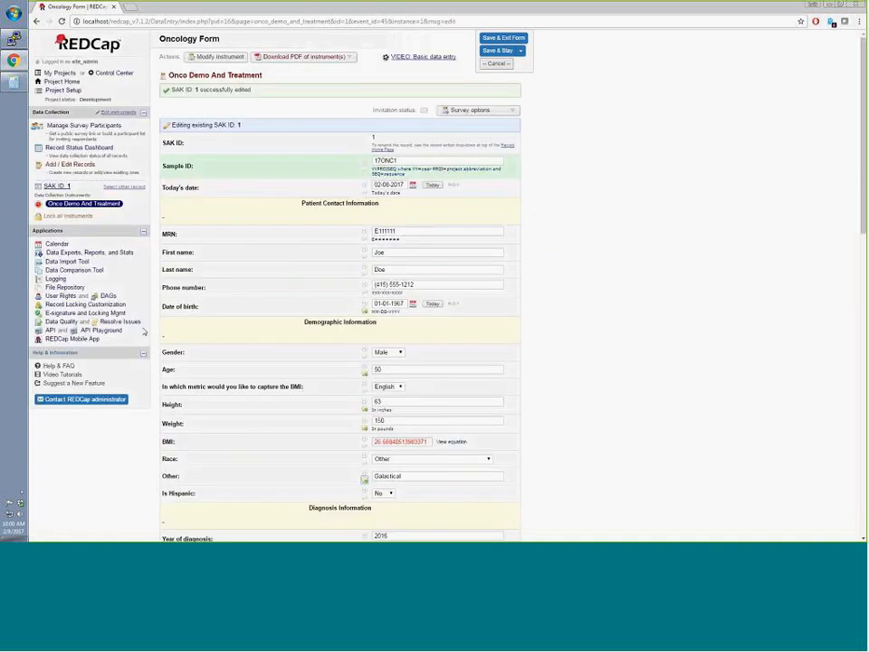
{"action": "left_click", "coordinate": [121, 322]}
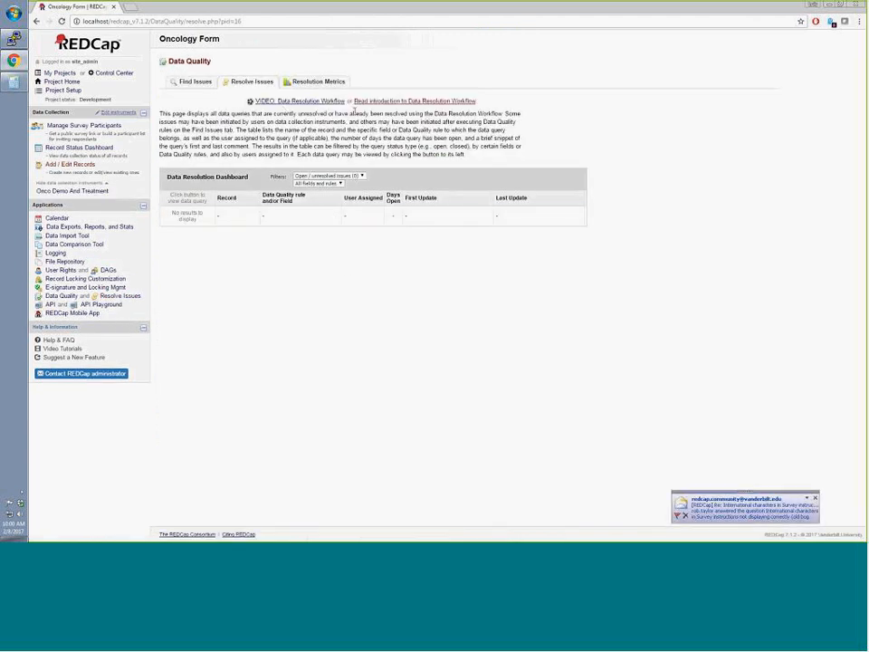
Examine the project's Resolution Metrics, including the general statistics and the charts of most queried fields and records.
{"action": "left_click", "coordinate": [330, 87]}
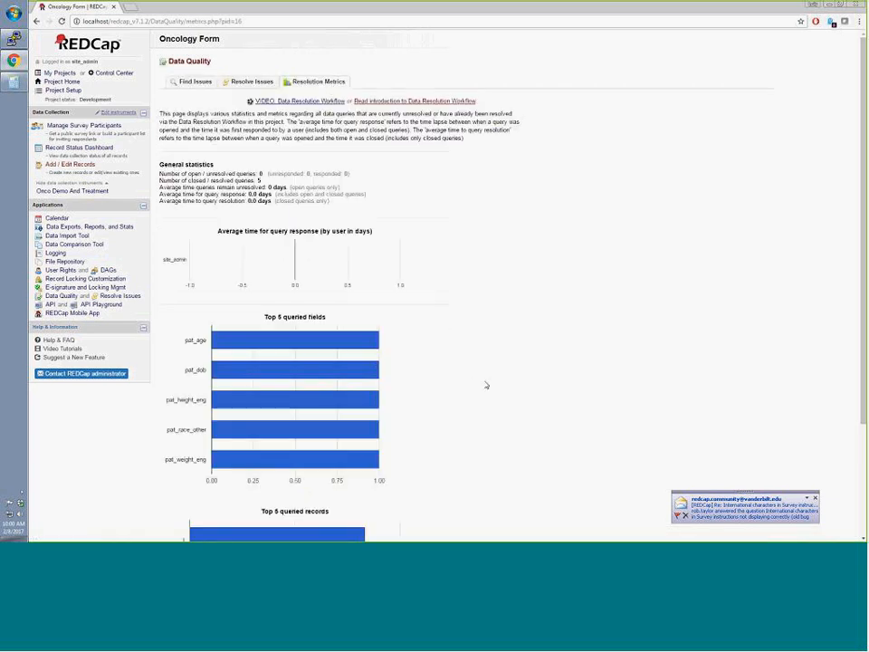
{"action": "scroll", "coordinate": [487, 385], "scroll_direction": "down", "scroll_amount": 1}
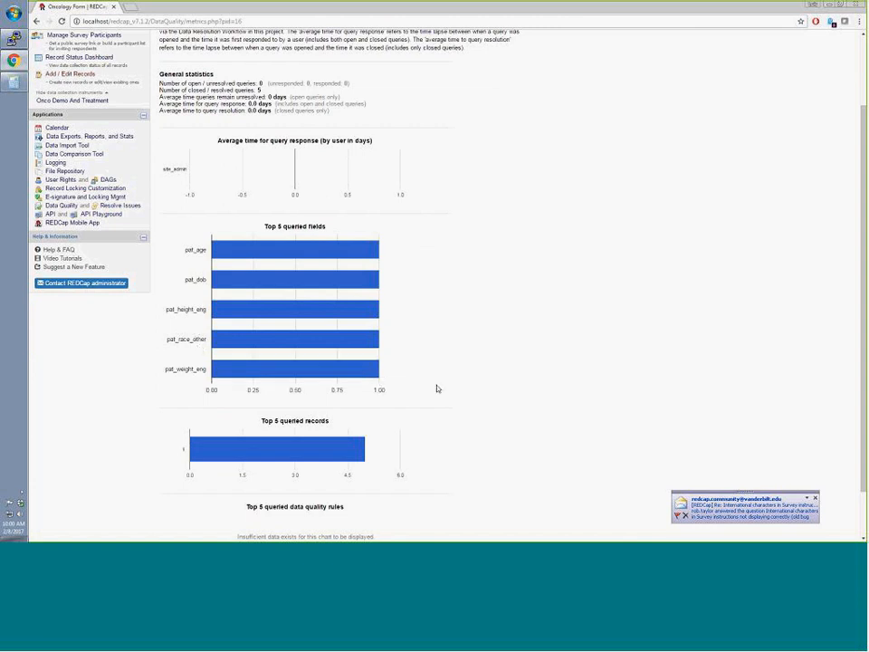
{"action": "scroll", "coordinate": [437, 388], "scroll_direction": "down", "scroll_amount": 1}
{"action": "scroll", "coordinate": [437, 389], "scroll_direction": "down", "scroll_amount": 1}
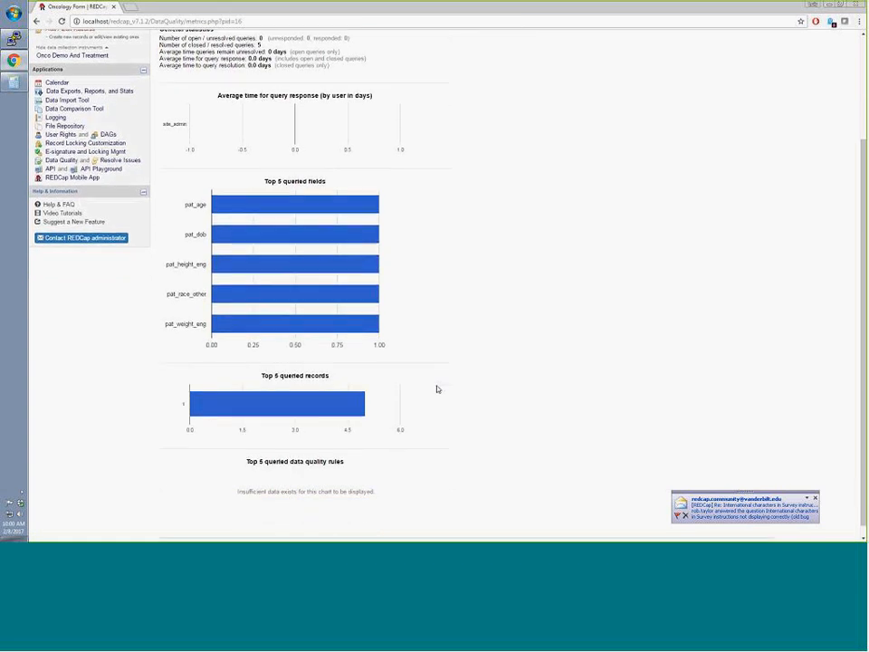
{"action": "scroll", "coordinate": [437, 388], "scroll_direction": "up", "scroll_amount": 3}
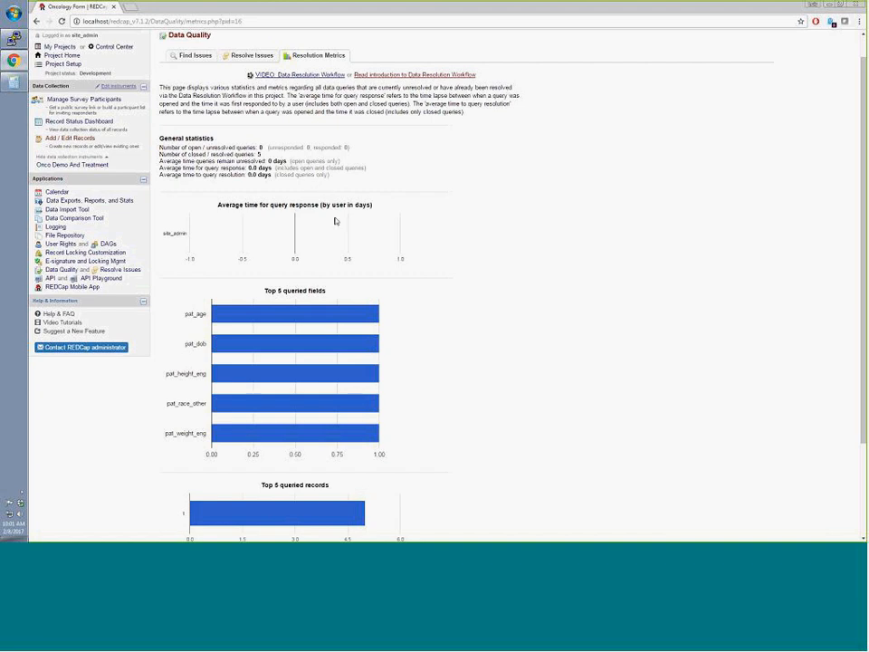
Filter the Resolve Issues dashboard to closed / resolved issues and inspect the query history of the pat_race_other field.
{"action": "left_click", "coordinate": [244, 55]}
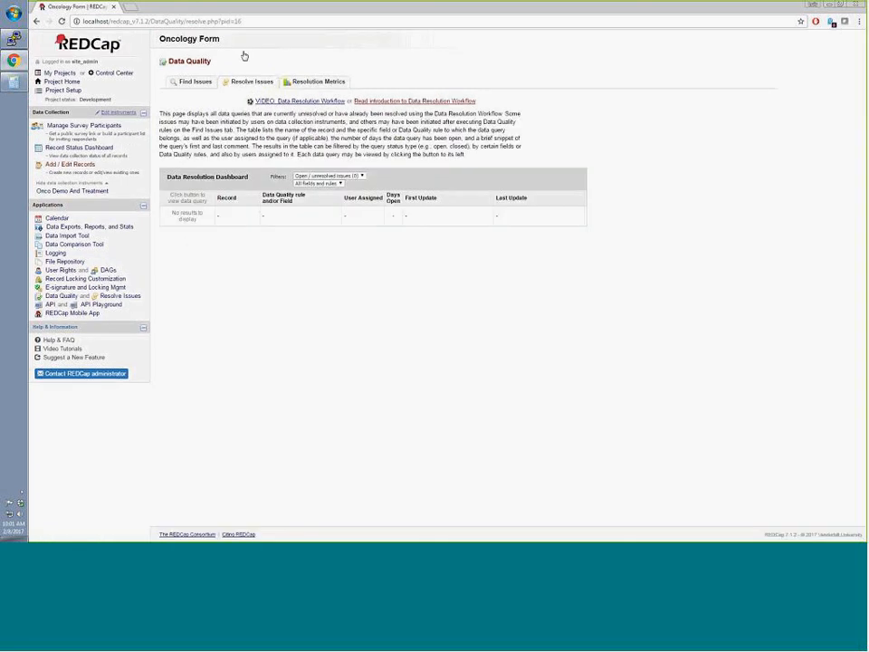
{"action": "left_click", "coordinate": [329, 175]}
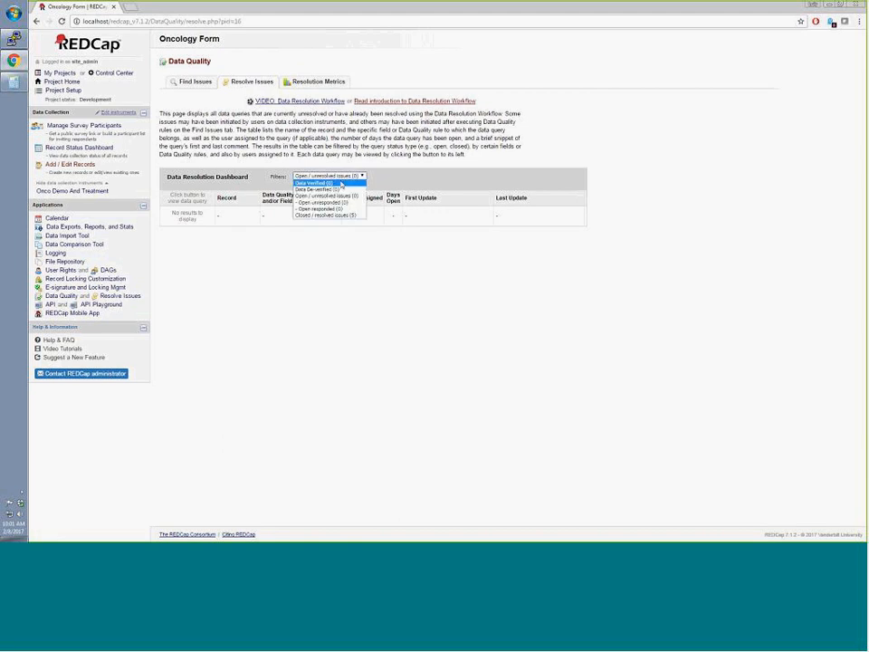
{"action": "left_click", "coordinate": [350, 216]}
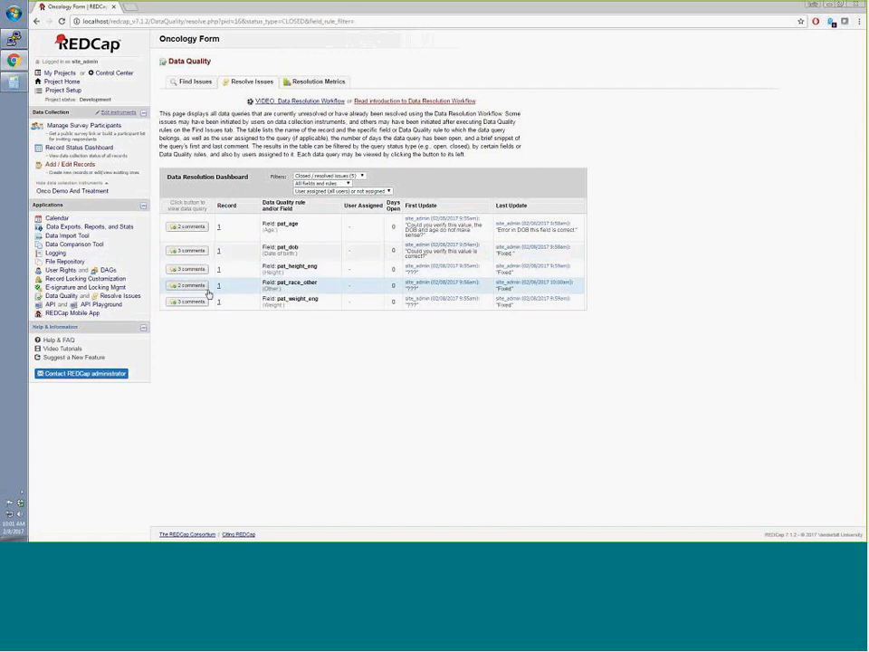
{"action": "left_click", "coordinate": [190, 286]}
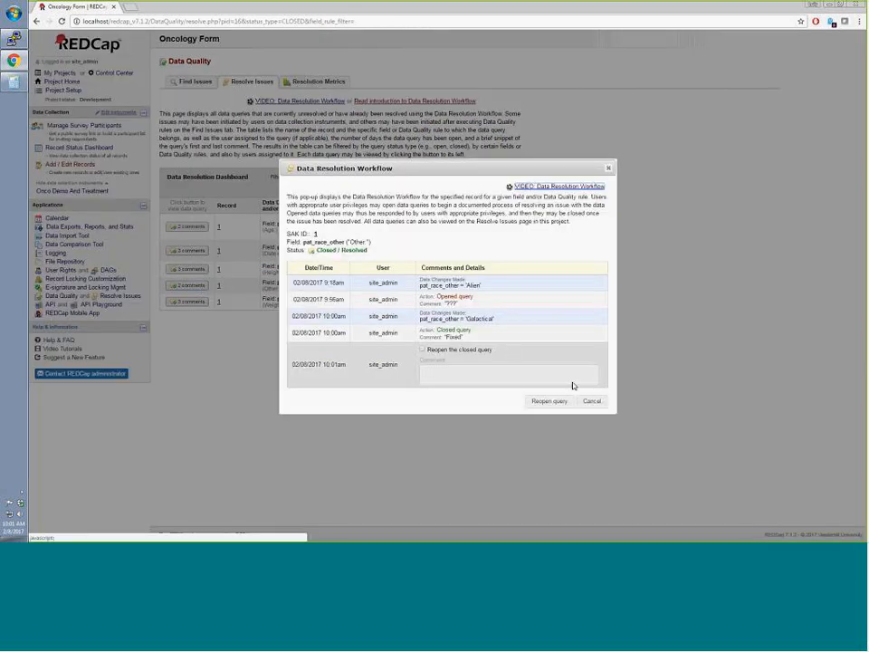
{"action": "left_click", "coordinate": [593, 401]}
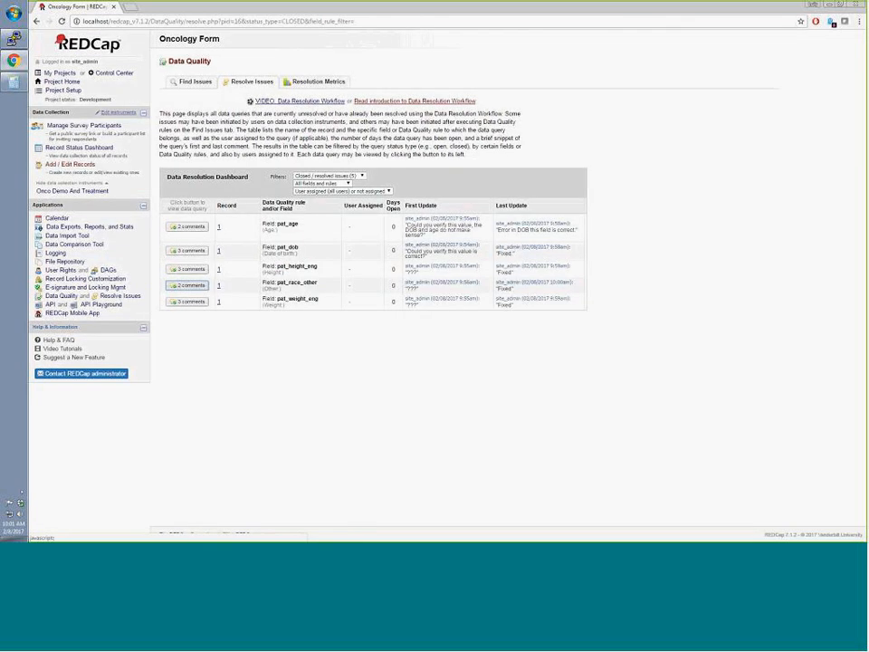
Open record 1 at the Other race field and reopen its closed query with the comment "Could you double check this value?".
{"action": "left_click", "coordinate": [218, 286]}
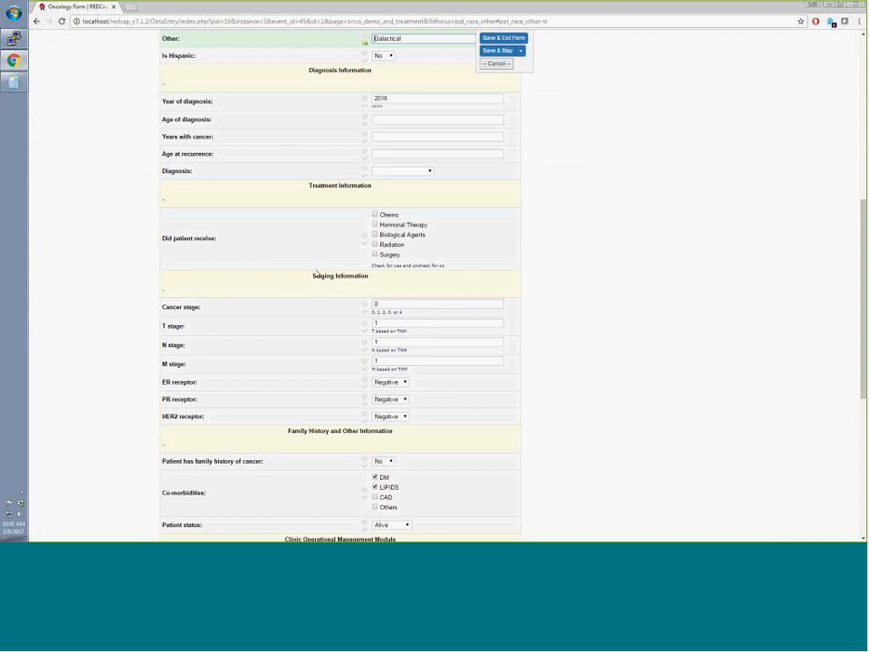
{"action": "scroll", "coordinate": [402, 312], "scroll_direction": "up", "scroll_amount": 6}
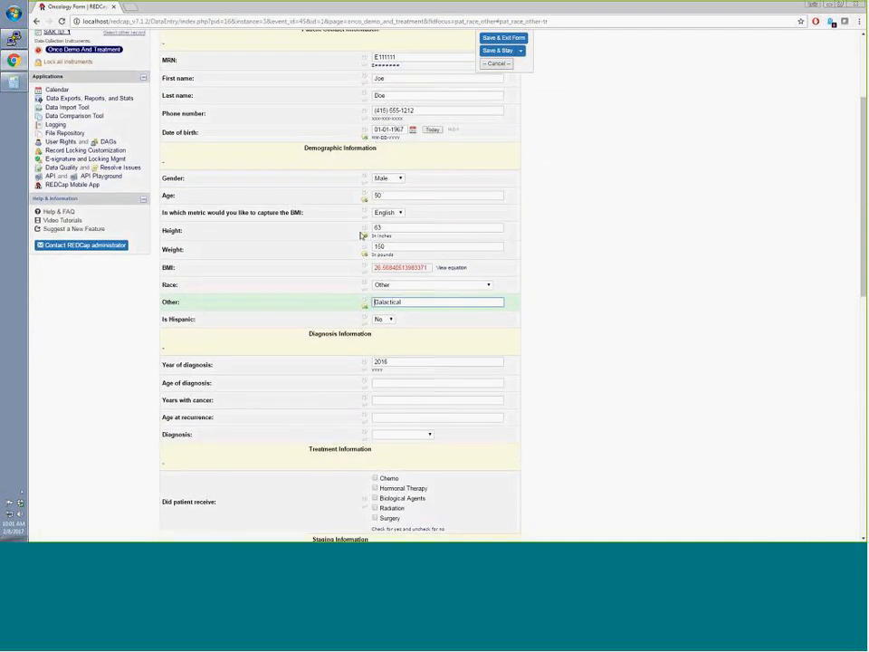
{"action": "left_click_drag", "start_coordinate": [404, 306], "coordinate": [361, 301]}
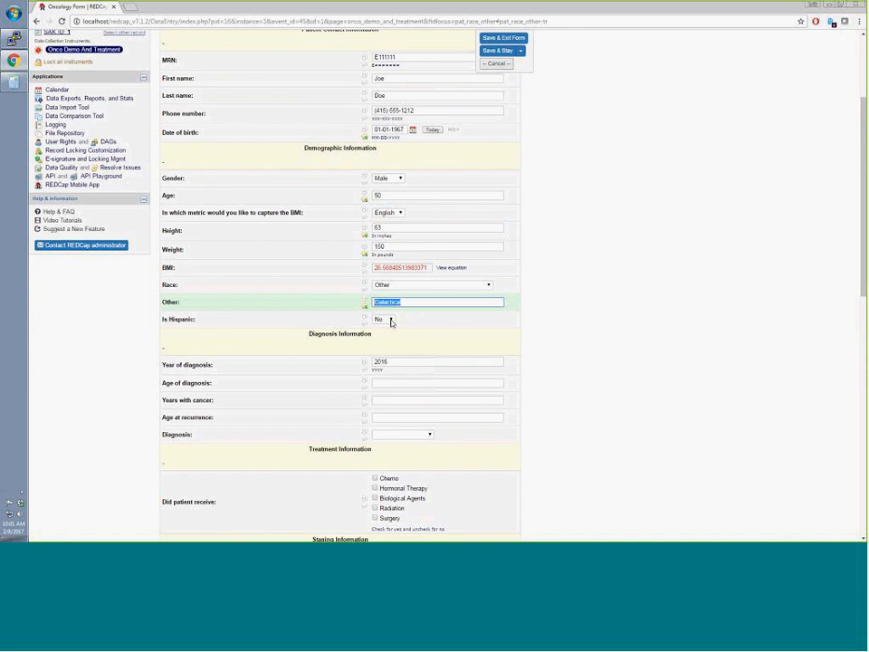
{"action": "left_click", "coordinate": [366, 311]}
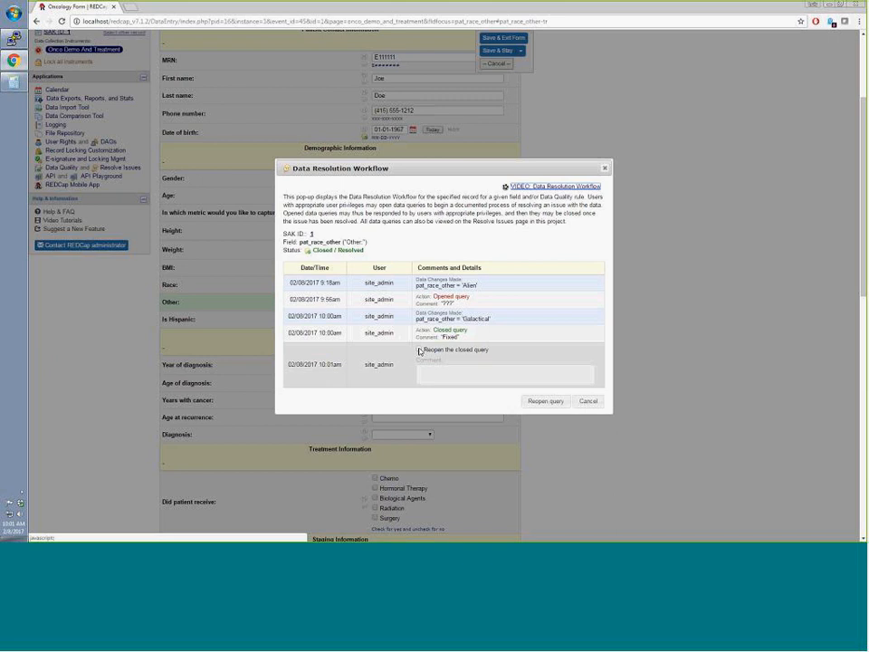
{"action": "left_click", "coordinate": [418, 348]}
{"action": "left_click", "coordinate": [434, 374]}
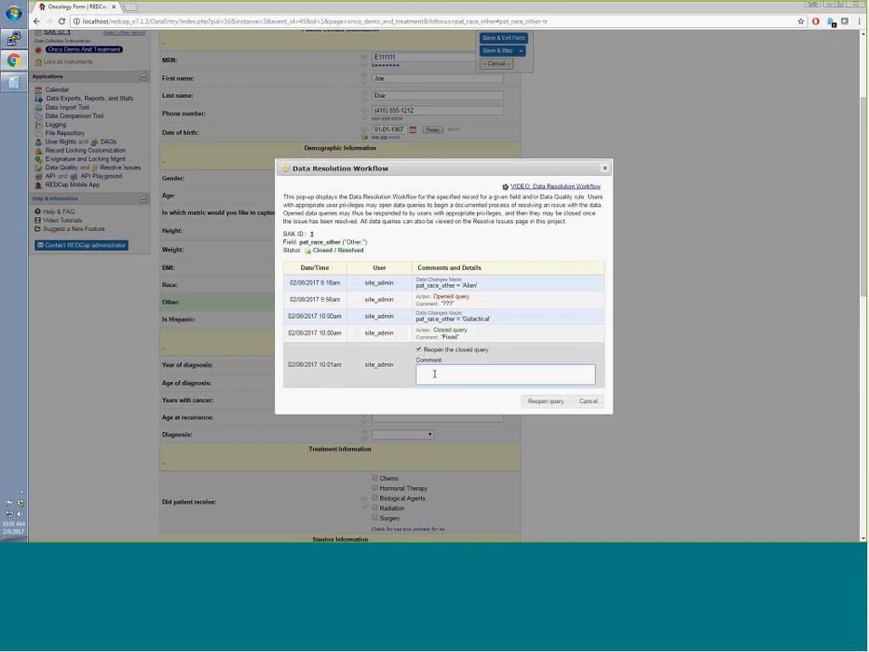
{"action": "type", "text": "Could you double check this value?"}
{"action": "left_click", "coordinate": [546, 400]}
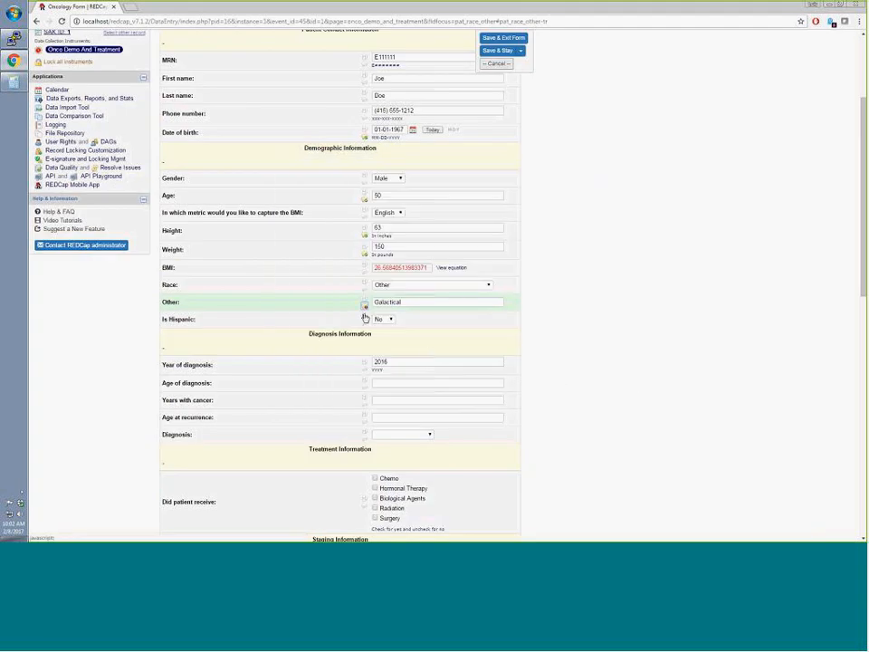
Return to record 1 through its open query on the Resolve Issues dashboard, clear the Other race value, and save while staying on the form.
{"action": "left_click", "coordinate": [131, 169]}
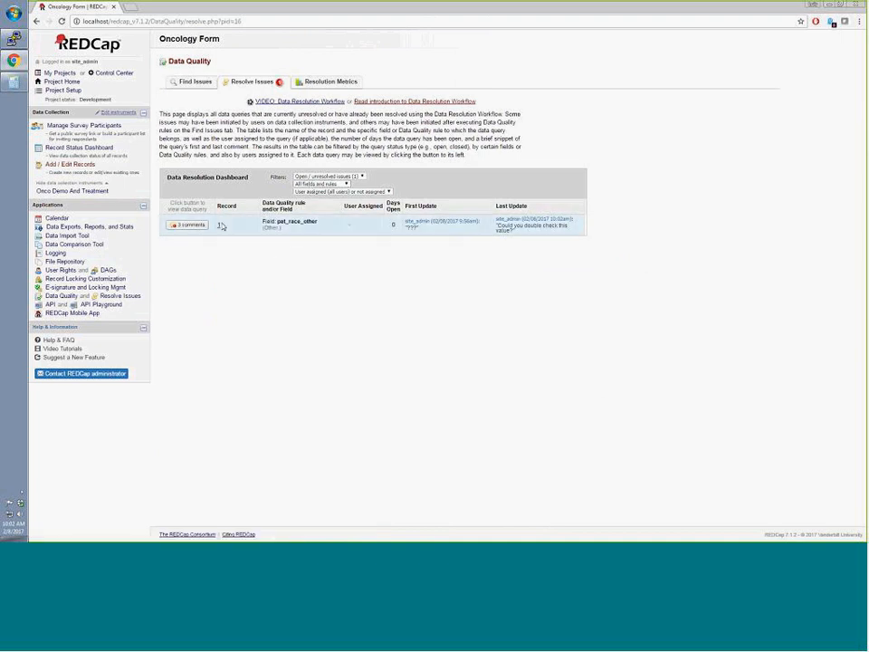
{"action": "left_click", "coordinate": [218, 228]}
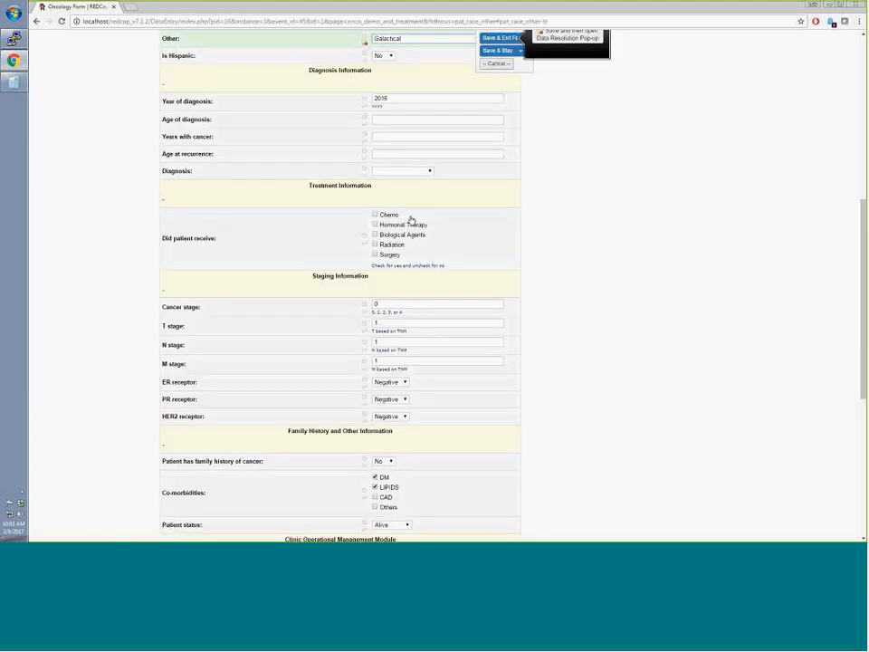
{"action": "left_click_drag", "start_coordinate": [414, 274], "coordinate": [367, 275]}
{"action": "key", "text": "BackSpace"}
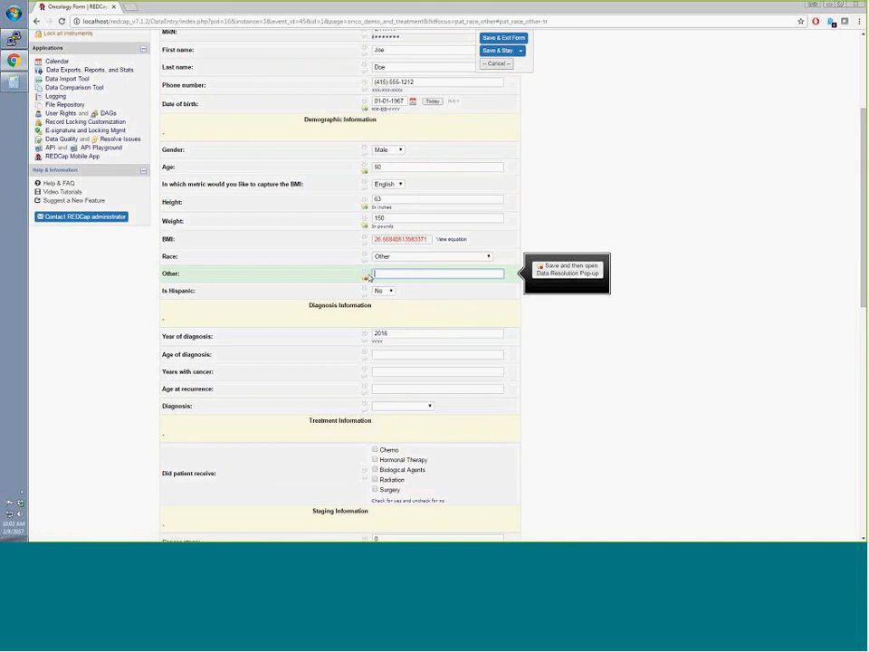
{"action": "left_click", "coordinate": [499, 51]}
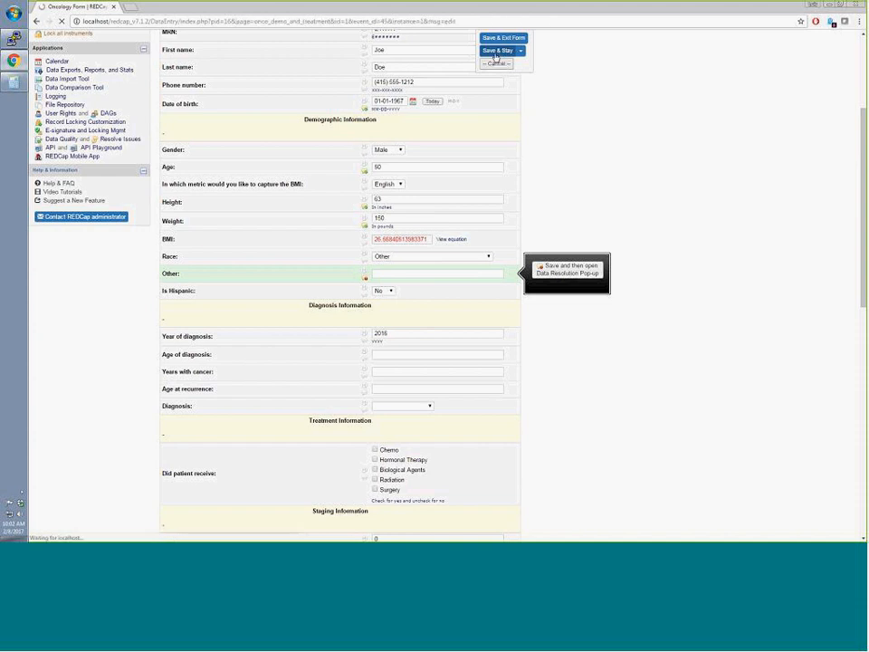
Reply to the Other race query with the response "Corrected - Wrong source used" and the comment "I used the wrong source.".
{"action": "scroll", "coordinate": [479, 326], "scroll_direction": "down", "scroll_amount": 1}
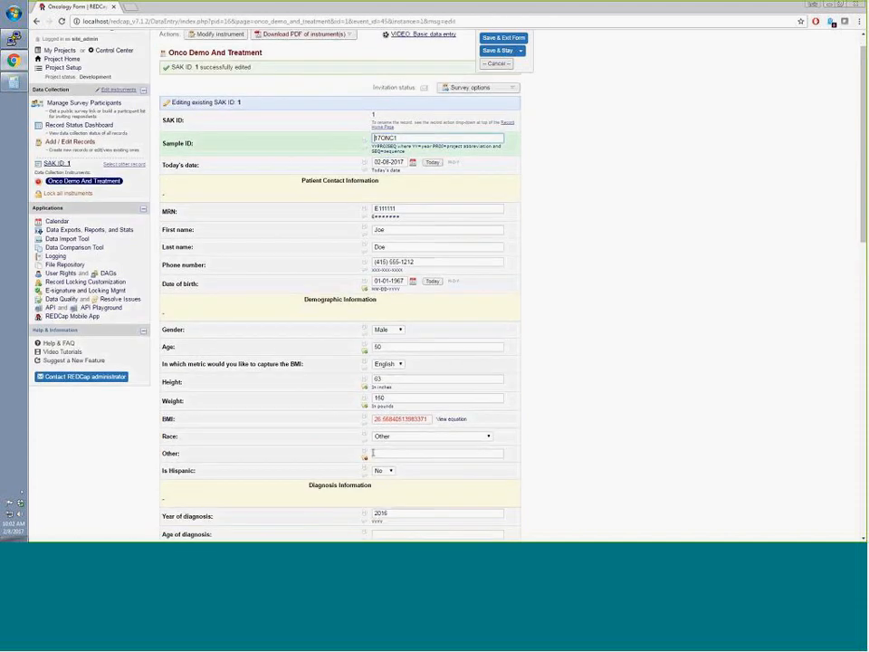
{"action": "left_click", "coordinate": [364, 458]}
{"action": "left_click", "coordinate": [419, 378]}
{"action": "left_click", "coordinate": [419, 349]}
{"action": "left_click", "coordinate": [502, 351]}
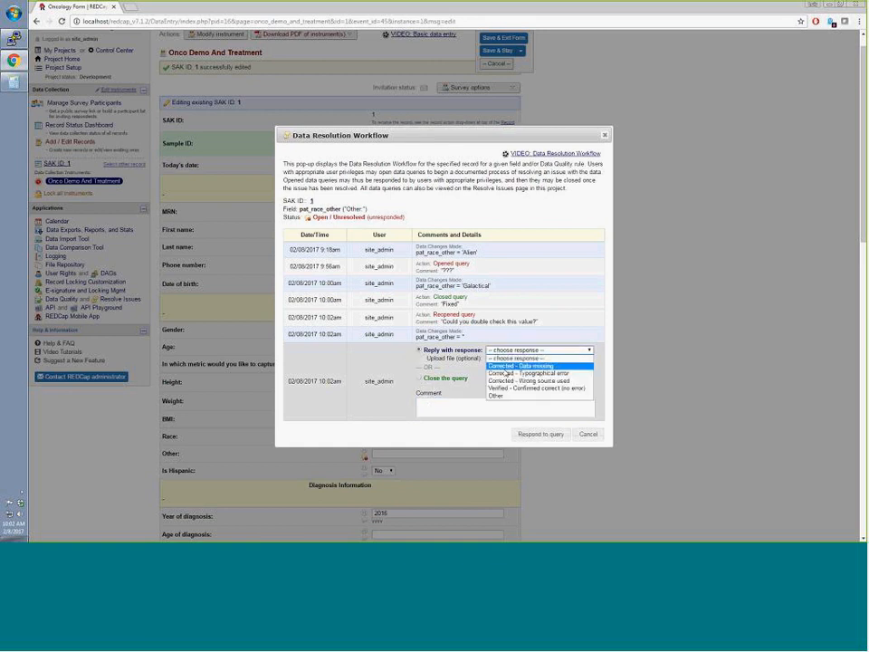
{"action": "left_click", "coordinate": [528, 381]}
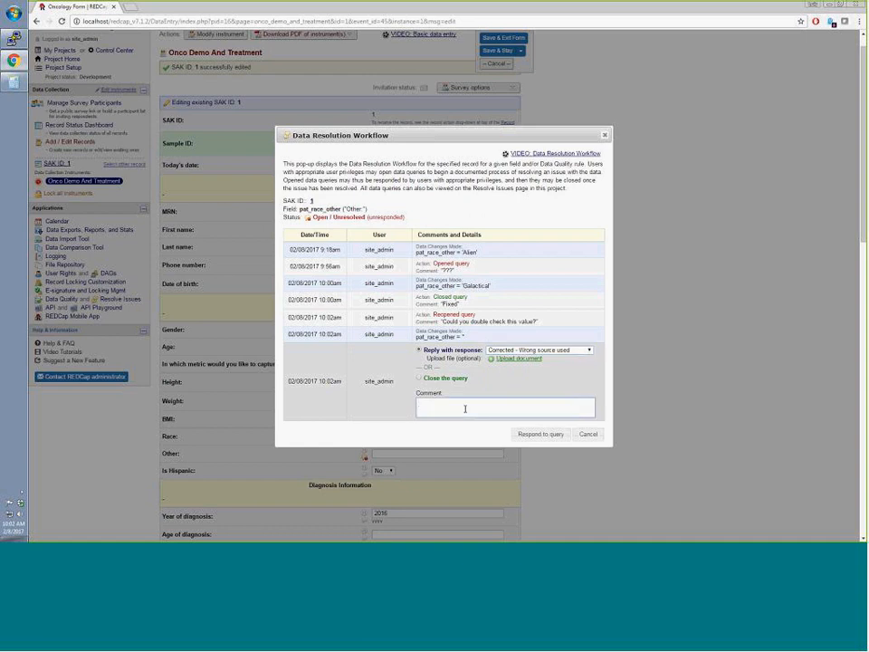
{"action": "type", "text": "sed the wrong source"}
{"action": "left_click", "coordinate": [525, 436]}
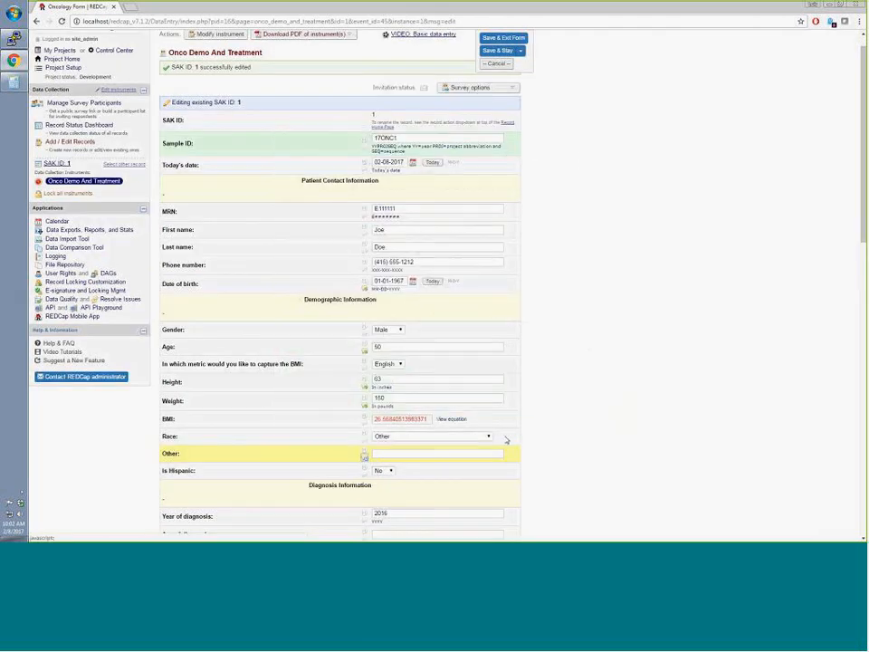
Close the responded Other race query with the comment "Fixed, please refer to race.".
{"action": "left_click", "coordinate": [365, 455]}
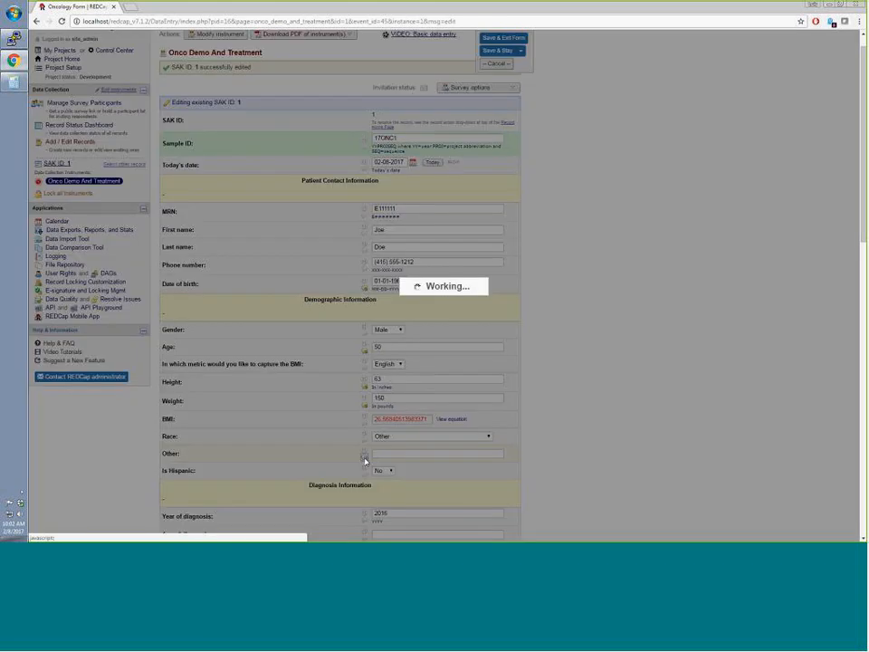
{"action": "left_click", "coordinate": [435, 410]}
{"action": "type", "text": "Fixed"}
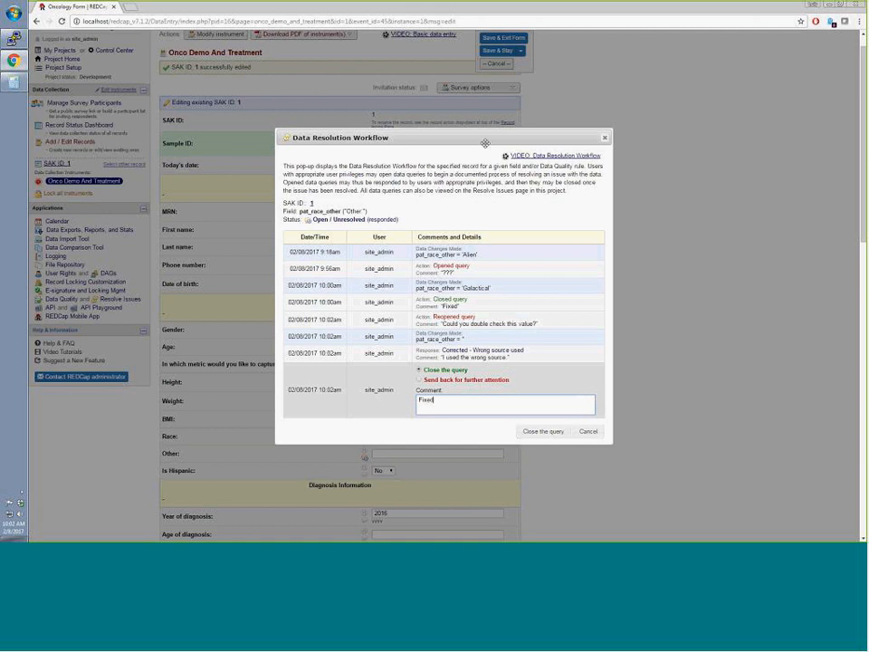
{"action": "left_click_drag", "start_coordinate": [484, 142], "coordinate": [651, 146]}
{"action": "left_click", "coordinate": [617, 408]}
{"action": "type", "text": ", pleas"}
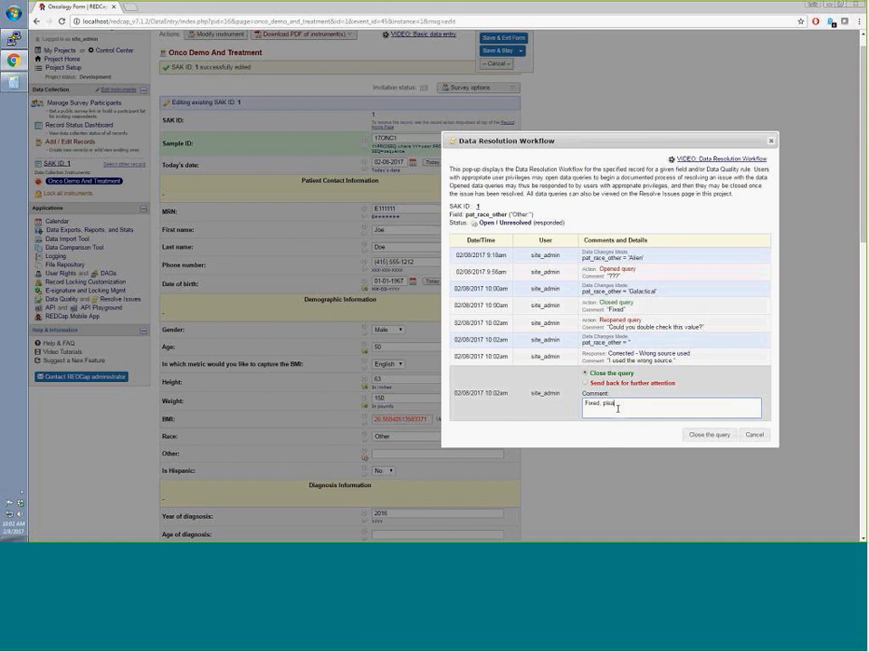
{"action": "type", "text": "e refer to race."}
{"action": "left_click", "coordinate": [703, 436]}
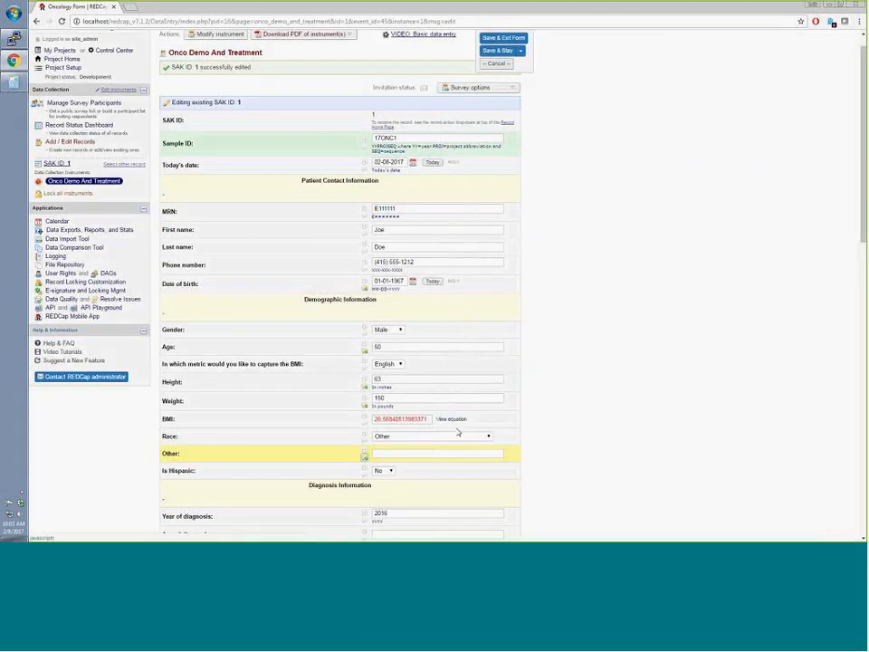
Set record 1's Race to White and save the record while staying on the form.
{"action": "left_click", "coordinate": [457, 437]}
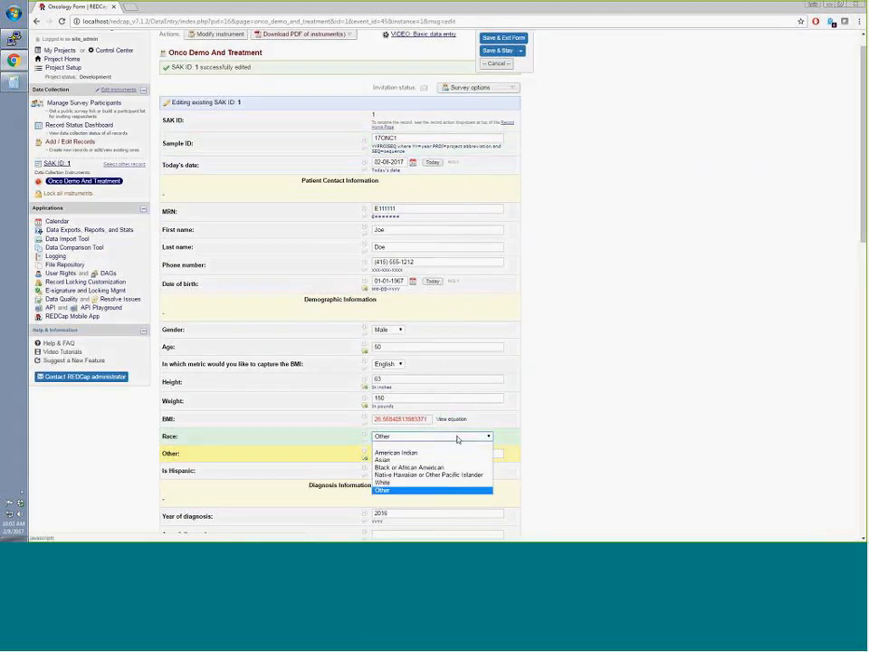
{"action": "left_click", "coordinate": [428, 486]}
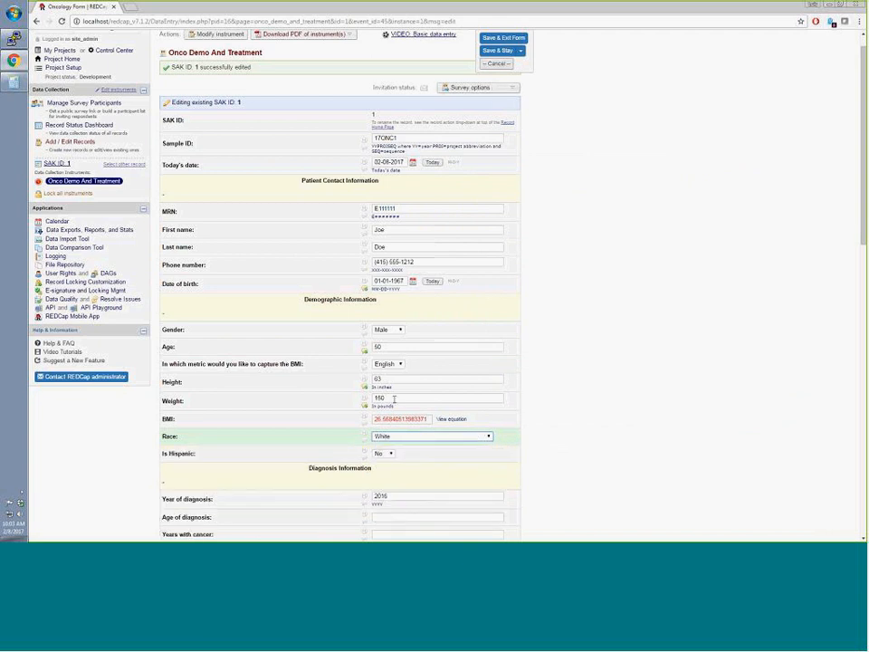
{"action": "left_click", "coordinate": [503, 52]}
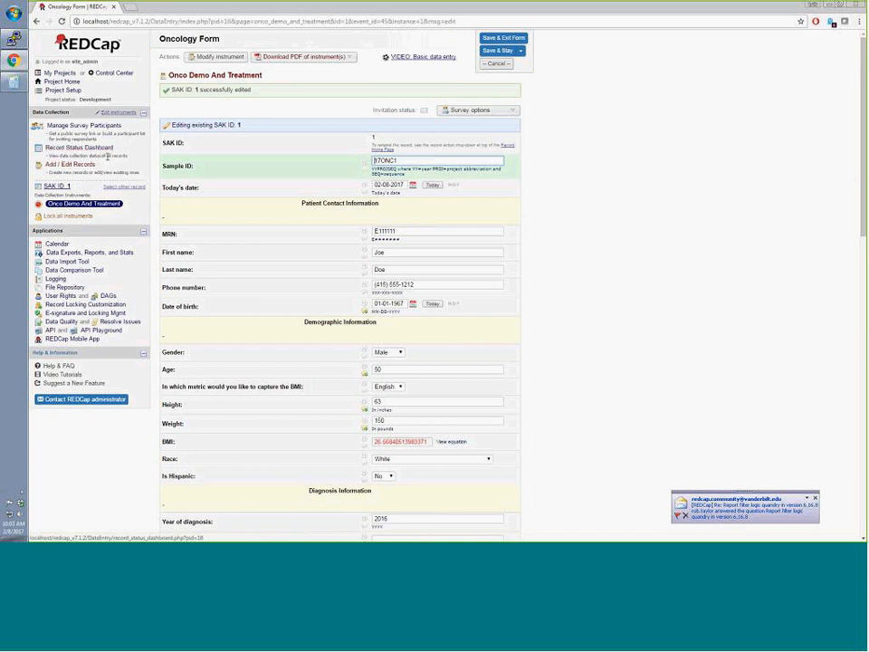
Check the Resolve Issues dashboard for open queries and review the project's Resolution Metrics.
{"action": "left_click", "coordinate": [120, 322]}
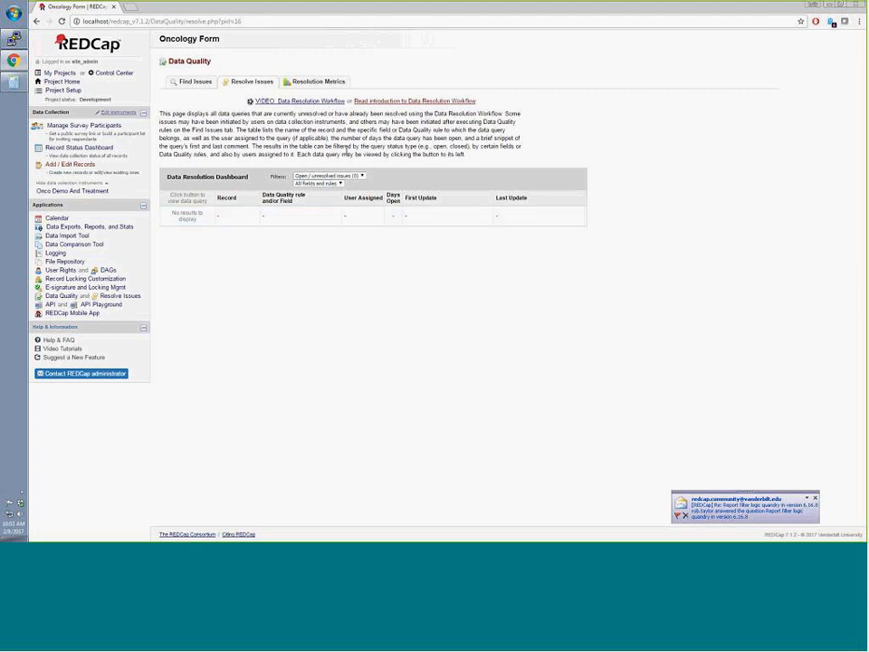
{"action": "left_click", "coordinate": [318, 83]}
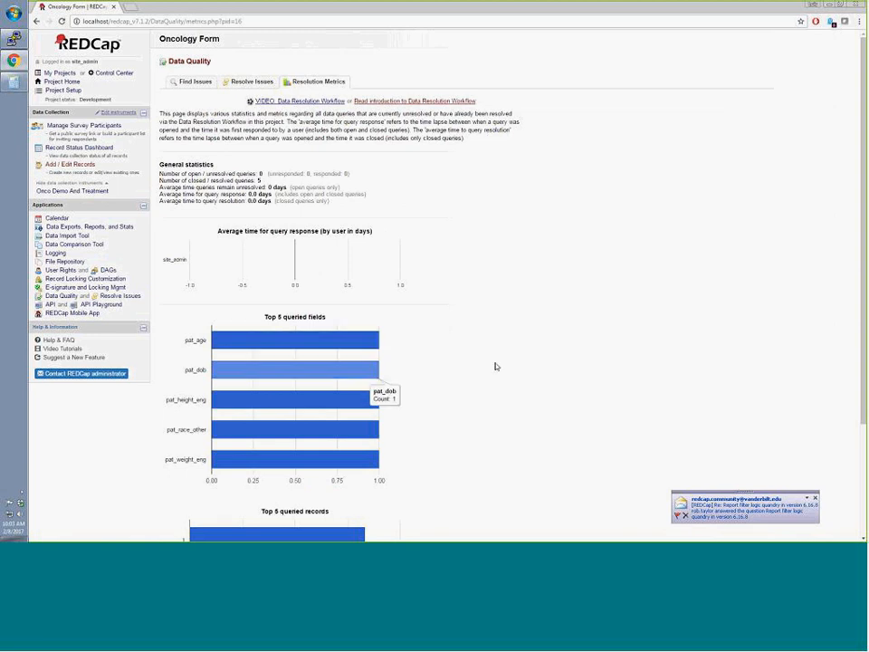
Execute data quality rule A, Missing values, for all records and review the list of discrepant fields.
{"action": "left_click", "coordinate": [202, 84]}
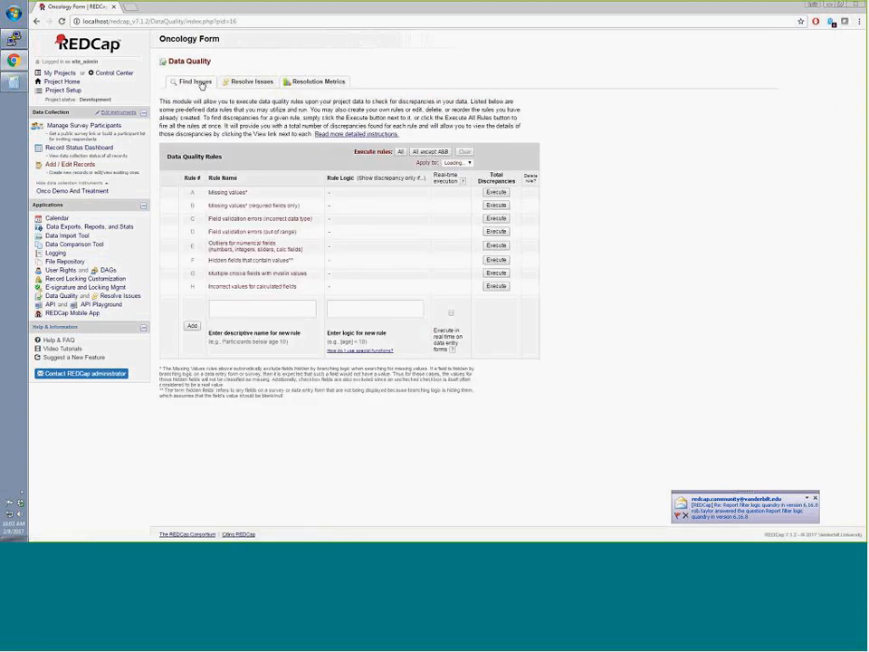
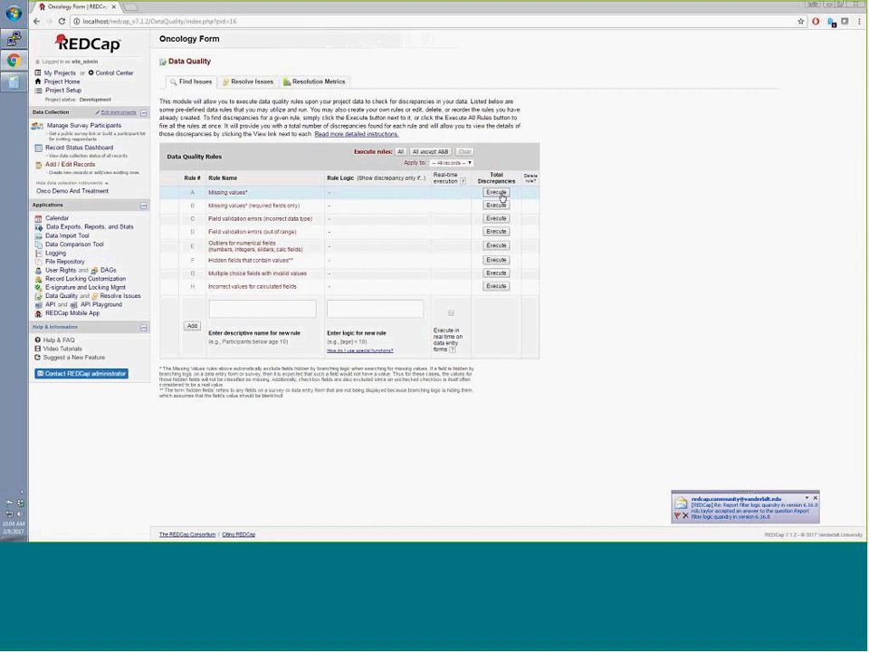
{"action": "left_click", "coordinate": [497, 193]}
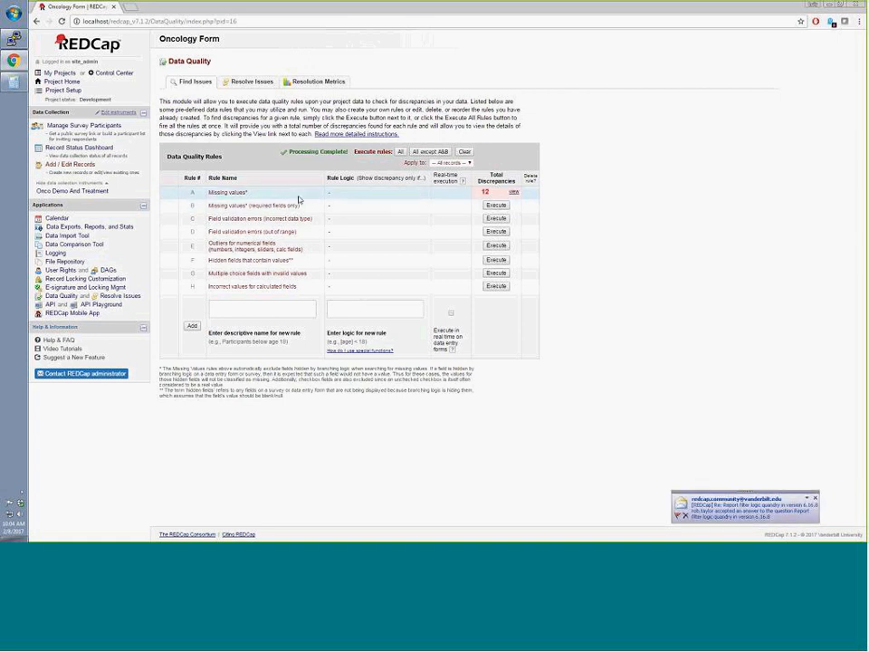
{"action": "left_click", "coordinate": [515, 193]}
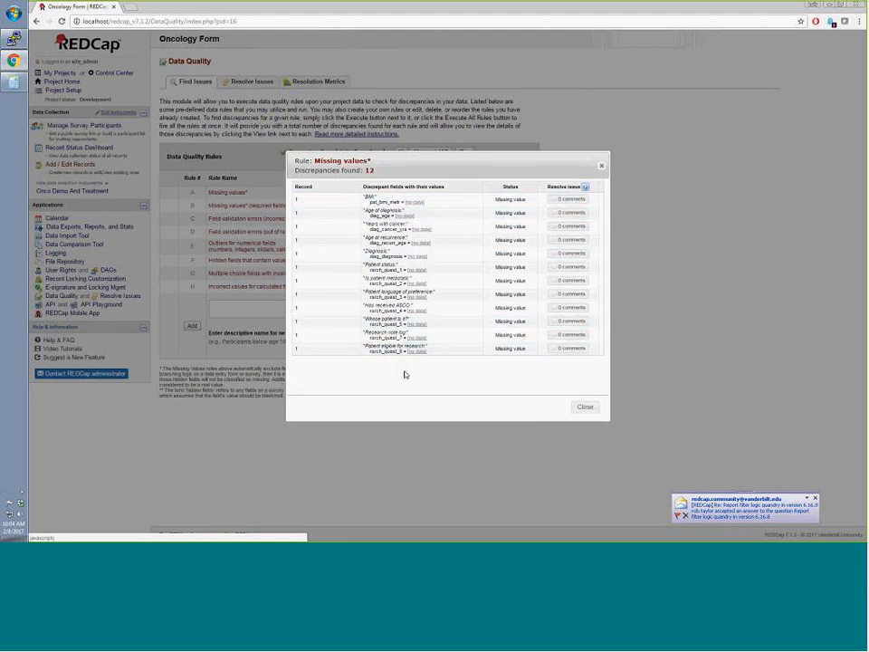
{"action": "left_click", "coordinate": [590, 409]}
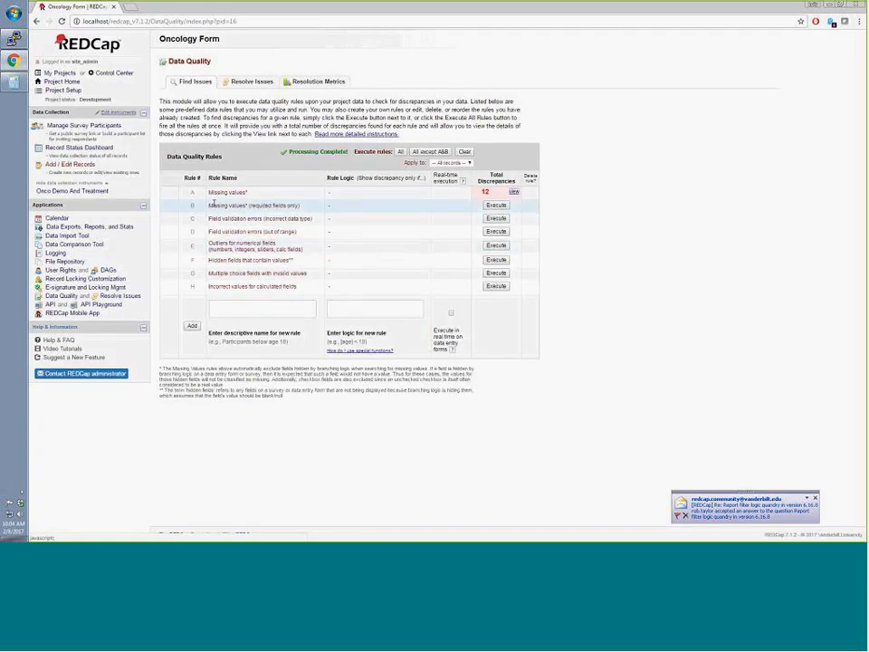
Execute data quality rules B, C, D, E and F one at a time for all records.
{"action": "left_click", "coordinate": [496, 206]}
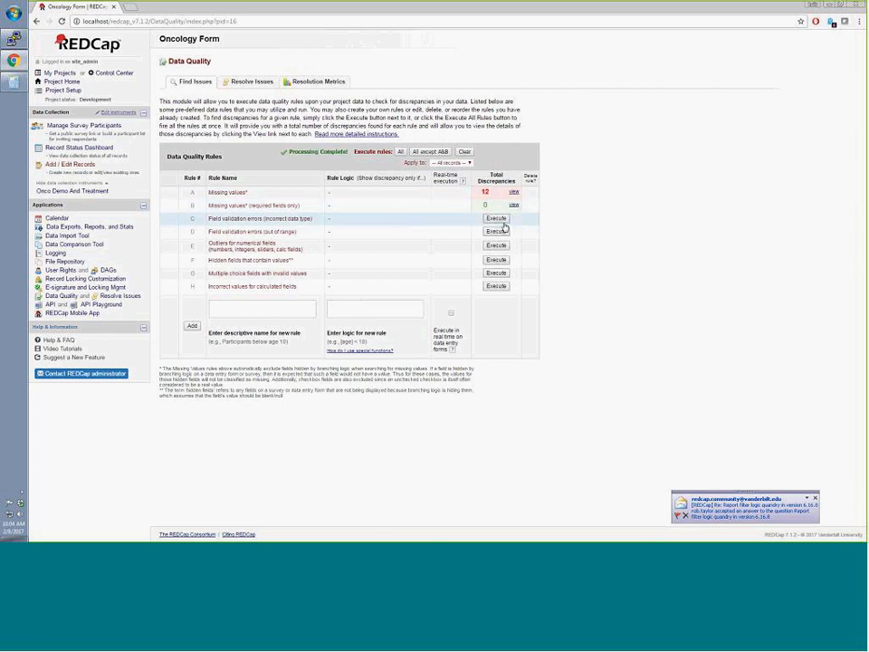
{"action": "left_click", "coordinate": [495, 220]}
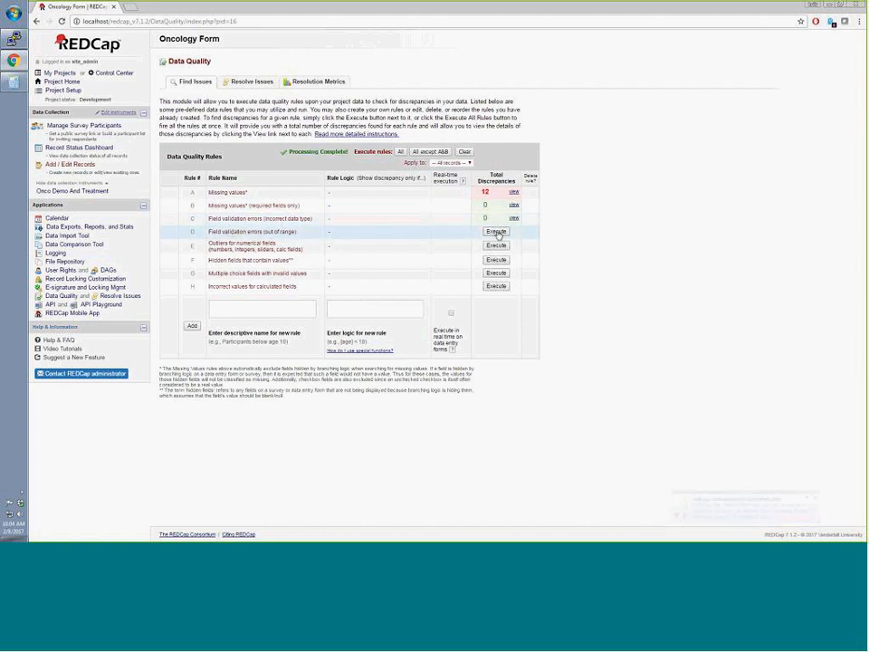
{"action": "left_click", "coordinate": [497, 231]}
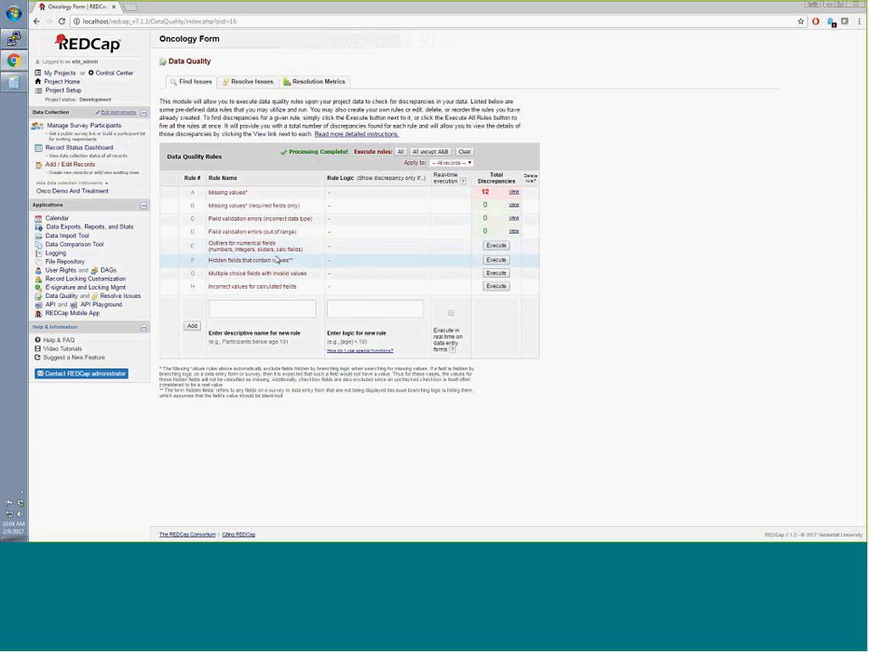
{"action": "left_click", "coordinate": [496, 246]}
{"action": "left_click", "coordinate": [497, 261]}
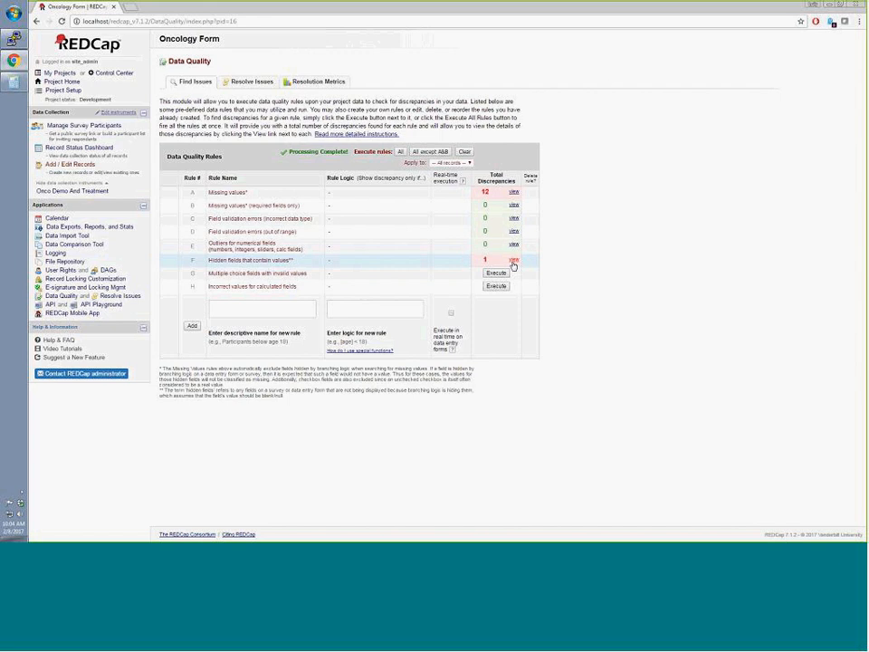
Review the discrepancy list of rule F, Hidden fields that contain values, and execute rules G and H.
{"action": "left_click", "coordinate": [514, 260]}
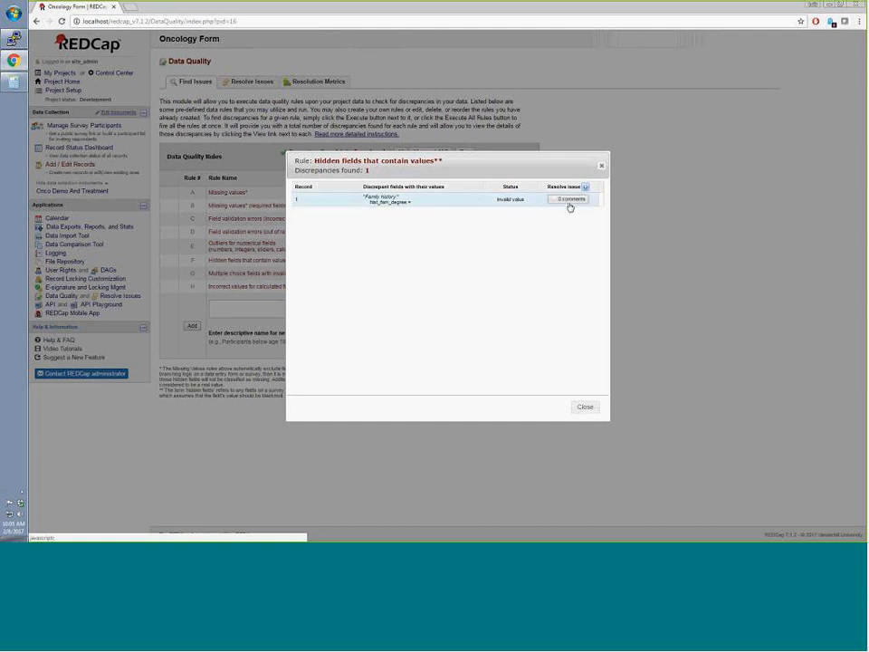
{"action": "left_click", "coordinate": [585, 407]}
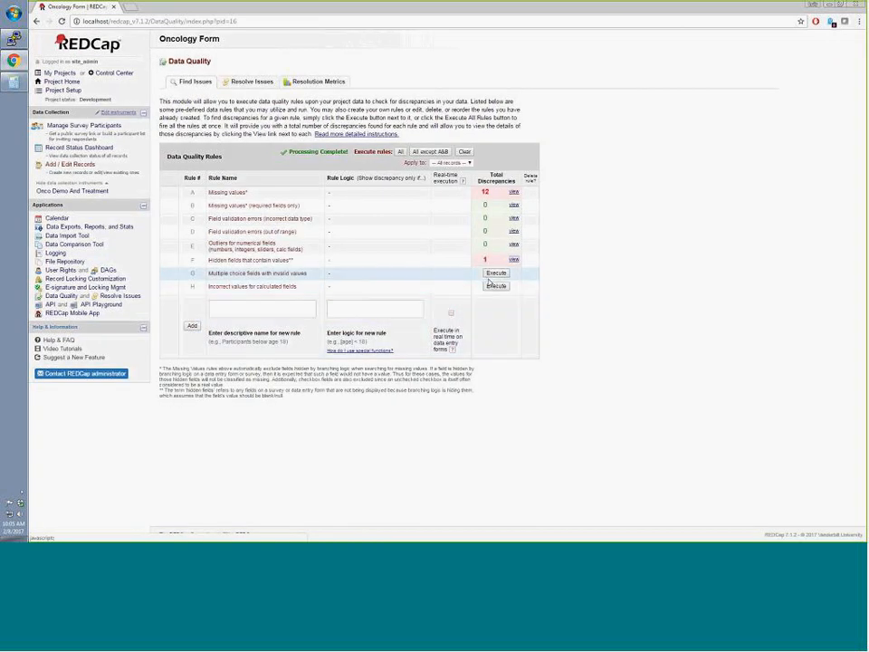
{"action": "left_click", "coordinate": [492, 274]}
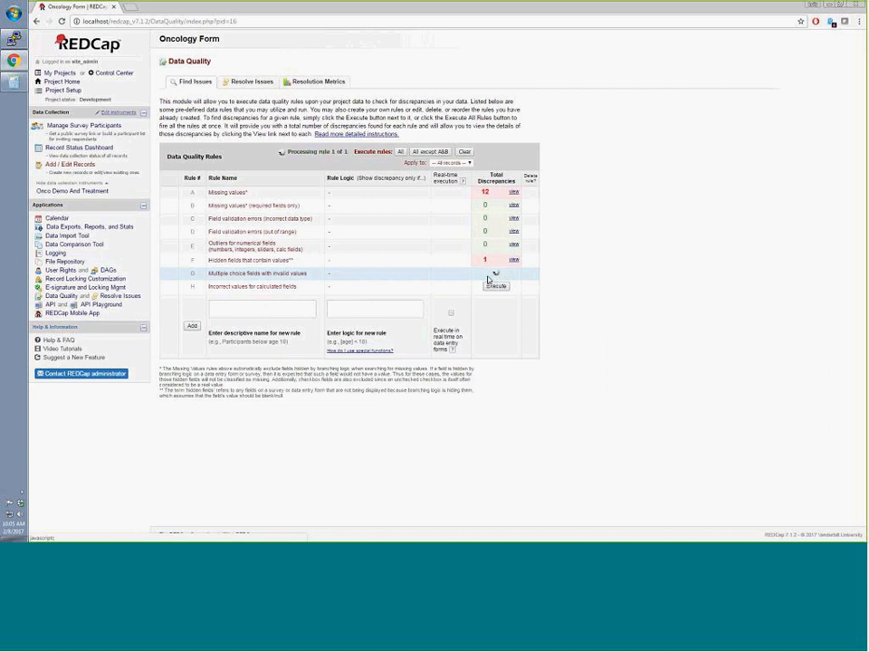
{"action": "left_click", "coordinate": [504, 288]}
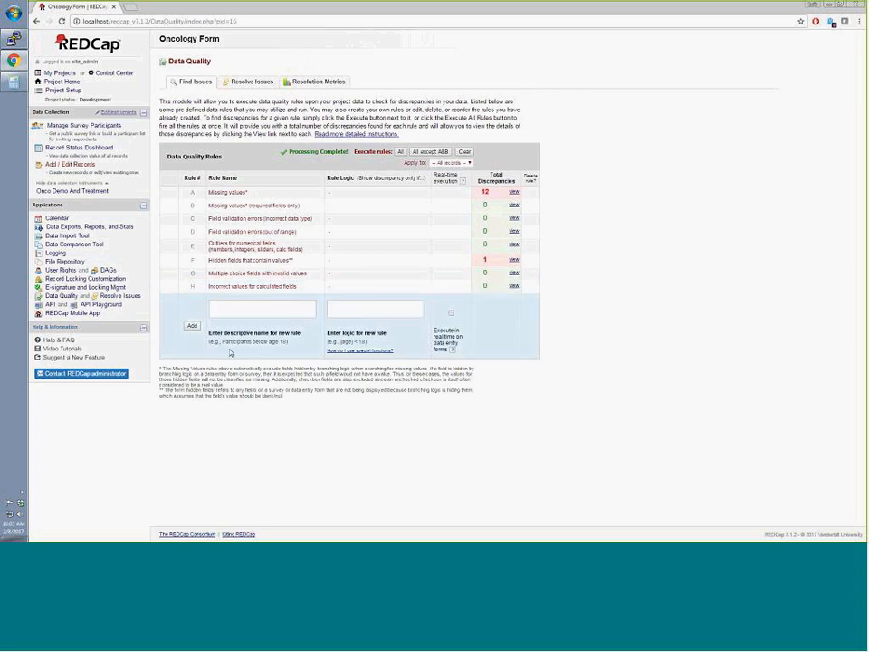
Examine the name and logic fields for a new data quality rule, highlighting the example logic [age] < 18.
{"action": "left_click", "coordinate": [307, 312]}
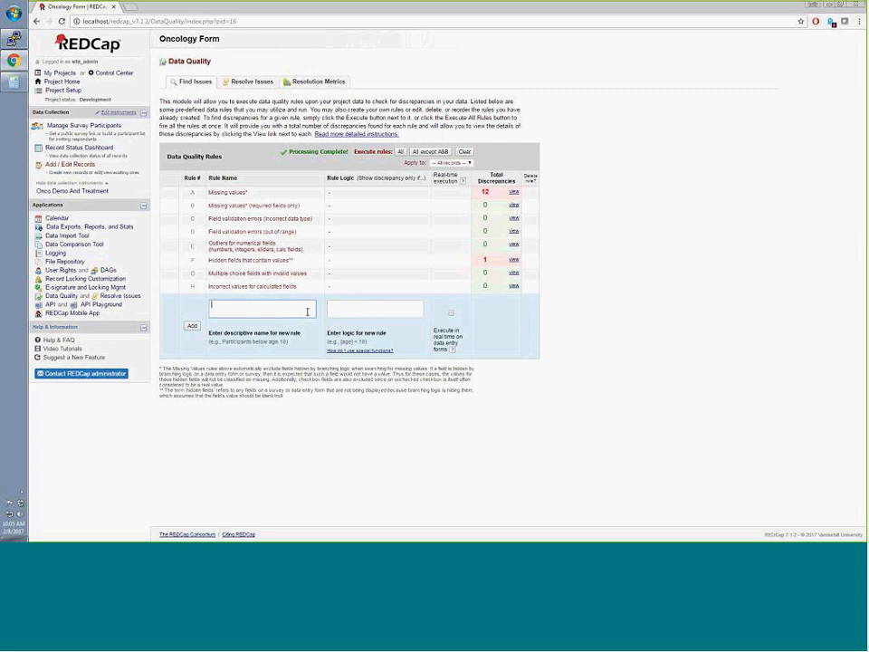
{"action": "left_click_drag", "start_coordinate": [364, 341], "coordinate": [340, 343]}
{"action": "left_click", "coordinate": [361, 342]}
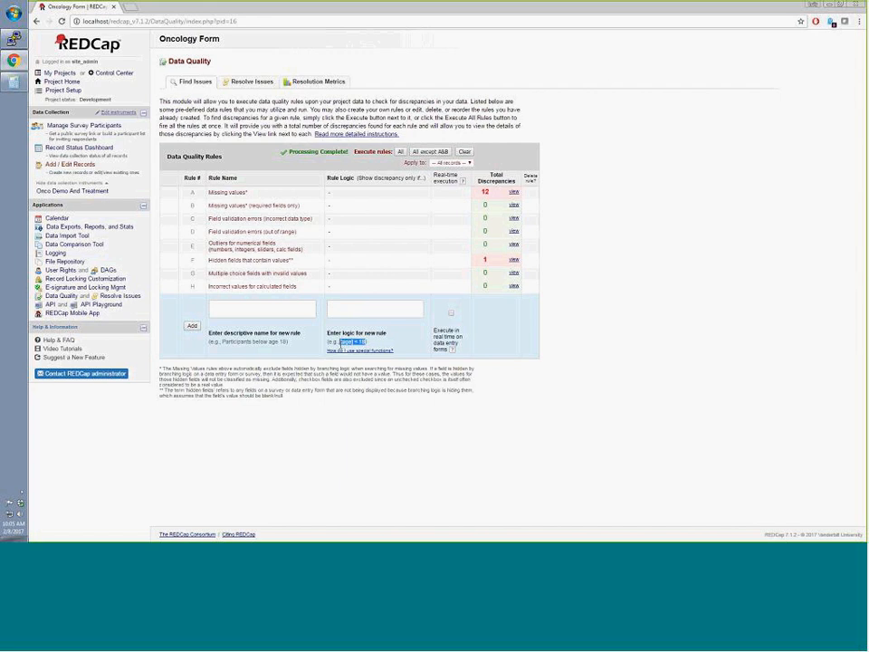
{"action": "left_click_drag", "start_coordinate": [340, 343], "coordinate": [372, 363]}
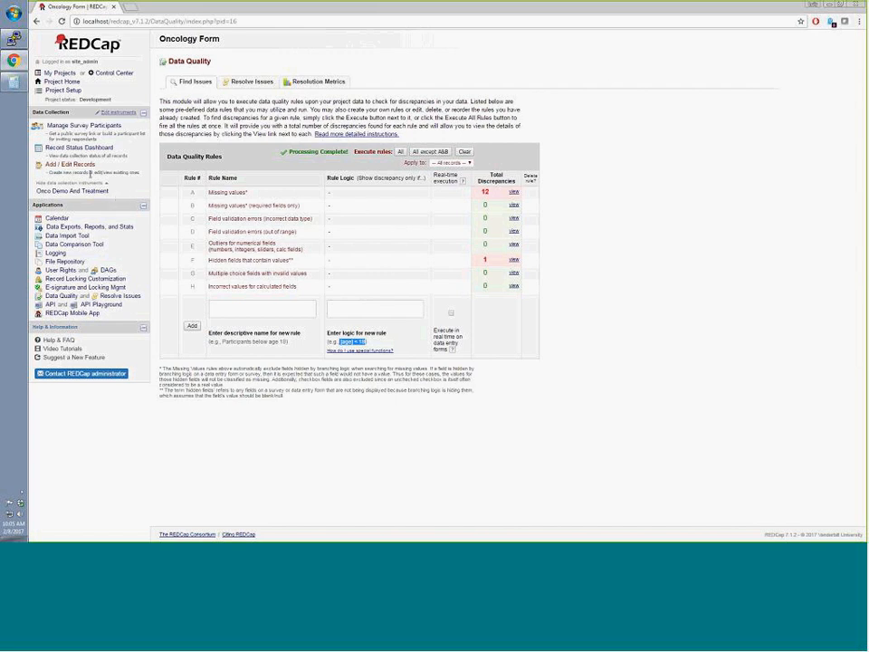
Open record 1's Onco Demo And Treatment form from the Record Status Dashboard and review the Race field's Data Resolution Workflow.
{"action": "left_click", "coordinate": [98, 152]}
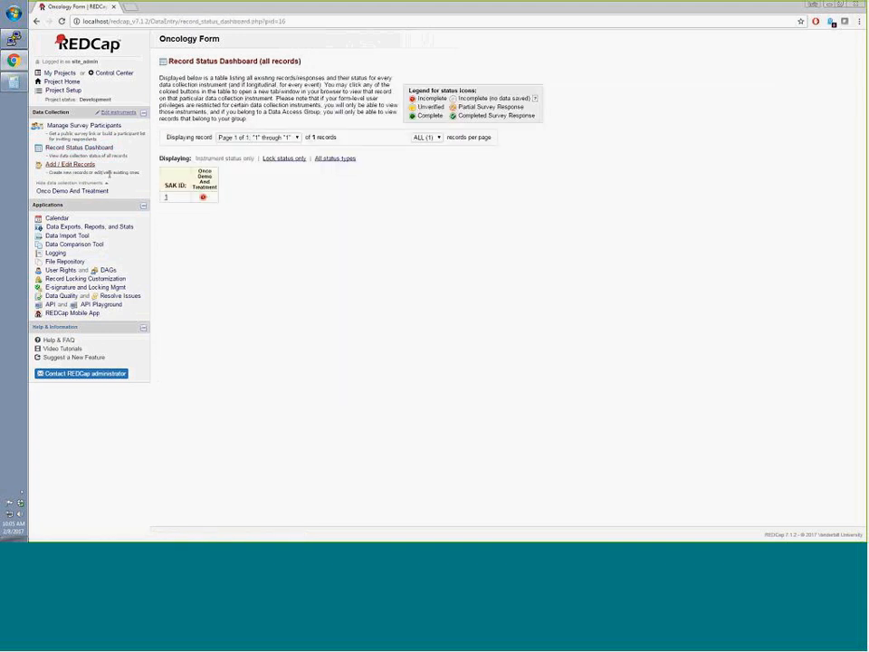
{"action": "left_click", "coordinate": [202, 198]}
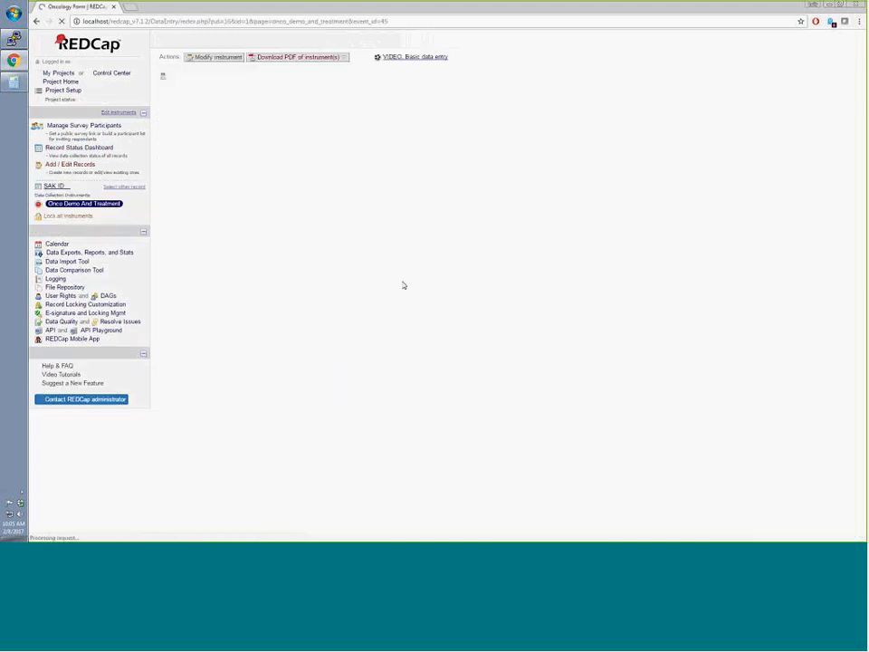
{"action": "scroll", "coordinate": [447, 316], "scroll_direction": "down", "scroll_amount": 2}
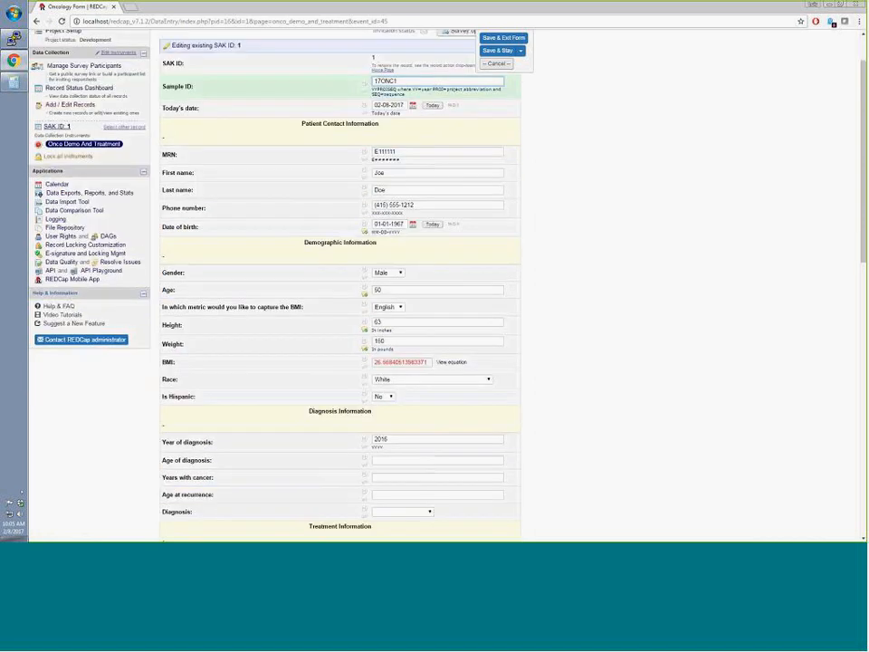
{"action": "left_click", "coordinate": [366, 355]}
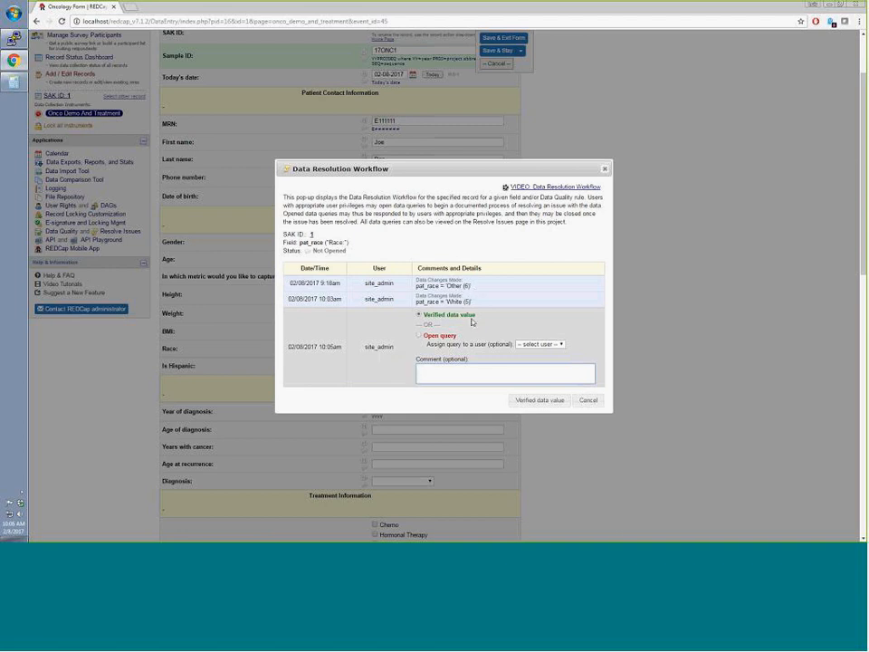
{"action": "left_click", "coordinate": [590, 401]}
Set record 1's Race to Other and view the data history of the Other race field.
{"action": "left_click", "coordinate": [381, 352]}
{"action": "left_click", "coordinate": [385, 397]}
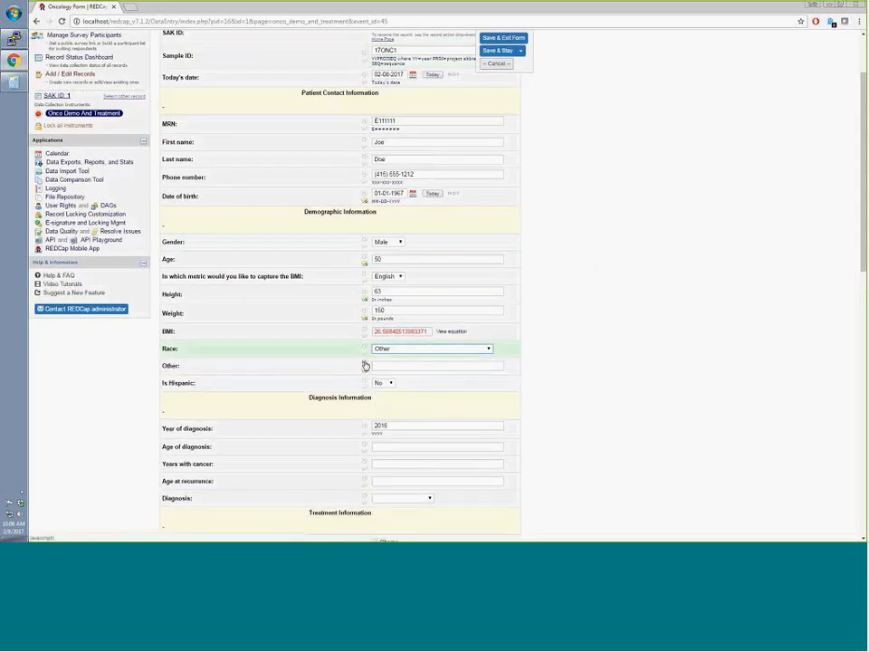
{"action": "left_click", "coordinate": [364, 364]}
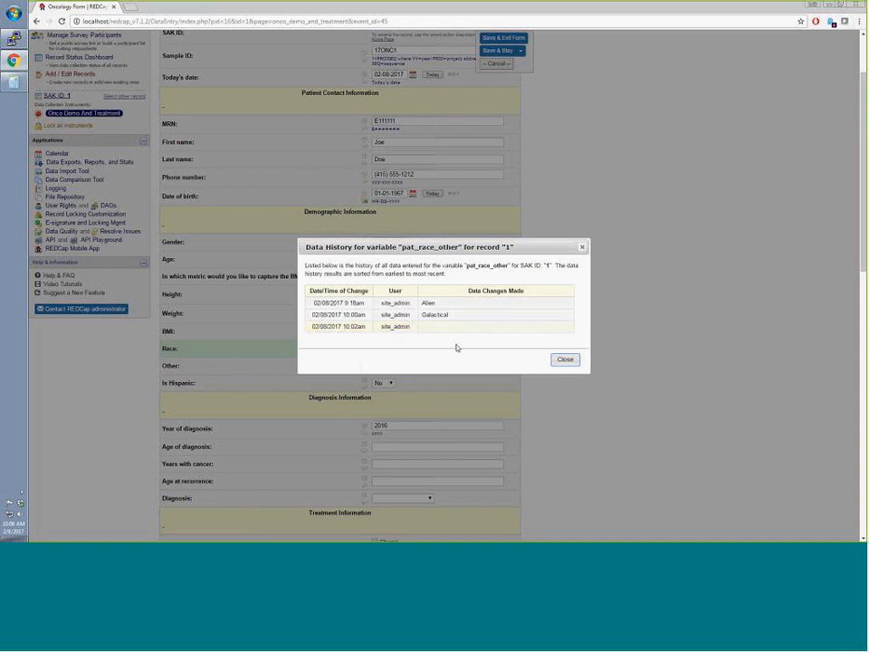
{"action": "left_click", "coordinate": [572, 362]}
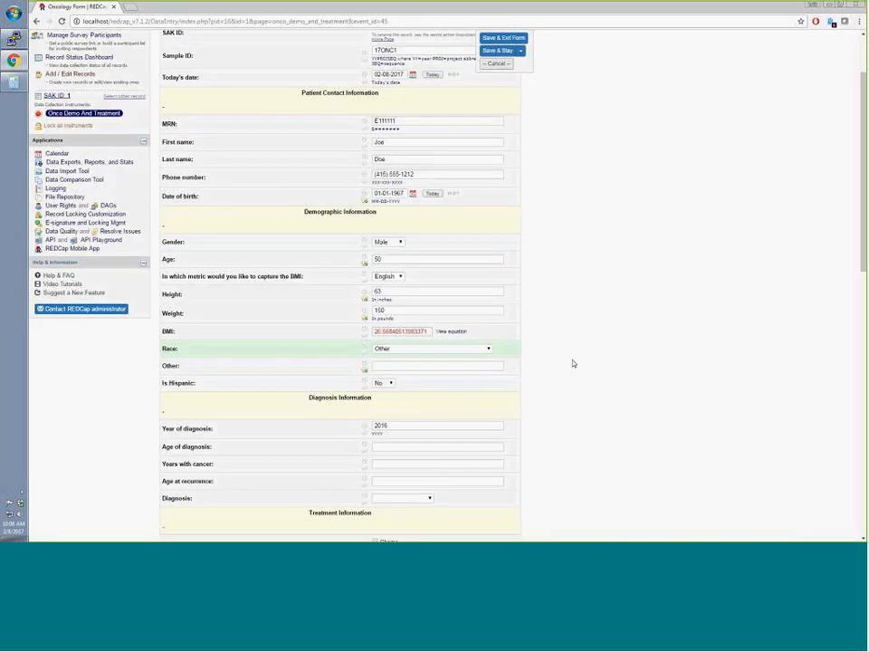
Set record 1's Race back to White and save the record while staying on the form.
{"action": "left_click", "coordinate": [418, 349]}
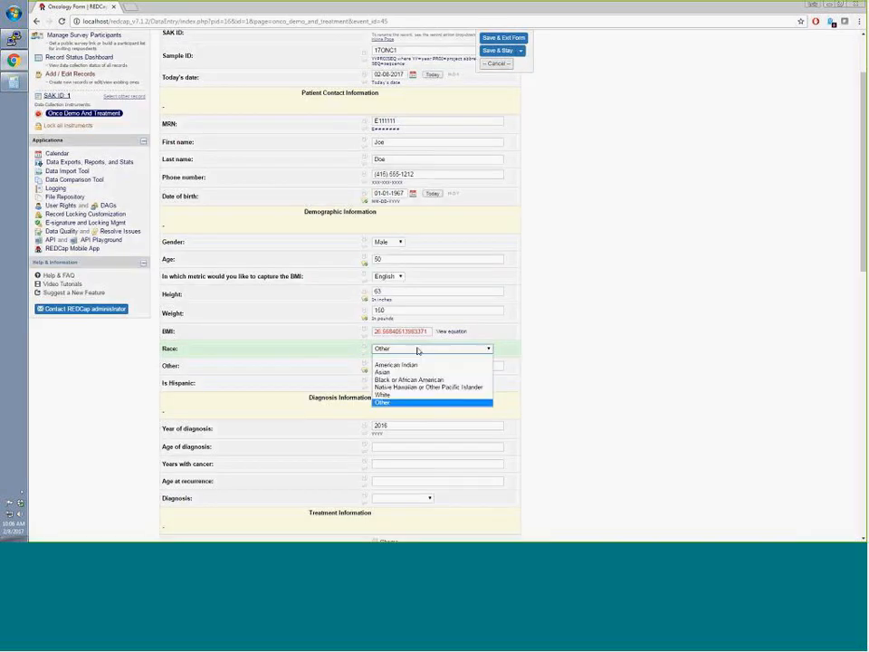
{"action": "left_click", "coordinate": [404, 395]}
{"action": "left_click", "coordinate": [507, 51]}
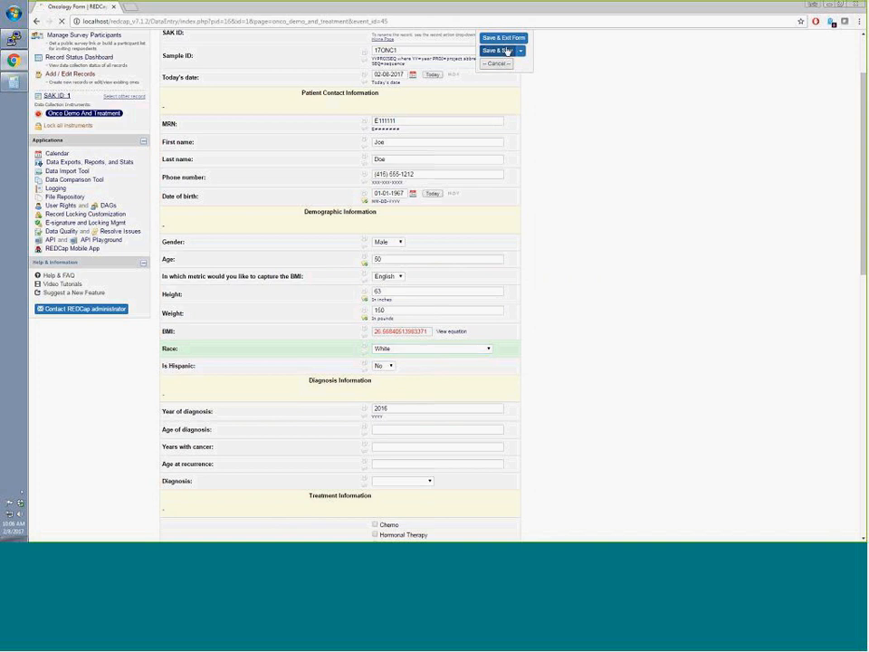